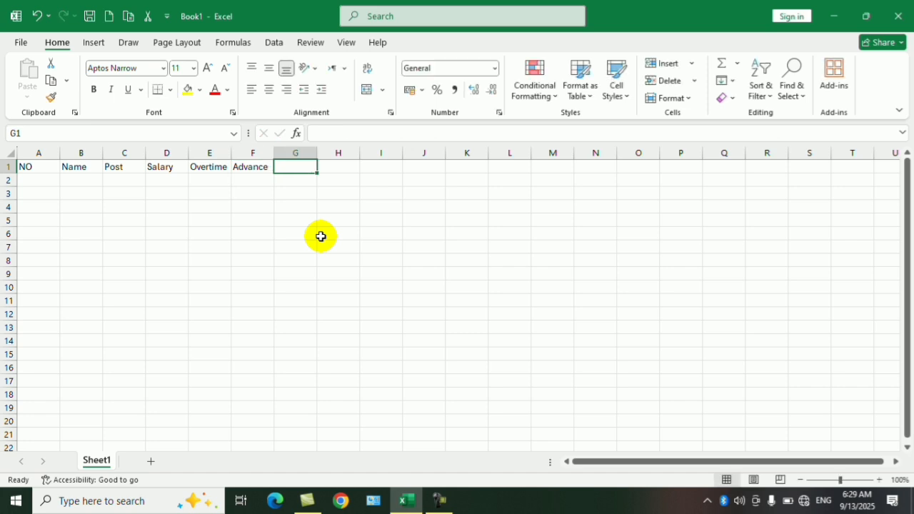
Add the column header "Net Salary" in cell G1
{"action": "type", "text": "Ne"}
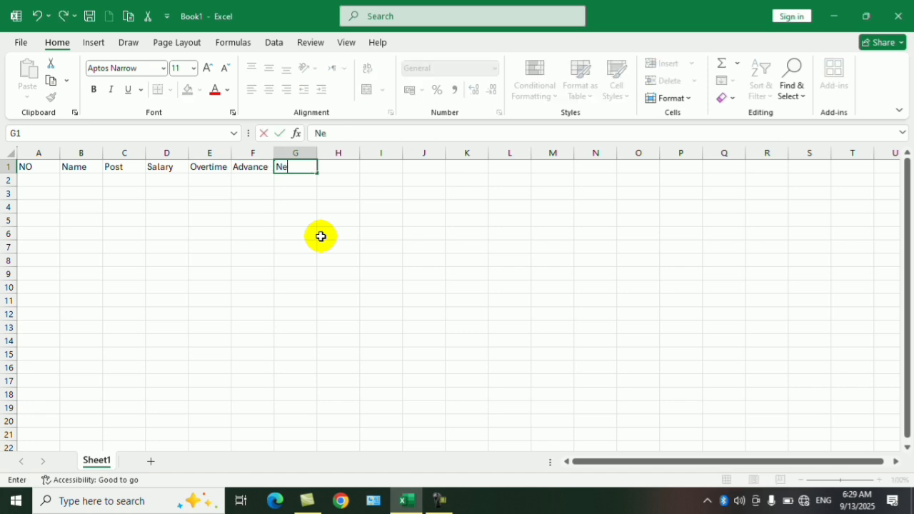
{"action": "type", "text": "t Salary"}
{"action": "key", "text": "Return"}
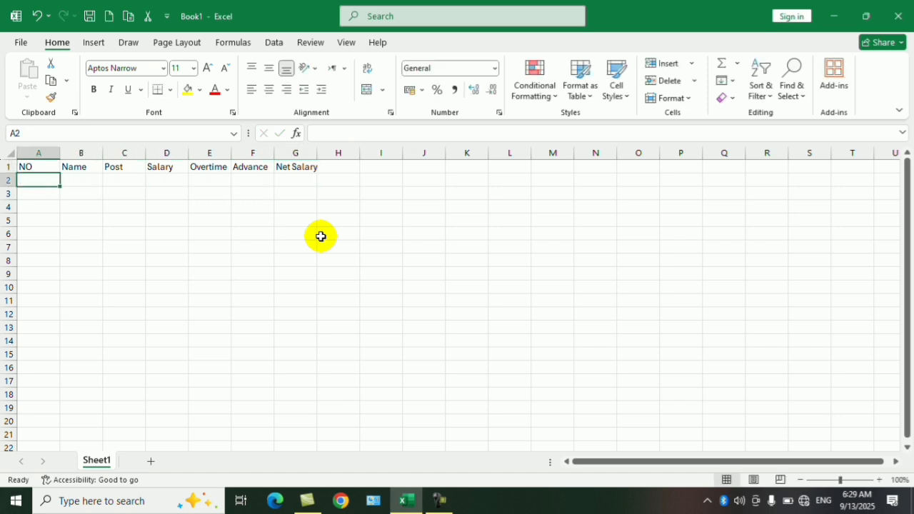
Number the rows under NO from 1 to 10 in A2:A11 by filling a series down from A2
{"action": "type", "text": "1"}
{"action": "key", "text": "ctrl+Return"}
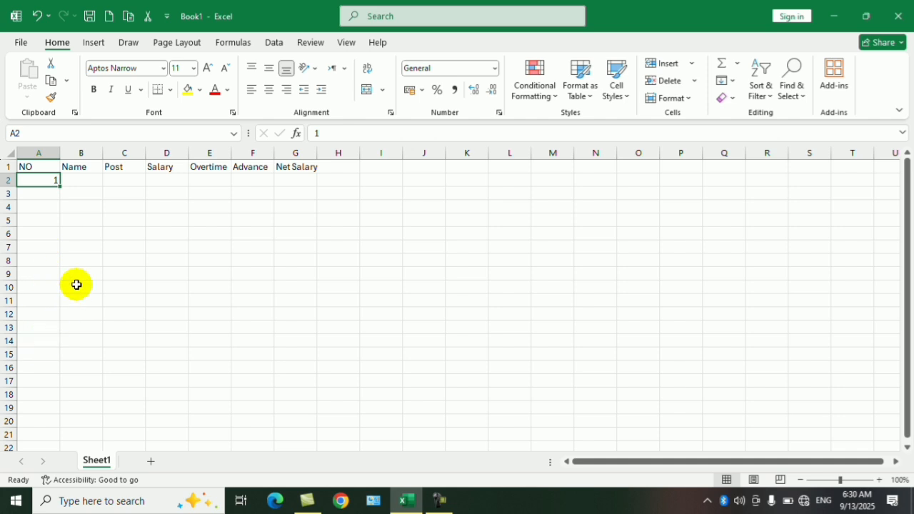
{"action": "left_click_drag", "start_coordinate": [60, 186], "coordinate": [55, 310]}
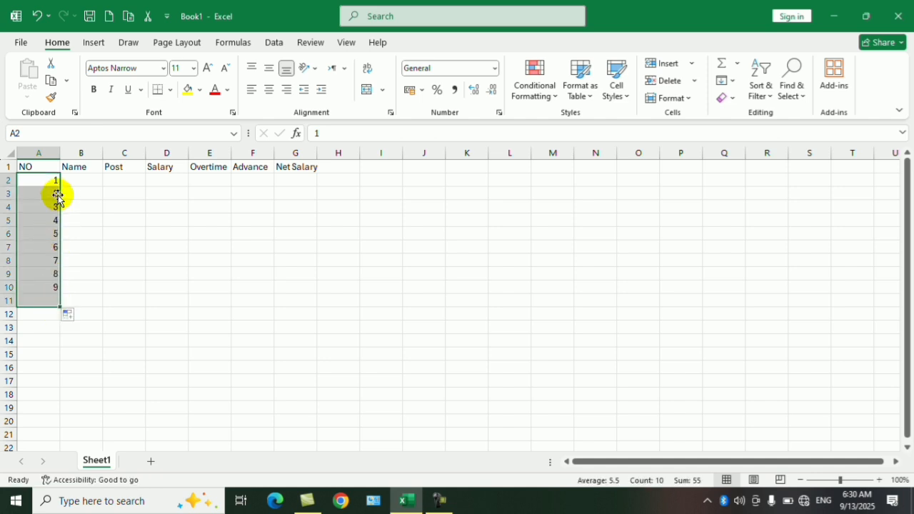
Enter the first three employees' first names in the Name column, cells B2 to B4
{"action": "left_click", "coordinate": [74, 181]}
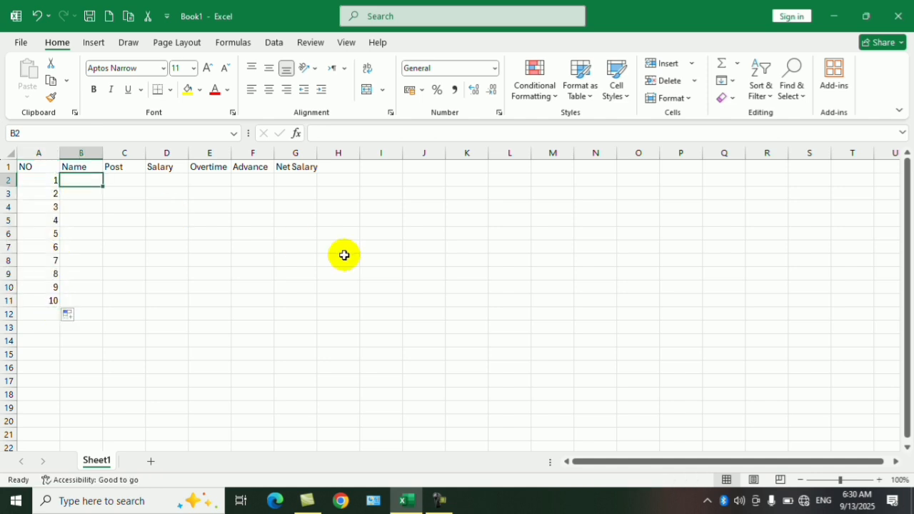
{"action": "type", "text": "AL"}
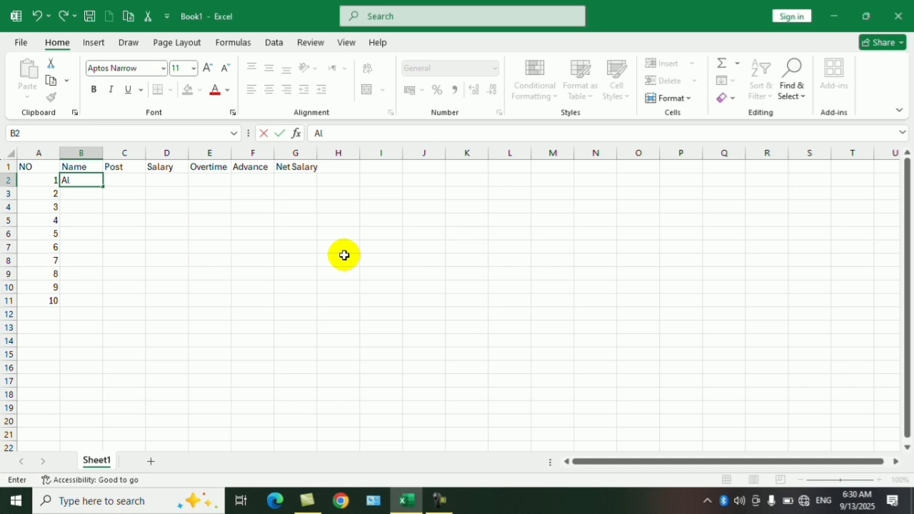
{"action": "type", "text": "i"}
{"action": "key", "text": "Return"}
{"action": "type", "text": "Wali"}
{"action": "key", "text": "Return"}
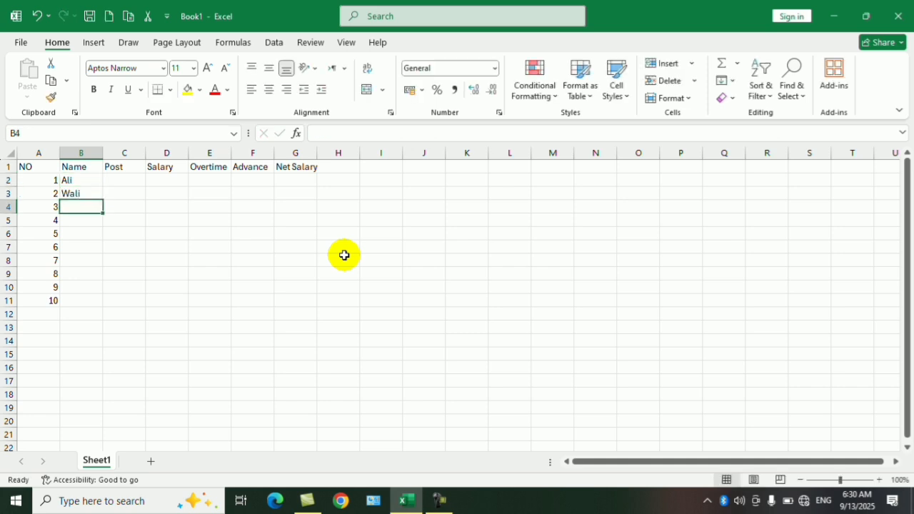
{"action": "type", "text": "a"}
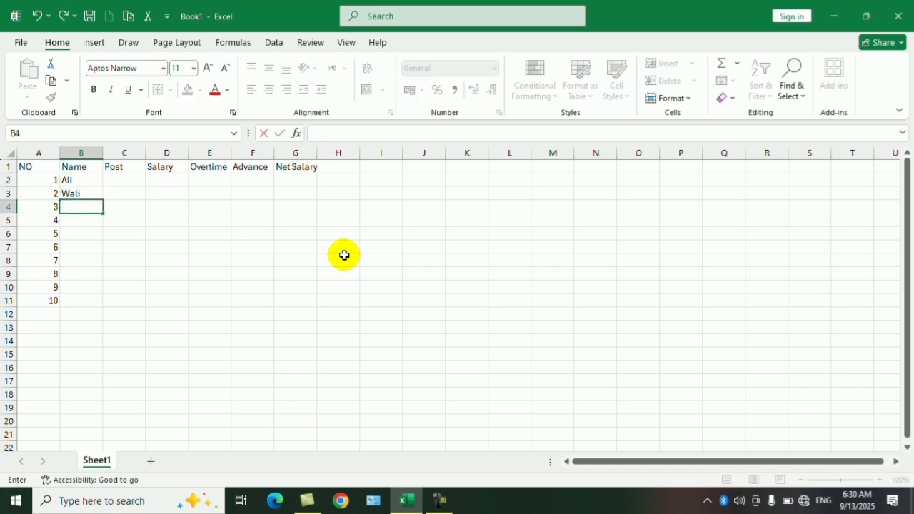
{"action": "type", "text": "wad"}
{"action": "key", "text": "Return"}
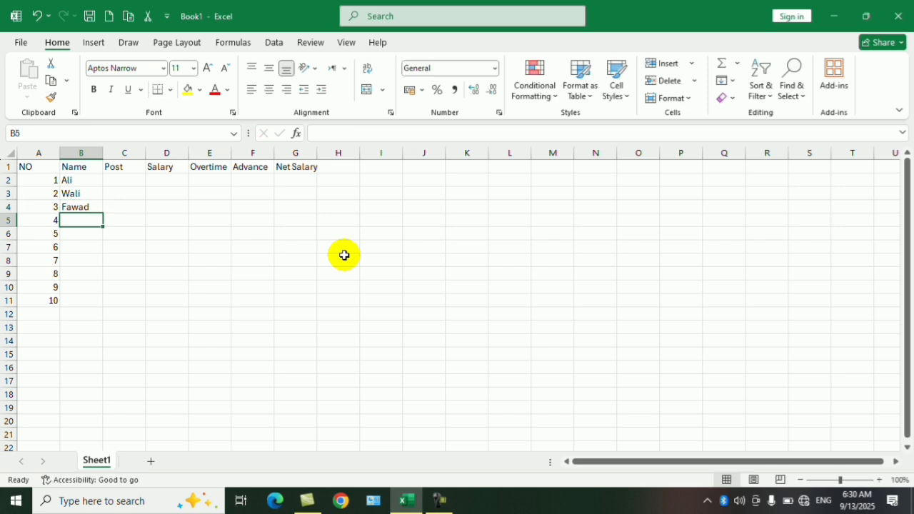
Enter the first names of employees 4 to 7 in the Name column, cells B5 to B8
{"action": "type", "text": "Khan"}
{"action": "key", "text": "Return"}
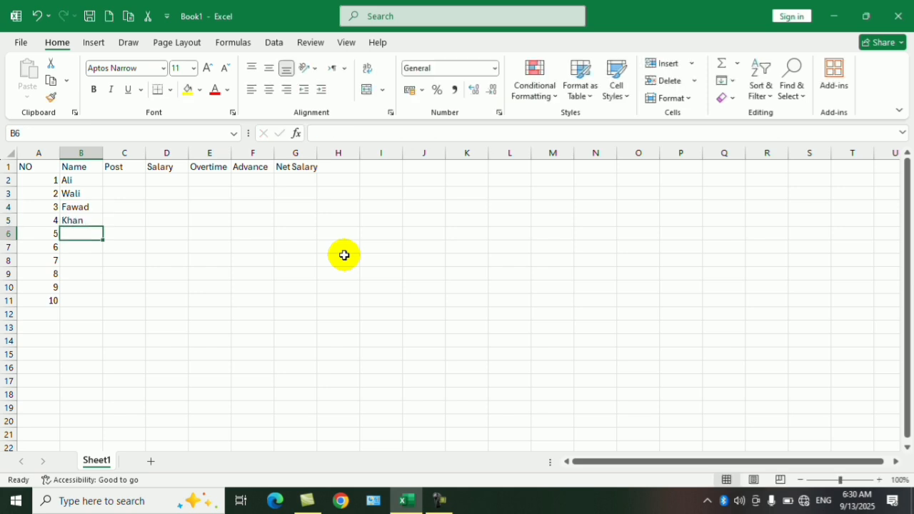
{"action": "type", "text": "Jan"}
{"action": "key", "text": "Return"}
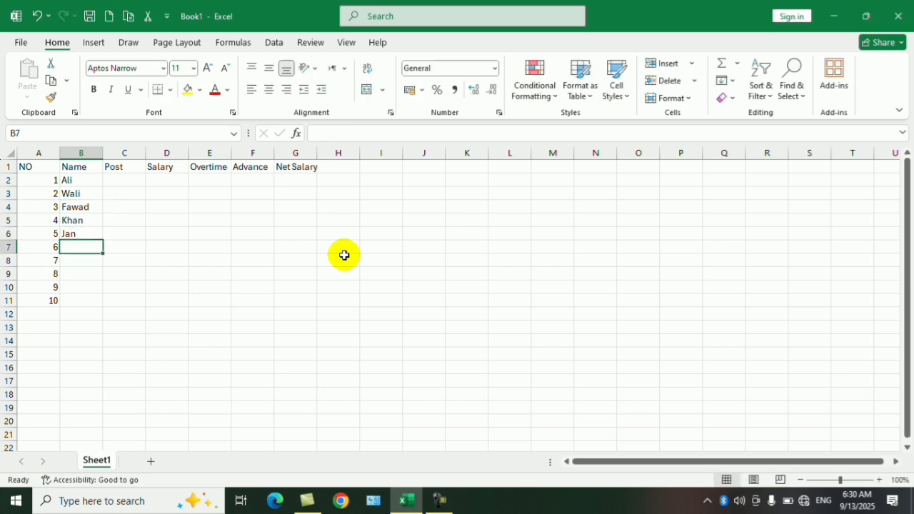
{"action": "type", "text": "Rohullah"}
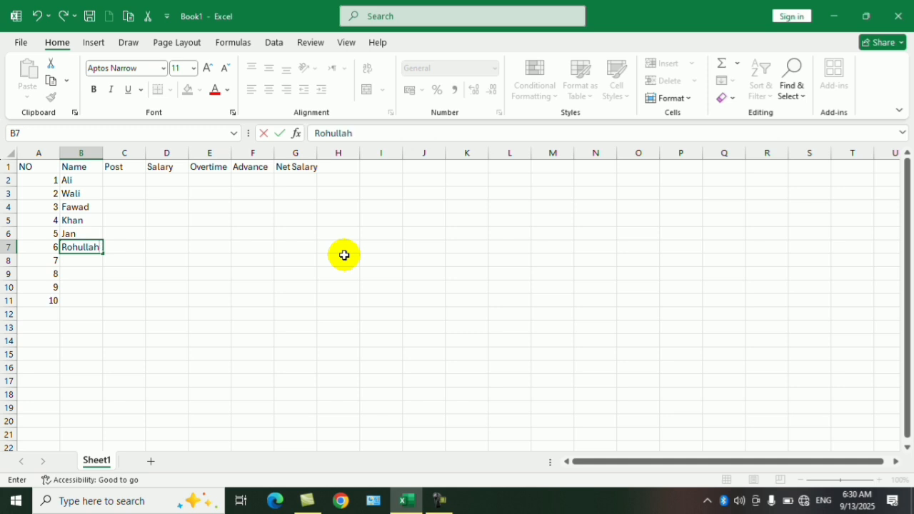
{"action": "key", "text": "Return"}
{"action": "type", "text": "Fas"}
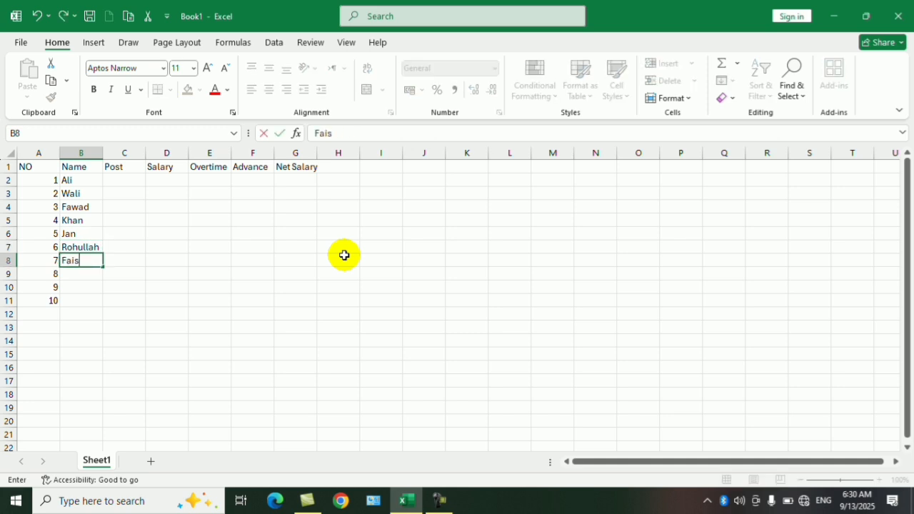
{"action": "type", "text": "sal"}
{"action": "key", "text": "Return"}
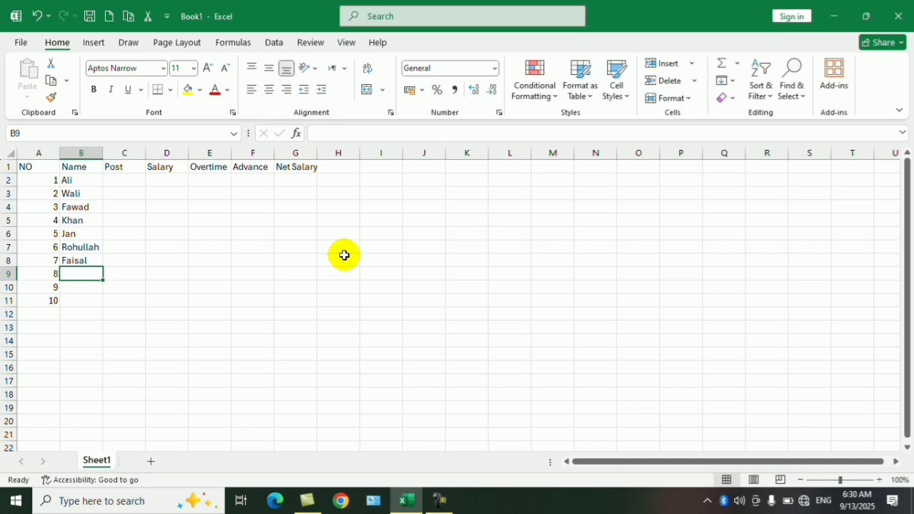
Enter the first names of employees 8 and 9 in cells B9 and B10
{"action": "type", "text": "J"}
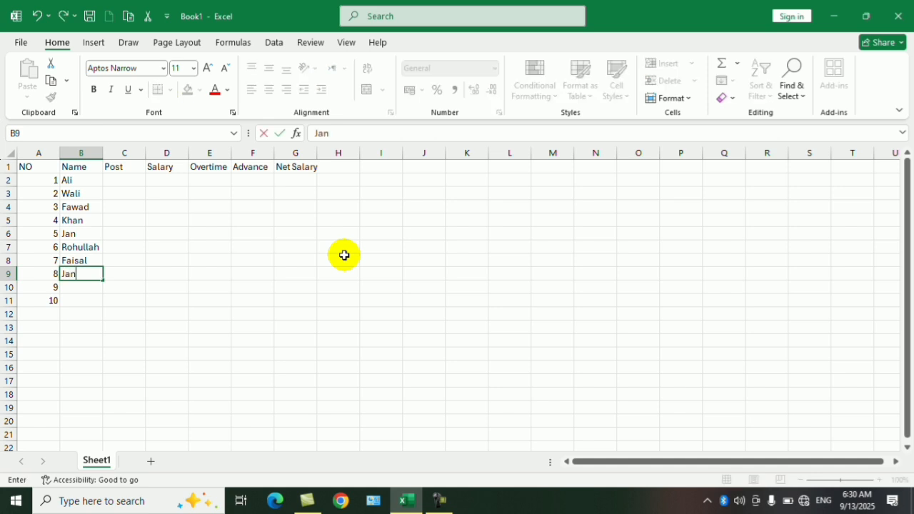
{"action": "type", "text": "abar"}
{"action": "key", "text": "Return"}
{"action": "type", "text": "Kjh"}
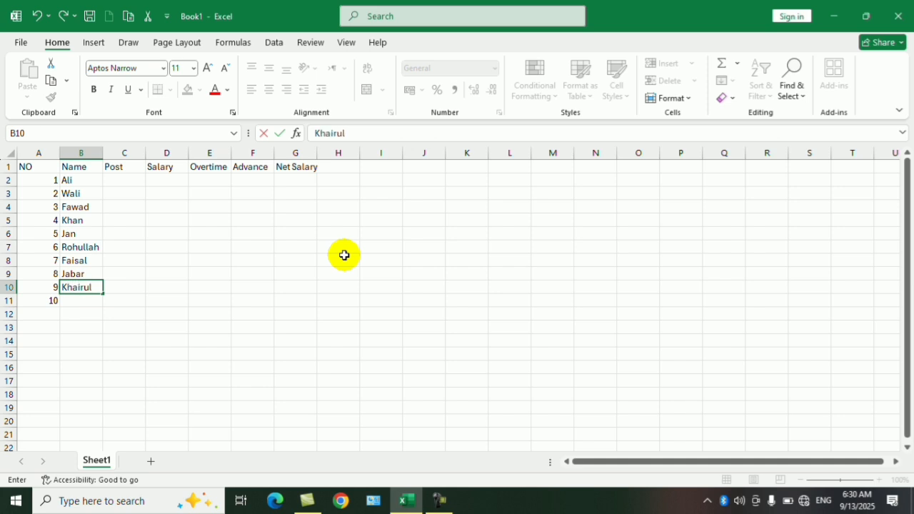
{"action": "type", "text": "hairullahj"}
{"action": "key", "text": "Return"}
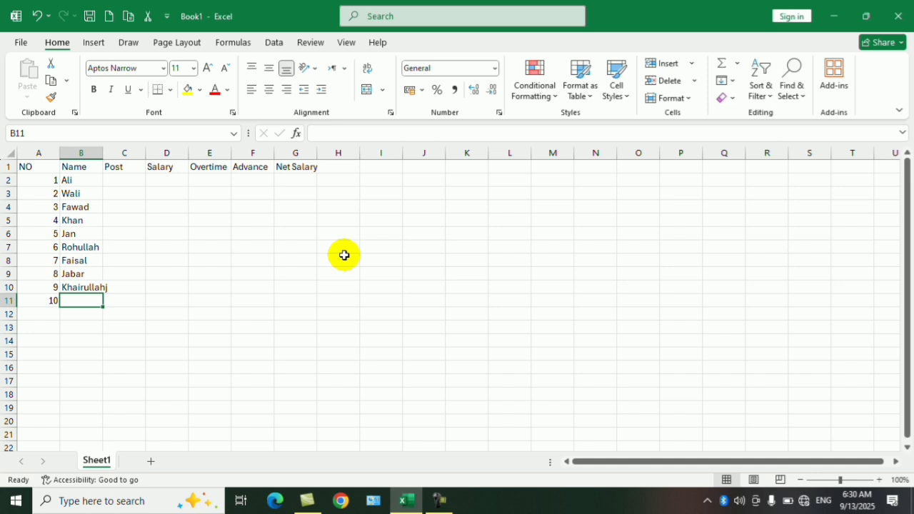
Correct the employee name in B10 by removing the stray "j" at its end
{"action": "key", "text": "Up"}
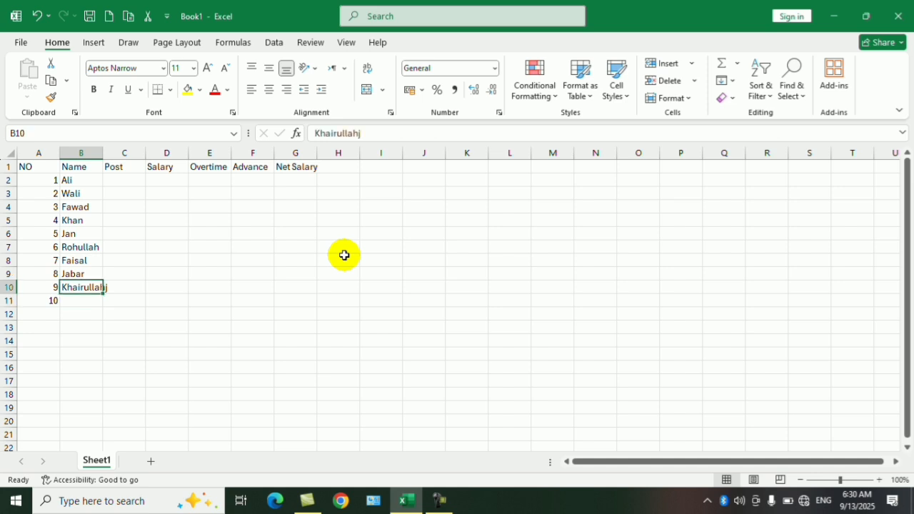
{"action": "key", "text": "Down"}
{"action": "key", "text": "Up"}
{"action": "key", "text": "Down"}
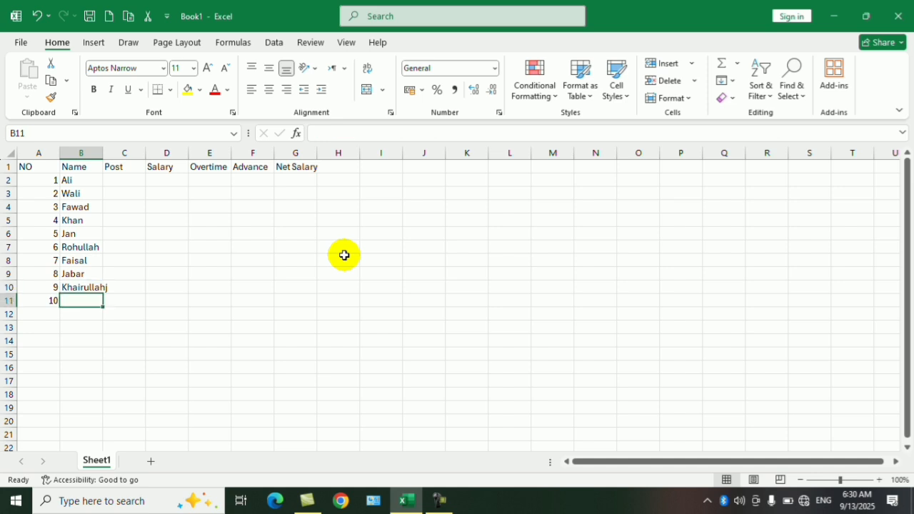
{"action": "key", "text": "Up"}
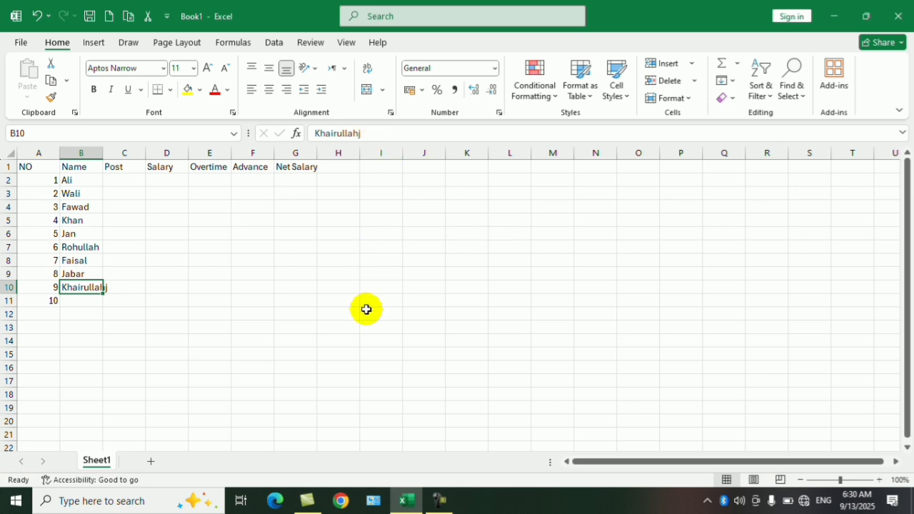
{"action": "key", "text": "F2"}
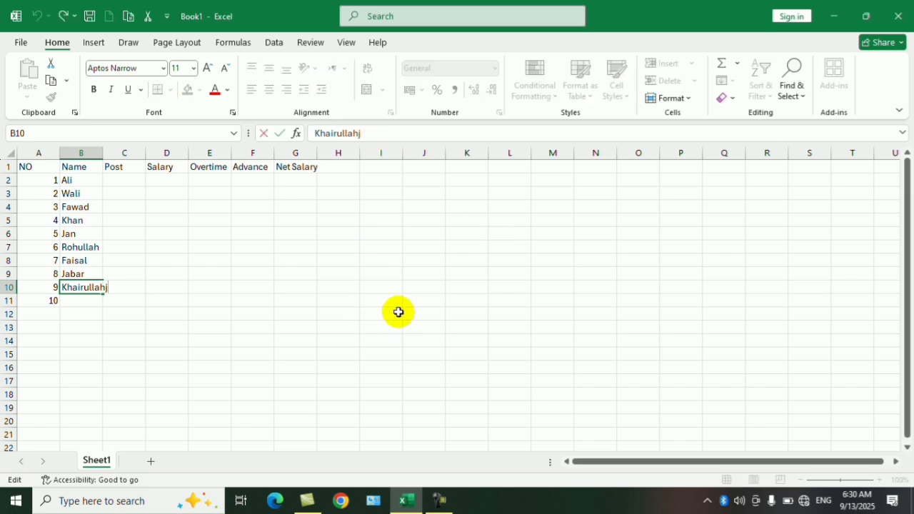
{"action": "key", "text": "BackSpace"}
{"action": "key", "text": "Return"}
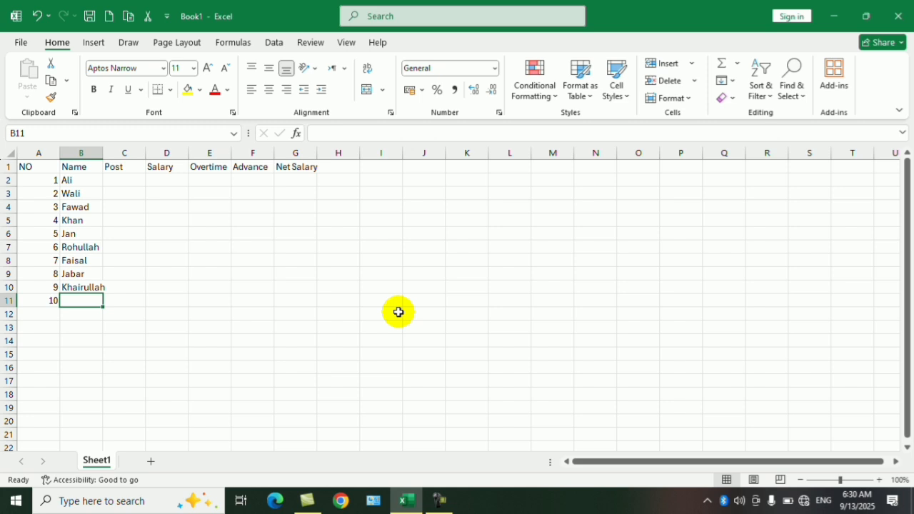
Enter the tenth employee's first name in cell B11 to complete the Name column
{"action": "type", "text": "S"}
{"action": "key", "text": "BackSpace"}
{"action": "key", "text": "BackSpace"}
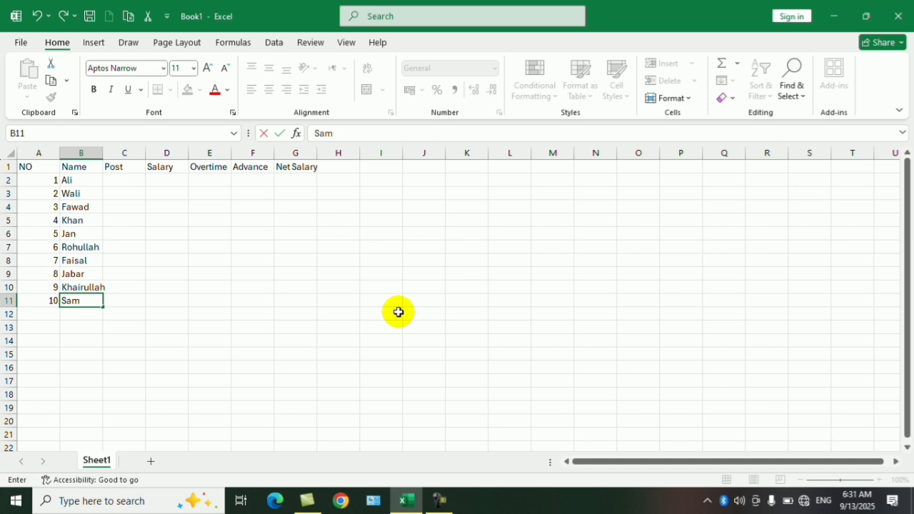
{"action": "type", "text": "ameer"}
{"action": "key", "text": "Return"}
Fill the Post column for all ten employees, C2:C11, with "Doctor" in a single entry
{"action": "key", "text": "Right"}
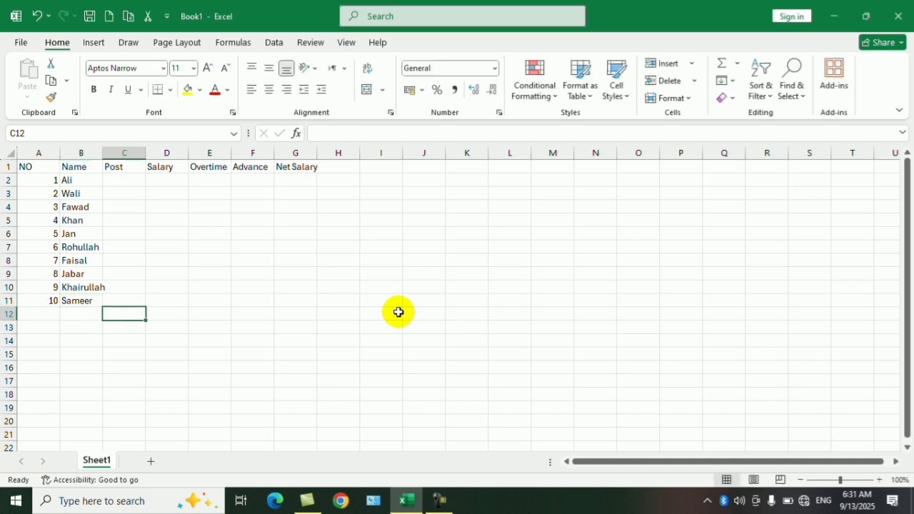
{"action": "key", "text": "Right"}
{"action": "key", "text": "Up"}
{"action": "key", "text": "Up"}
{"action": "key", "text": "Up"}
{"action": "key", "text": "Up"}
{"action": "key", "text": "Up"}
{"action": "key", "text": "Up"}
{"action": "key", "text": "Up"}
{"action": "key", "text": "Up"}
{"action": "key", "text": "Up"}
{"action": "key", "text": "Up"}
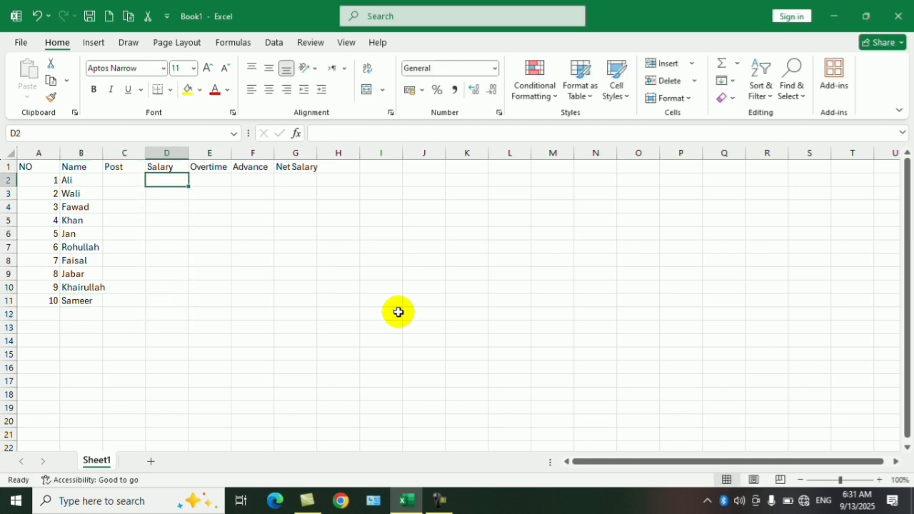
{"action": "key", "text": "shift+Left"}
{"action": "key", "text": "Left"}
{"action": "key", "text": "shift+Down"}
{"action": "key", "text": "shift+Down"}
{"action": "key", "text": "shift+Down"}
{"action": "key", "text": "shift+Down"}
{"action": "key", "text": "shift+Down"}
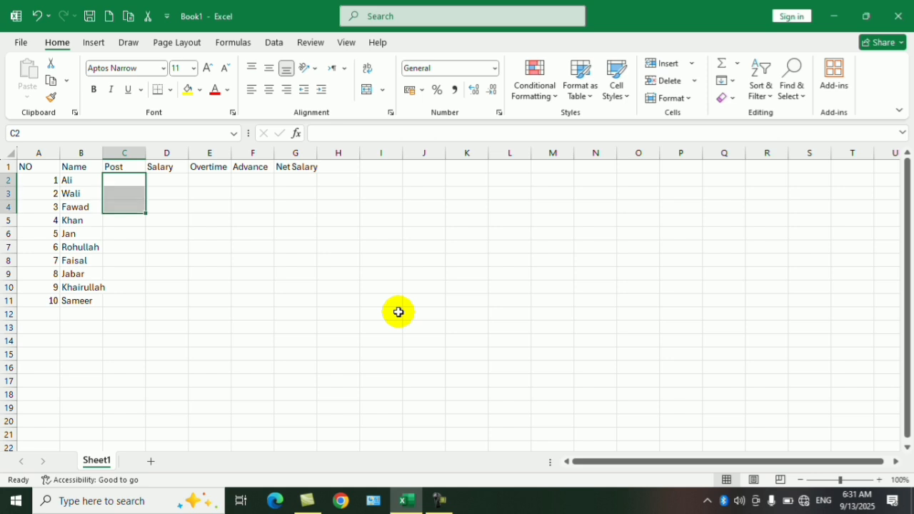
{"action": "key", "text": "shift+Down"}
{"action": "key", "text": "shift+Down"}
{"action": "key", "text": "shift+Down"}
{"action": "key", "text": "shift+Down"}
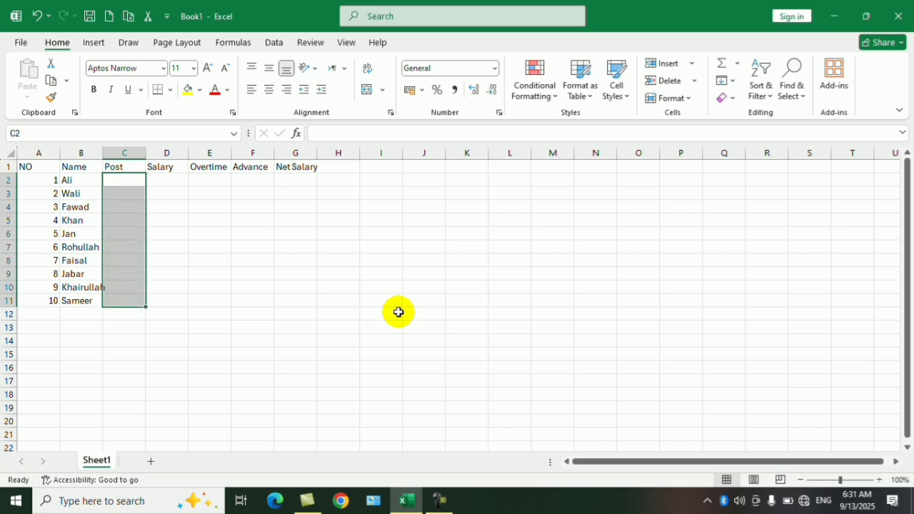
{"action": "key", "text": "ctrl+t"}
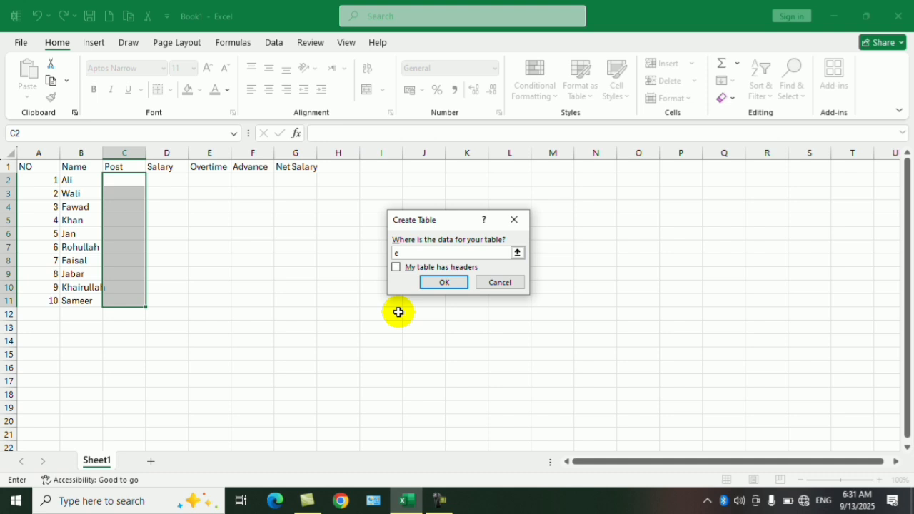
{"action": "left_click", "coordinate": [500, 282]}
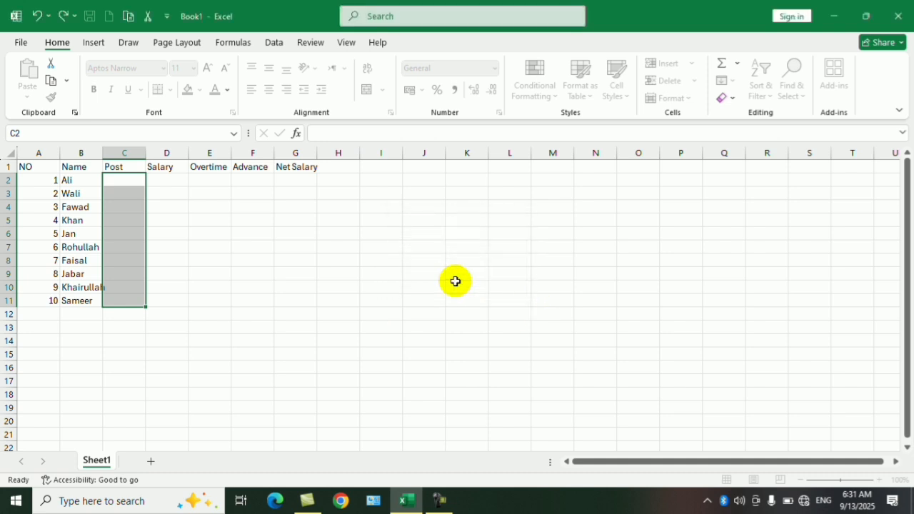
{"action": "type", "text": "Doctor"}
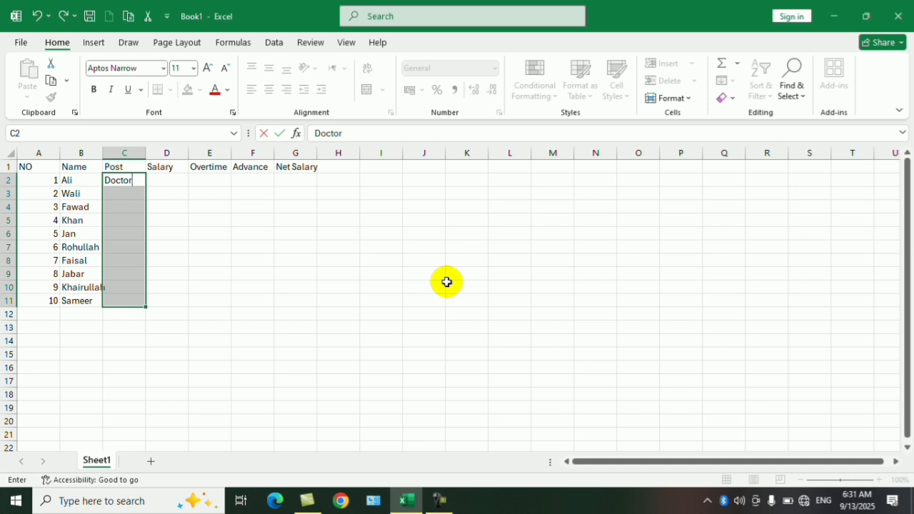
{"action": "key", "text": "ctrl+Return"}
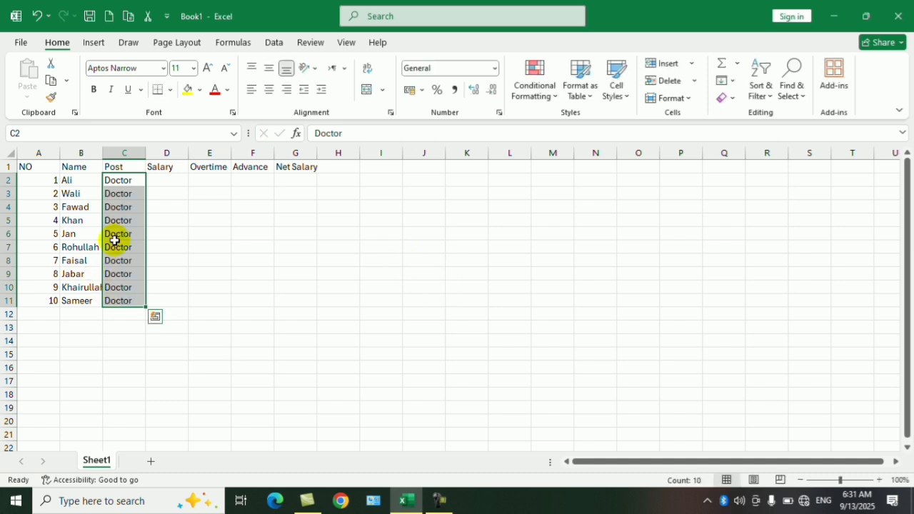
Fill the Salary column for all ten employees, D2:D11, with 10000 in a single entry
{"action": "left_click_drag", "start_coordinate": [164, 179], "coordinate": [175, 305]}
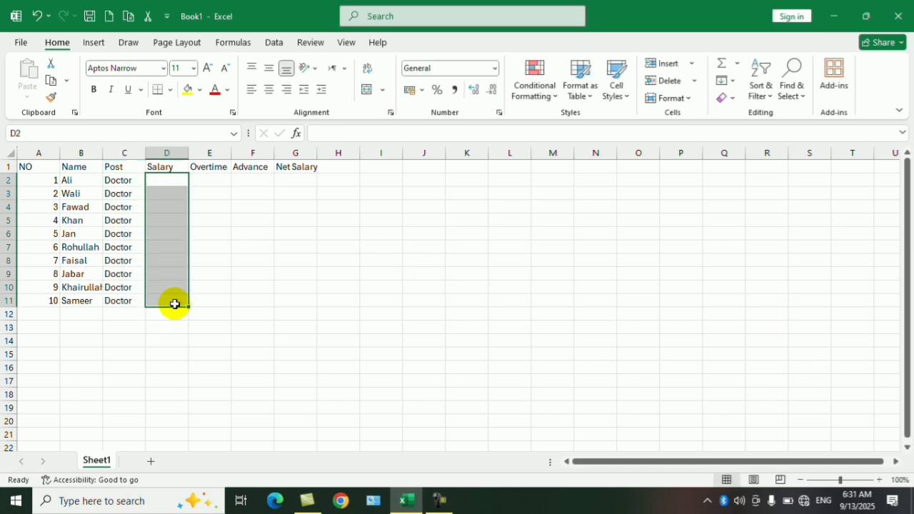
{"action": "type", "text": "10000"}
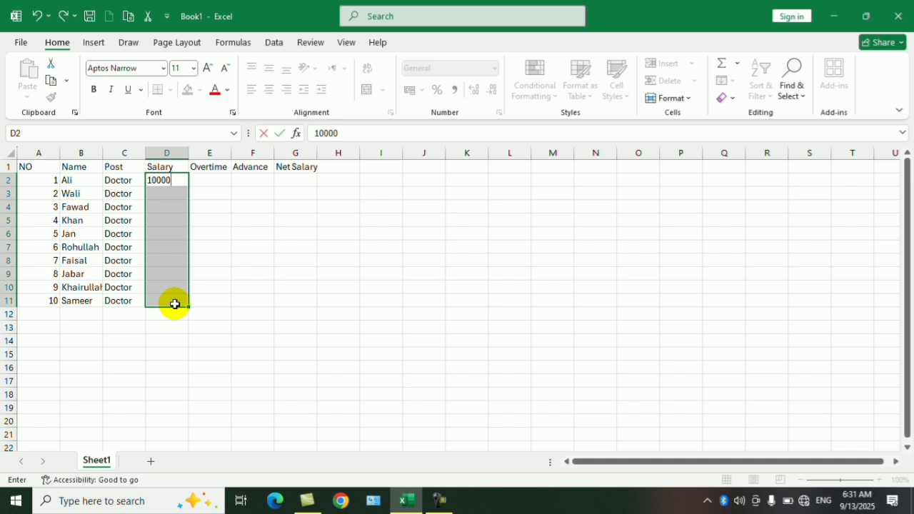
{"action": "key", "text": "ctrl+Return"}
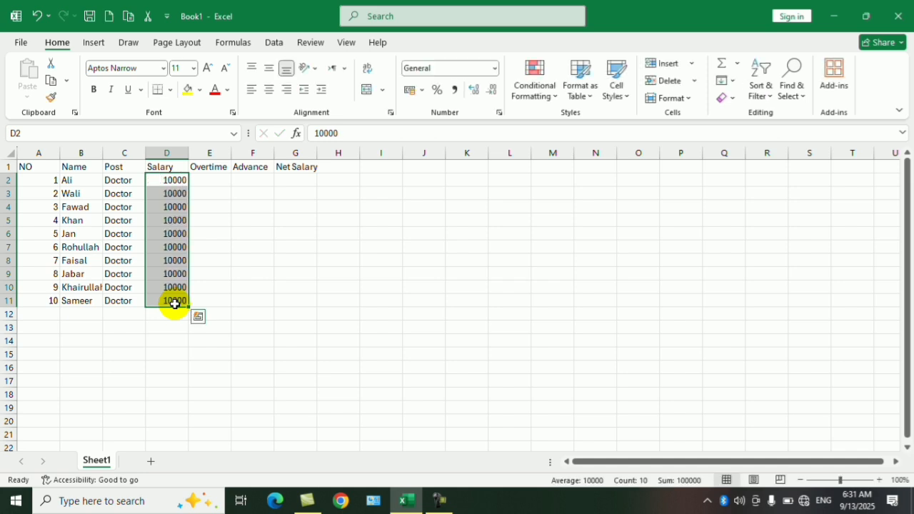
{"action": "left_click", "coordinate": [354, 264]}
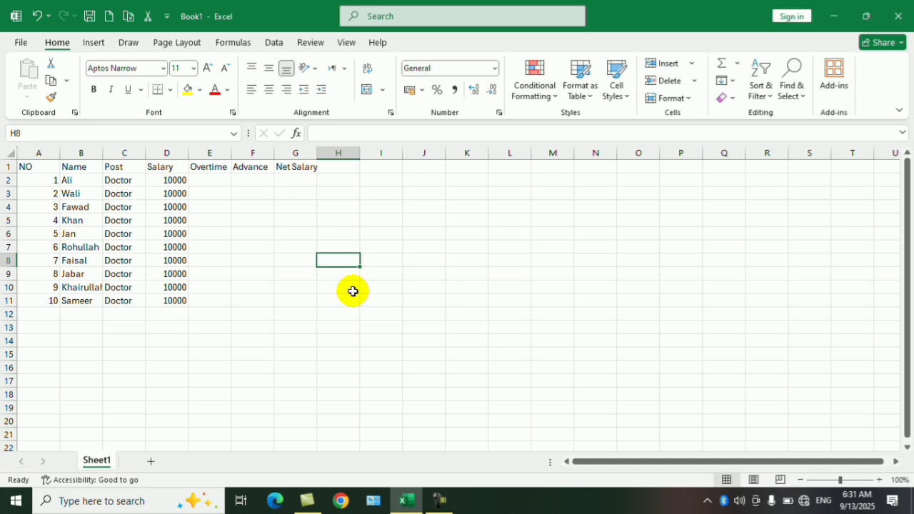
Enter 20 in cell H8 and fill it down through H17
{"action": "type", "text": "20"}
{"action": "left_click", "coordinate": [441, 306]}
{"action": "left_click_drag", "start_coordinate": [338, 259], "coordinate": [355, 383]}
{"action": "key", "text": "ctrl+d"}
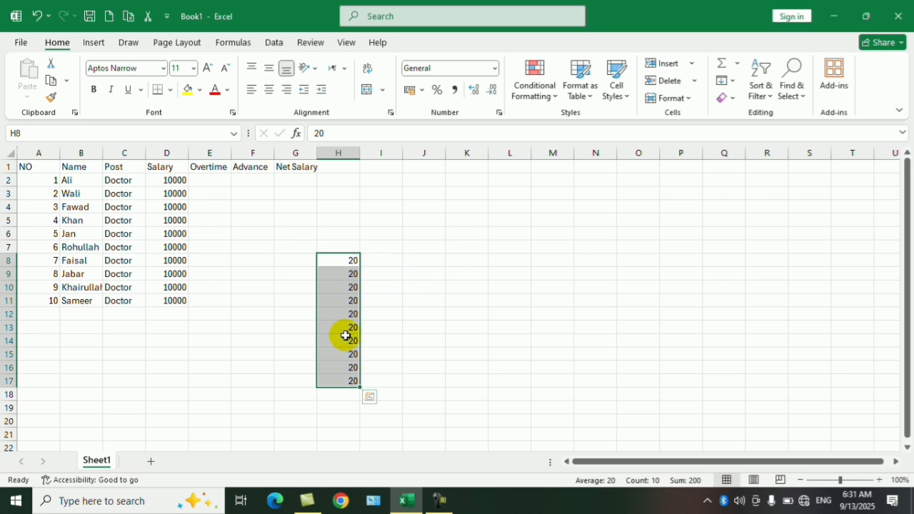
Fill the block J6:O13 with 120 in a single entry
{"action": "left_click", "coordinate": [436, 294]}
{"action": "left_click_drag", "start_coordinate": [437, 233], "coordinate": [635, 322]}
{"action": "type", "text": "120"}
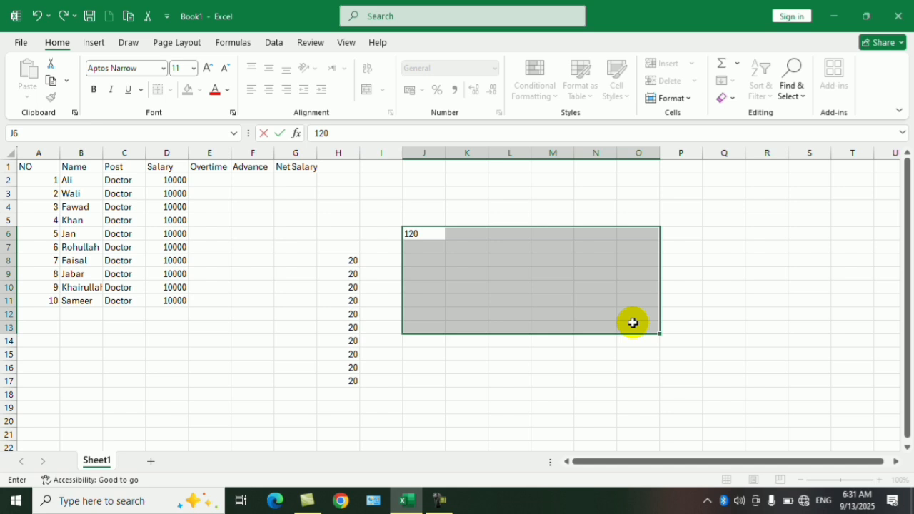
{"action": "key", "text": "ctrl+Return"}
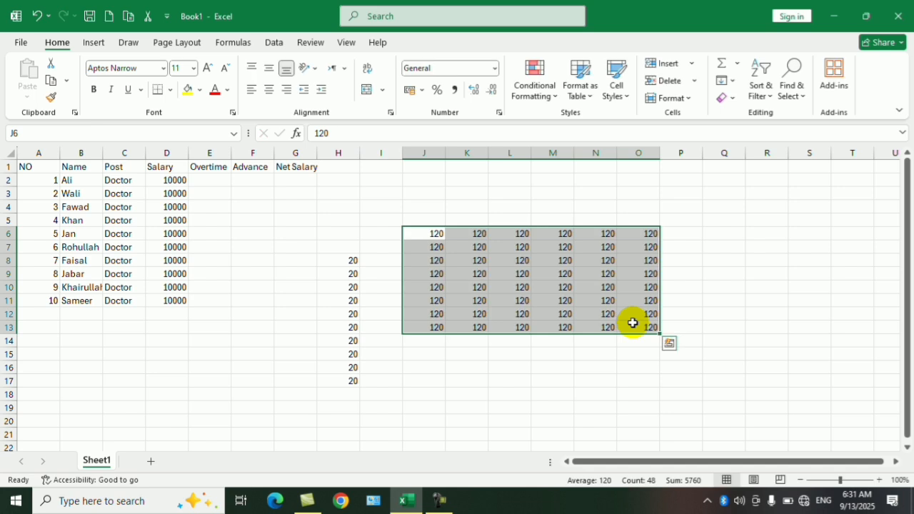
Enter 30 in cell R6 and fill it down through R19
{"action": "left_click", "coordinate": [769, 235]}
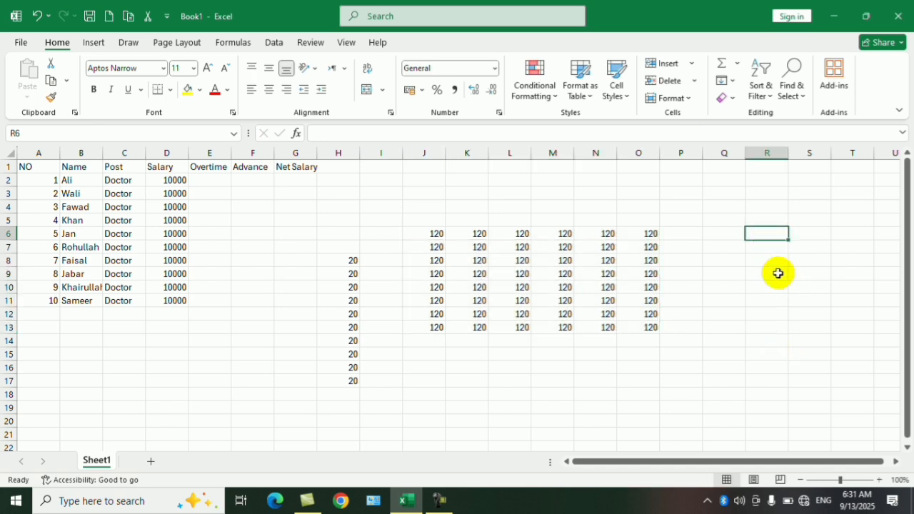
{"action": "type", "text": "30"}
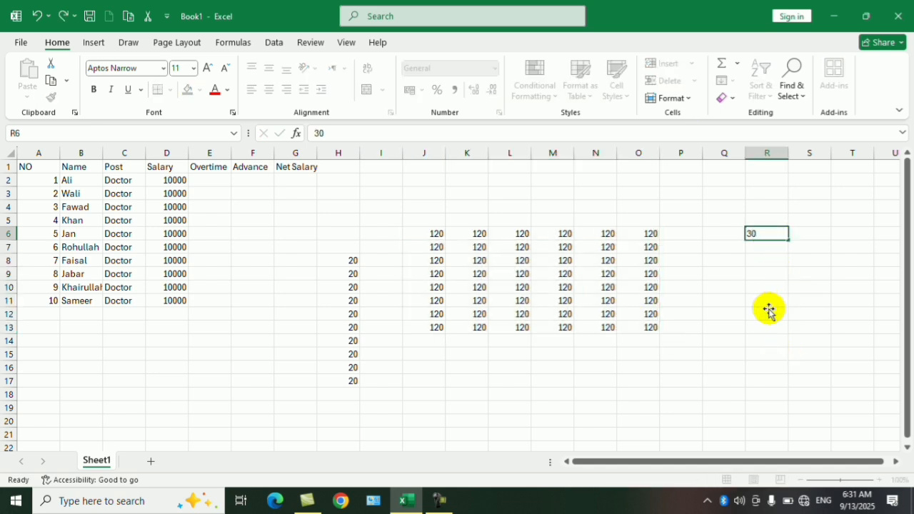
{"action": "left_click", "coordinate": [768, 311]}
{"action": "left_click_drag", "start_coordinate": [768, 242], "coordinate": [772, 412]}
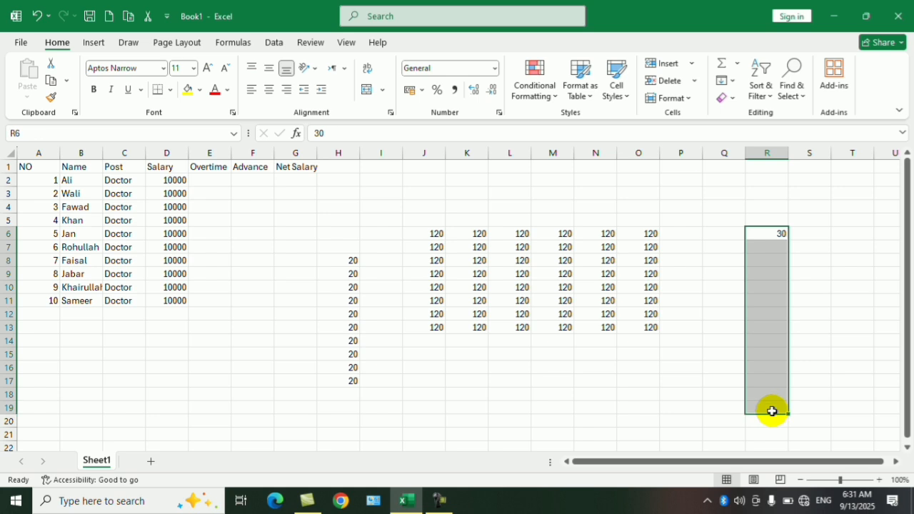
{"action": "key", "text": "ctrl+d"}
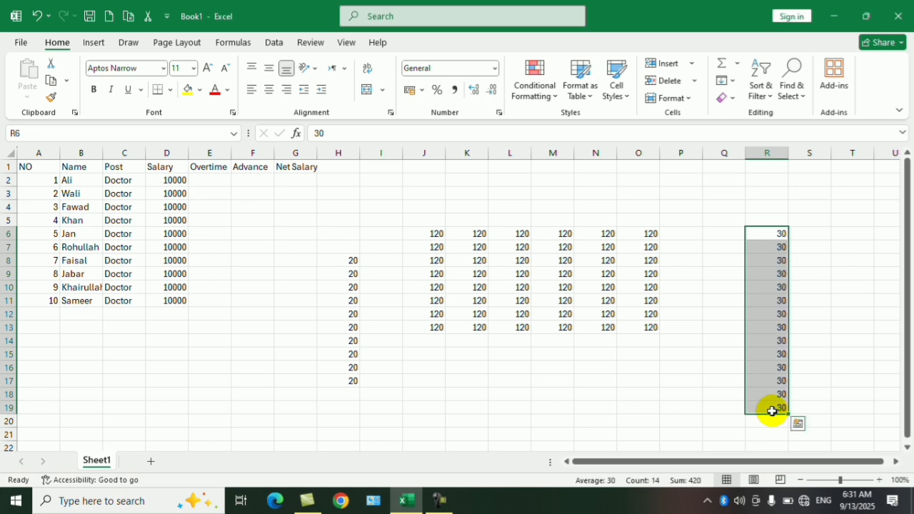
Undo the practice fills in column R, the block J6:O13 and cells H9:H17
{"action": "key", "text": "ctrl+z"}
{"action": "key", "text": "ctrl+z"}
{"action": "key", "text": "ctrl+z"}
{"action": "key", "text": "ctrl+z"}
{"action": "key", "text": "ctrl+z"}
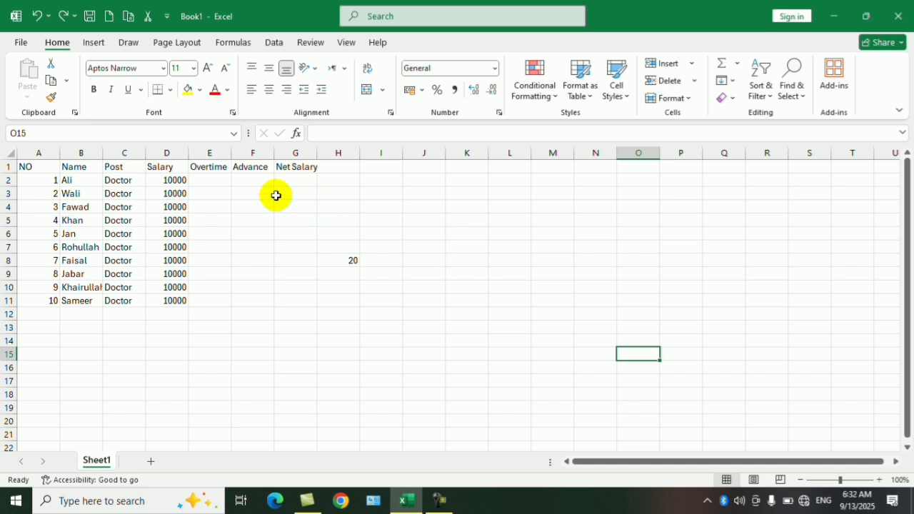
Fill the Overtime column for all ten employees, E2:E11, with 5000 in a single entry
{"action": "left_click", "coordinate": [202, 188]}
{"action": "left_click_drag", "start_coordinate": [203, 190], "coordinate": [201, 297]}
{"action": "type", "text": "5"}
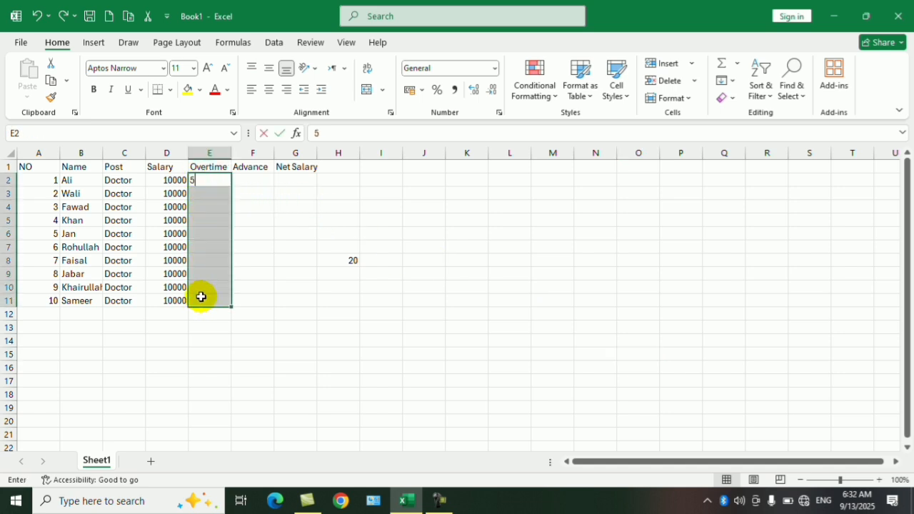
{"action": "type", "text": "000"}
{"action": "key", "text": "ctrl+Return"}
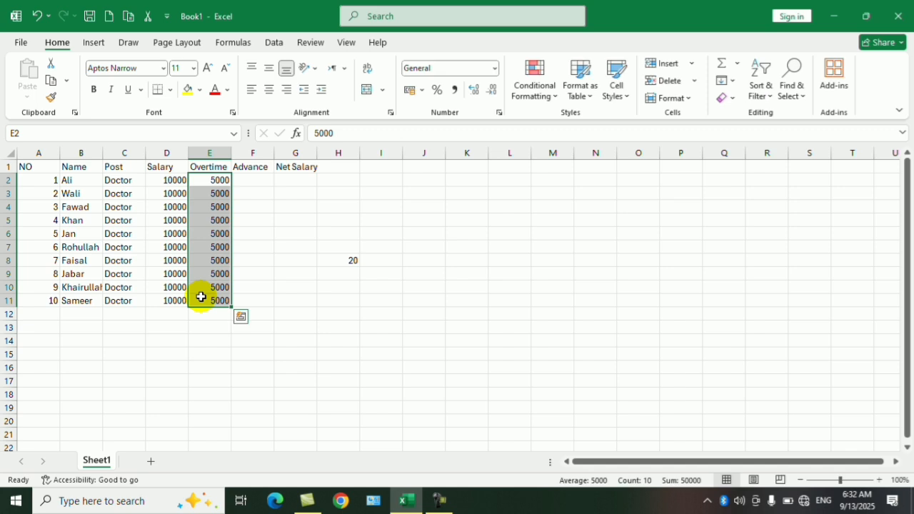
Fill the Advance column for all ten employees, F2:F11, with 1000 in a single entry
{"action": "left_click_drag", "start_coordinate": [253, 181], "coordinate": [254, 309]}
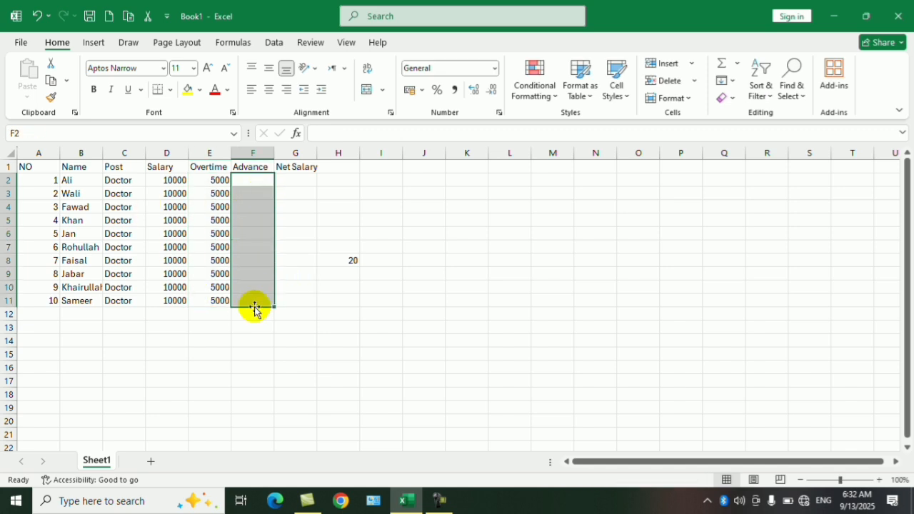
{"action": "type", "text": "1000"}
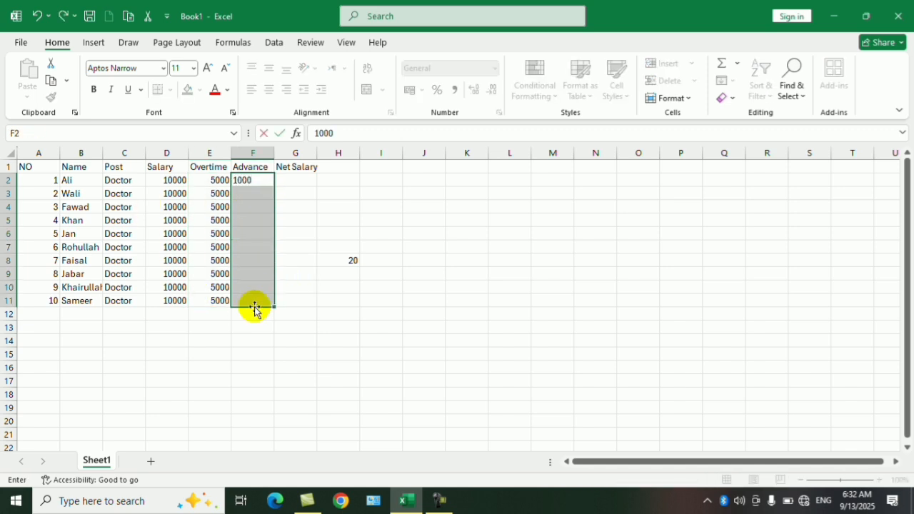
{"action": "key", "text": "ctrl+Return"}
Calculate the first employee's net salary in G2 with the formula =D2+E2-F2
{"action": "left_click", "coordinate": [298, 180]}
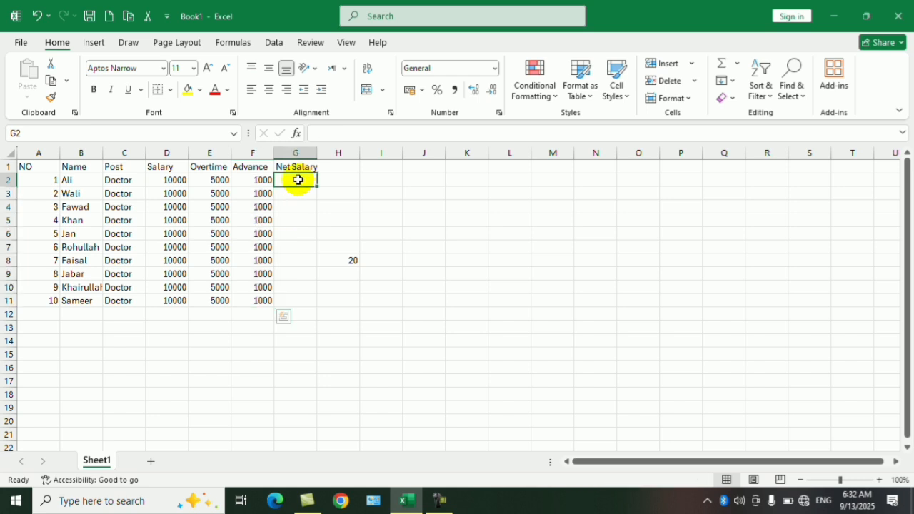
{"action": "type", "text": "="}
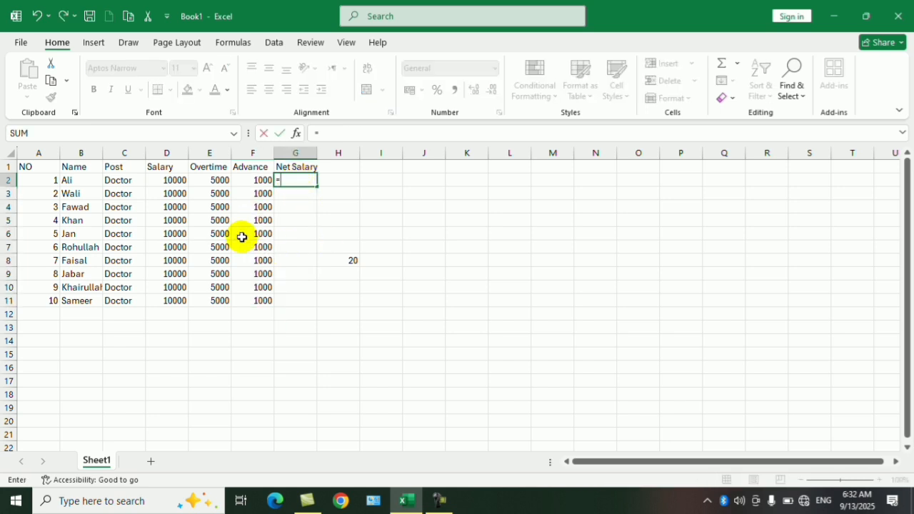
{"action": "left_click", "coordinate": [167, 180]}
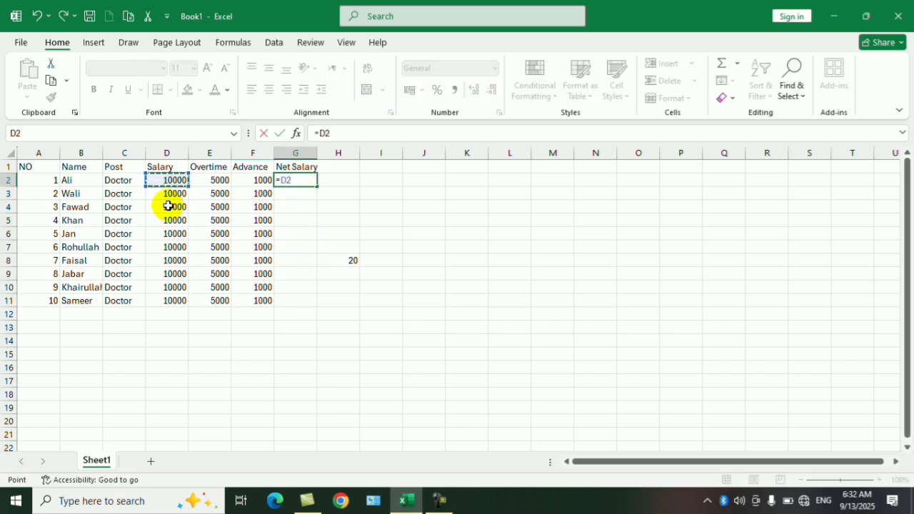
{"action": "type", "text": "+"}
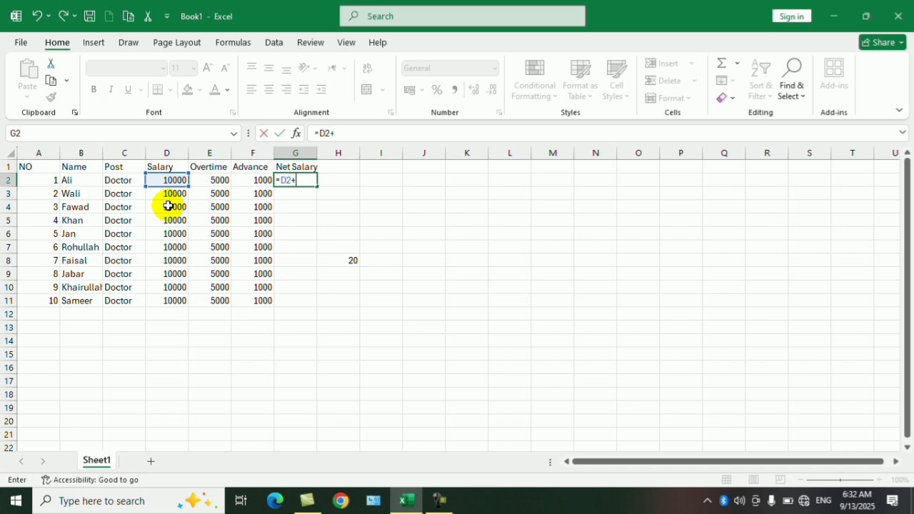
{"action": "left_click", "coordinate": [199, 180]}
{"action": "type", "text": "-"}
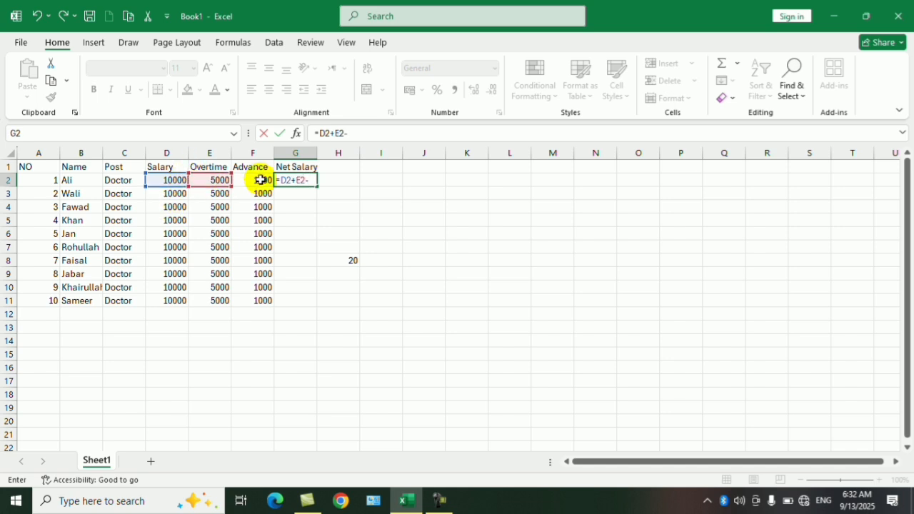
{"action": "left_click", "coordinate": [260, 180]}
{"action": "key", "text": "Return"}
{"action": "left_click", "coordinate": [379, 205]}
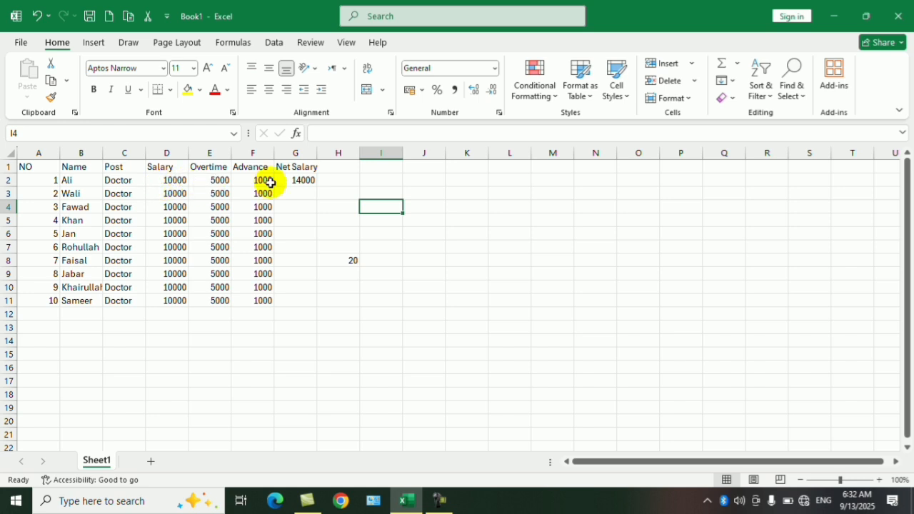
Copy the Net Salary formula from G2 down through G11 for the remaining employees
{"action": "left_click", "coordinate": [297, 181]}
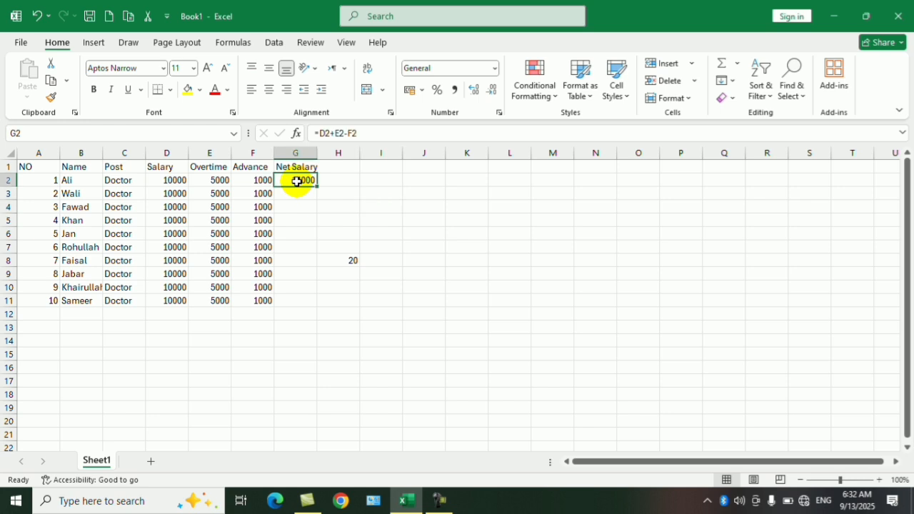
{"action": "left_click_drag", "start_coordinate": [317, 184], "coordinate": [306, 304]}
{"action": "left_click", "coordinate": [491, 325]}
Clear the leftover practice value from cell H8
{"action": "left_click", "coordinate": [353, 261]}
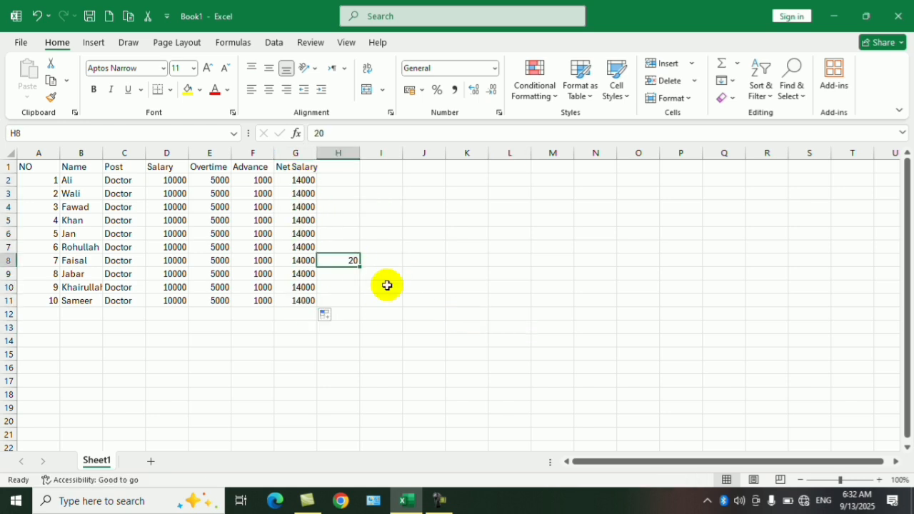
{"action": "key", "text": "BackSpace"}
{"action": "left_click", "coordinate": [460, 316]}
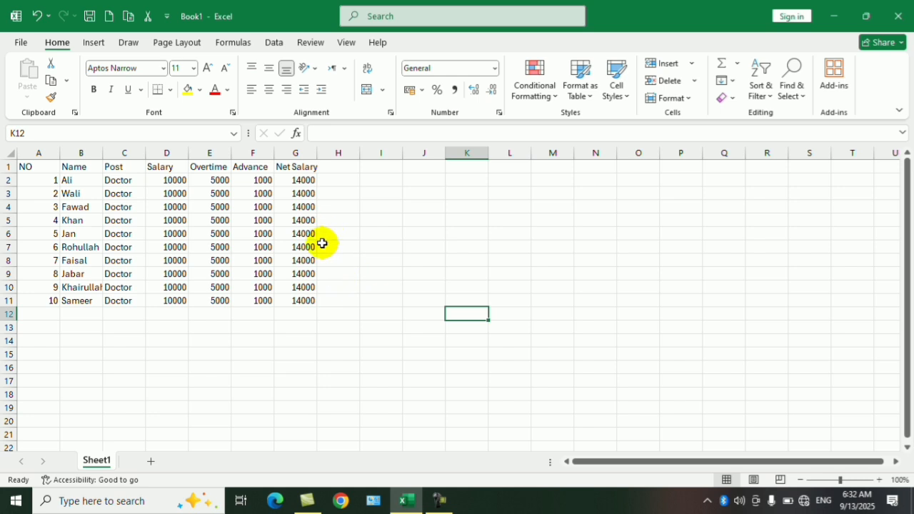
Set the tenth employee's advance in F11 to 2000
{"action": "left_click", "coordinate": [268, 300]}
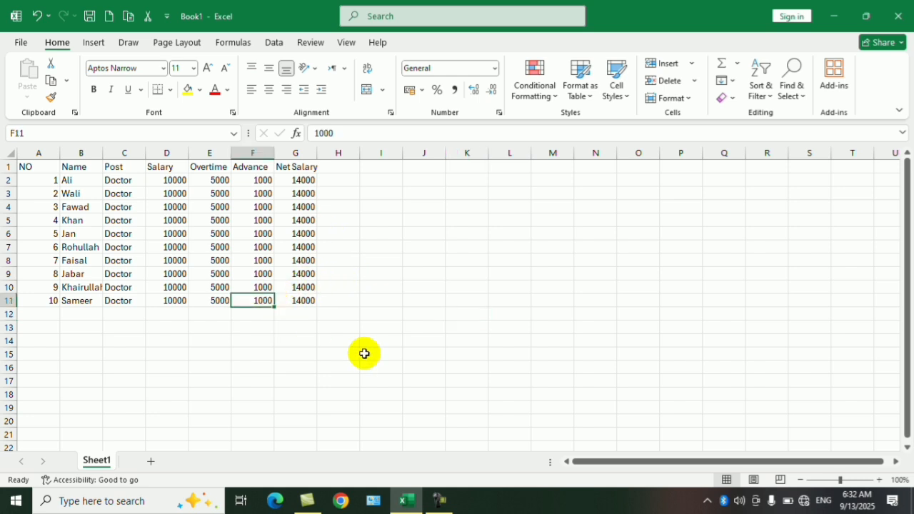
{"action": "type", "text": "200"}
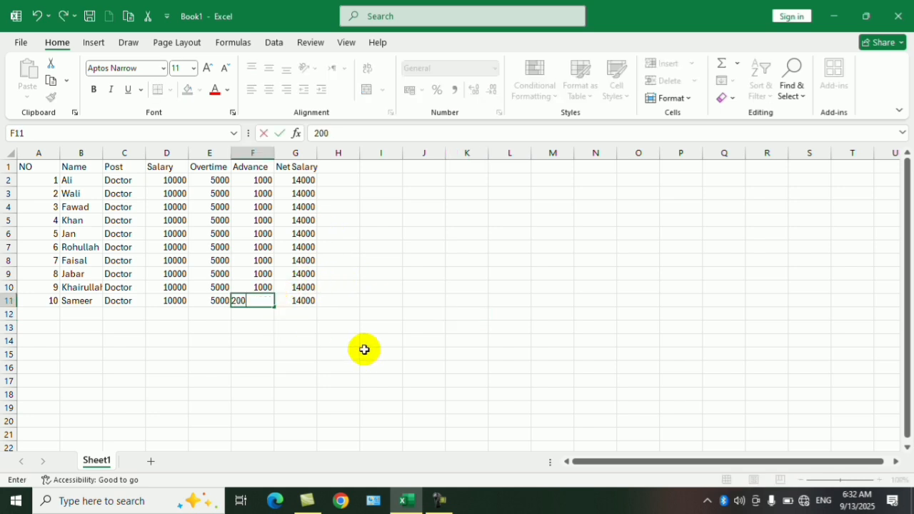
{"action": "type", "text": "0"}
{"action": "key", "text": "Return"}
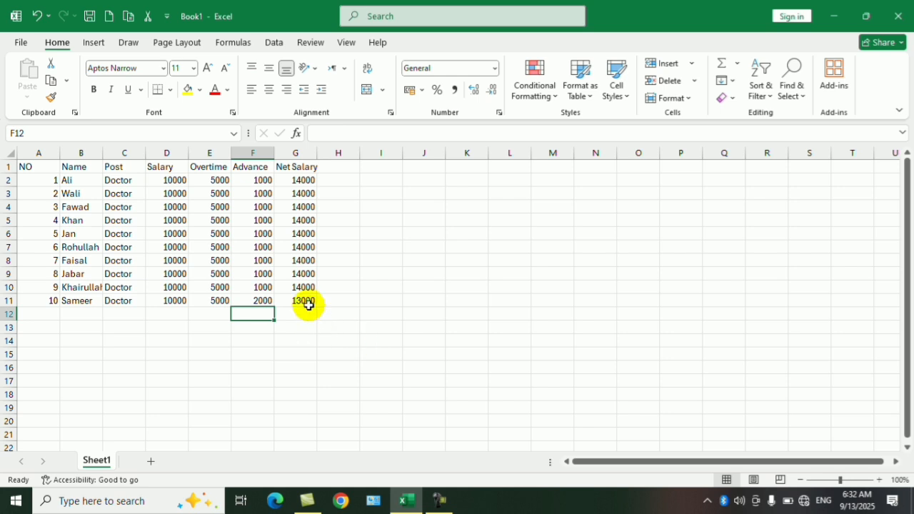
{"action": "left_click", "coordinate": [423, 220]}
Apply a light blue theme fill colour to the whole payroll table, A1:G11
{"action": "left_click_drag", "start_coordinate": [46, 166], "coordinate": [304, 300]}
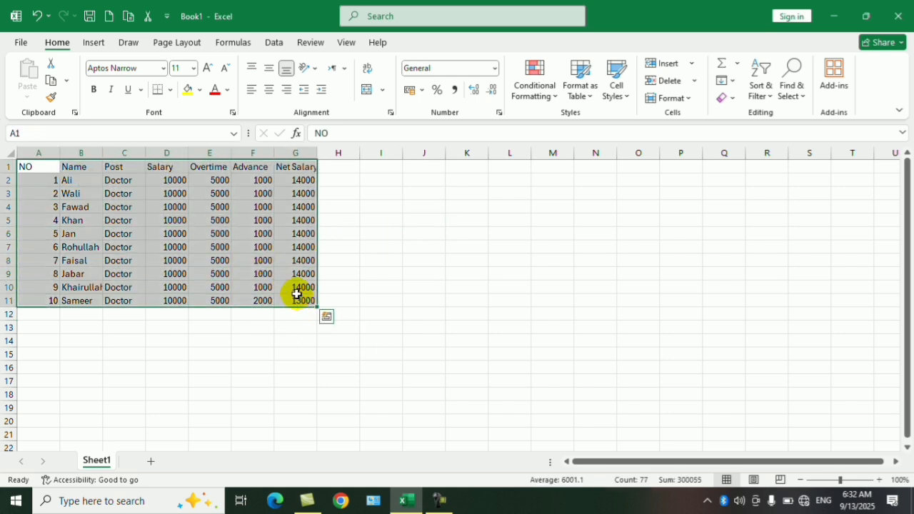
{"action": "left_click", "coordinate": [198, 93]}
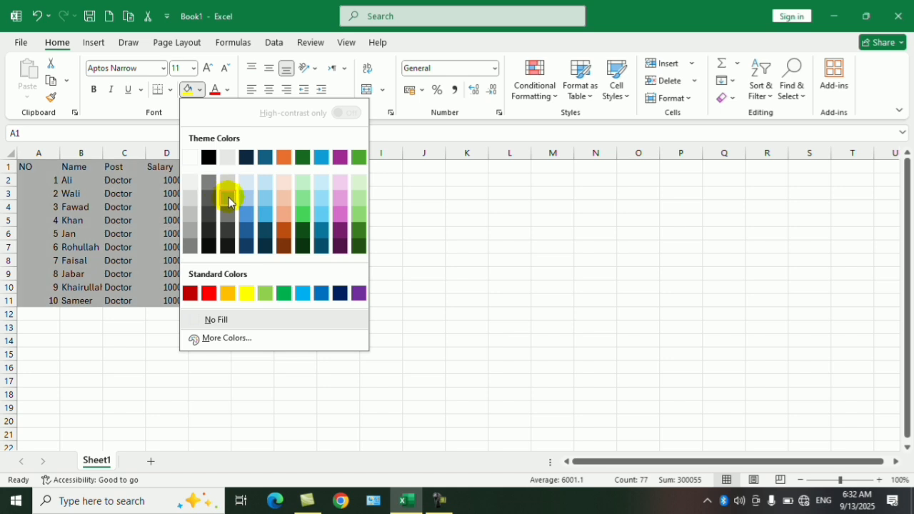
{"action": "left_click", "coordinate": [249, 204]}
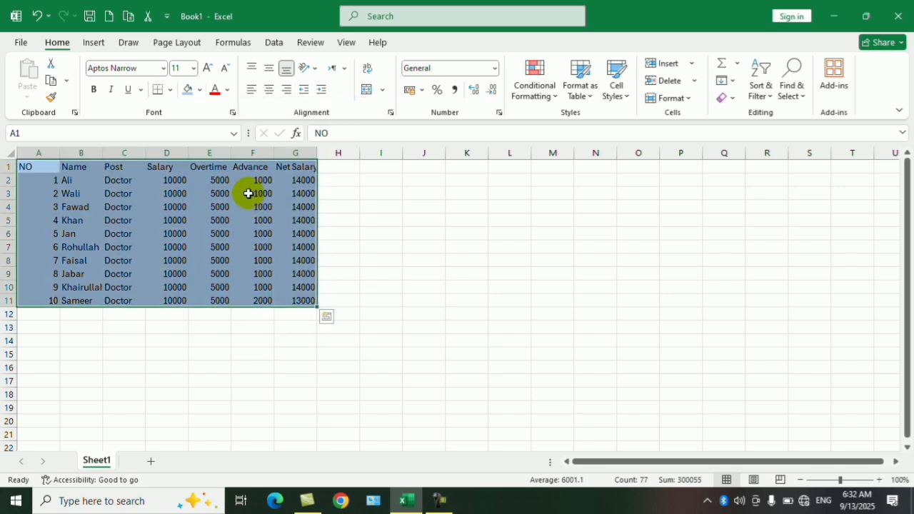
Set the font colour of the whole payroll table to standard purple
{"action": "left_click", "coordinate": [227, 91]}
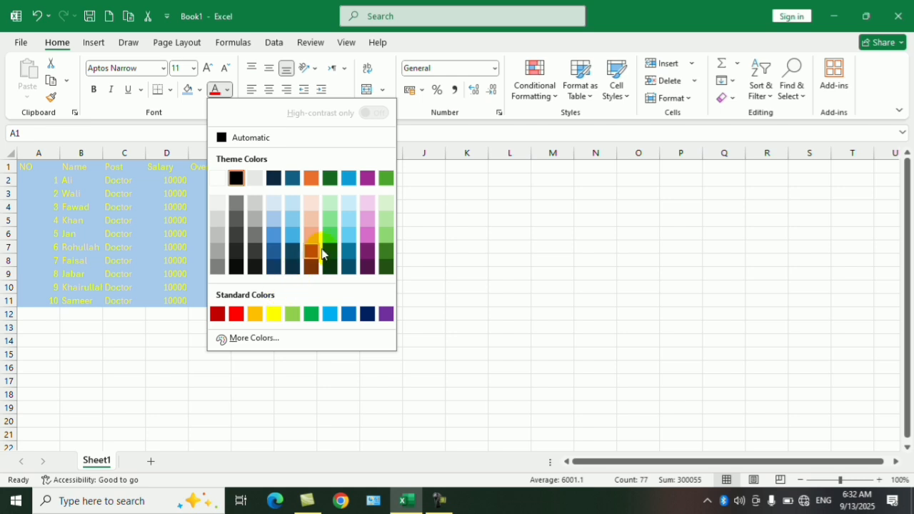
{"action": "left_click", "coordinate": [383, 316]}
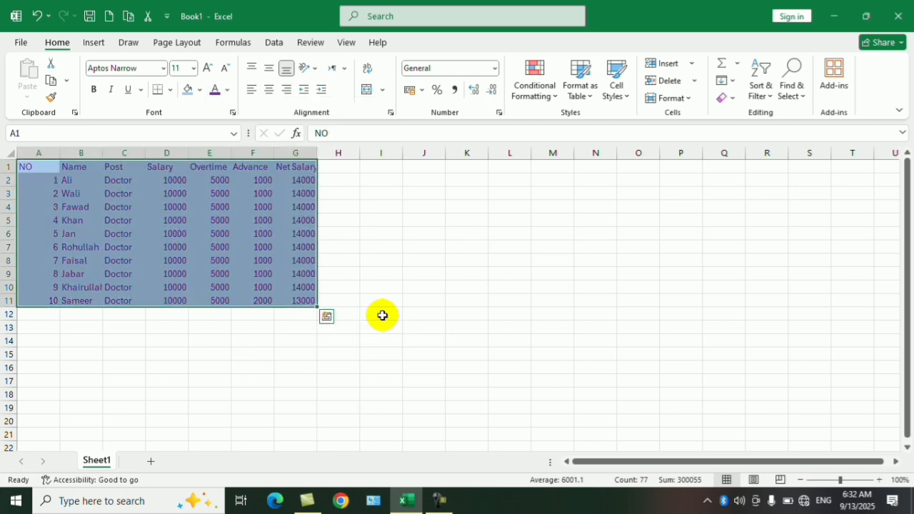
{"action": "left_click", "coordinate": [425, 245]}
Set the font colour of the header row, A1:G1, to standard red
{"action": "left_click_drag", "start_coordinate": [33, 167], "coordinate": [296, 167]}
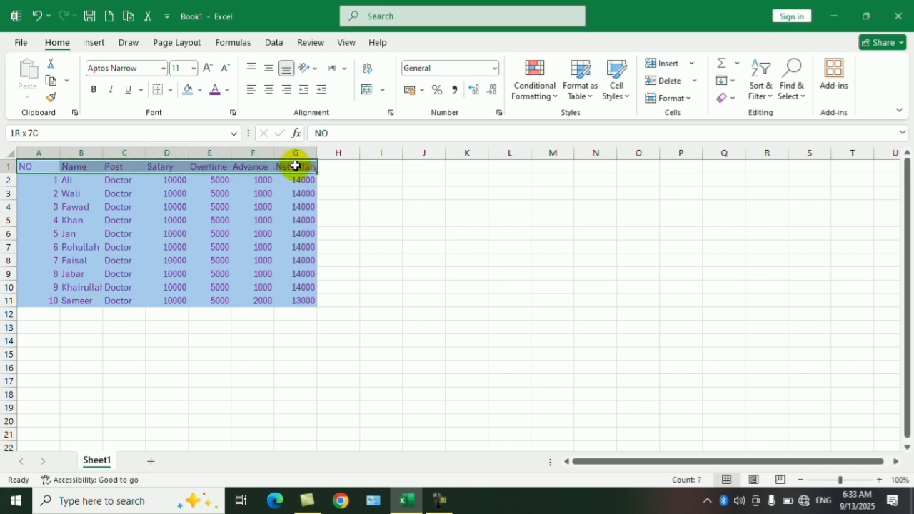
{"action": "left_click", "coordinate": [226, 90]}
{"action": "left_click", "coordinate": [238, 317]}
{"action": "left_click", "coordinate": [396, 261]}
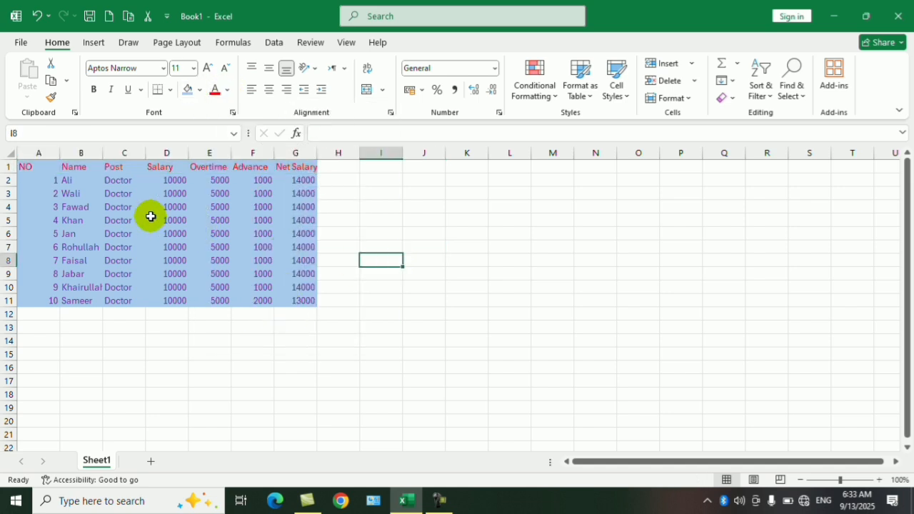
Apply All Borders to every cell of the payroll table, A1:G11
{"action": "left_click_drag", "start_coordinate": [27, 166], "coordinate": [308, 302]}
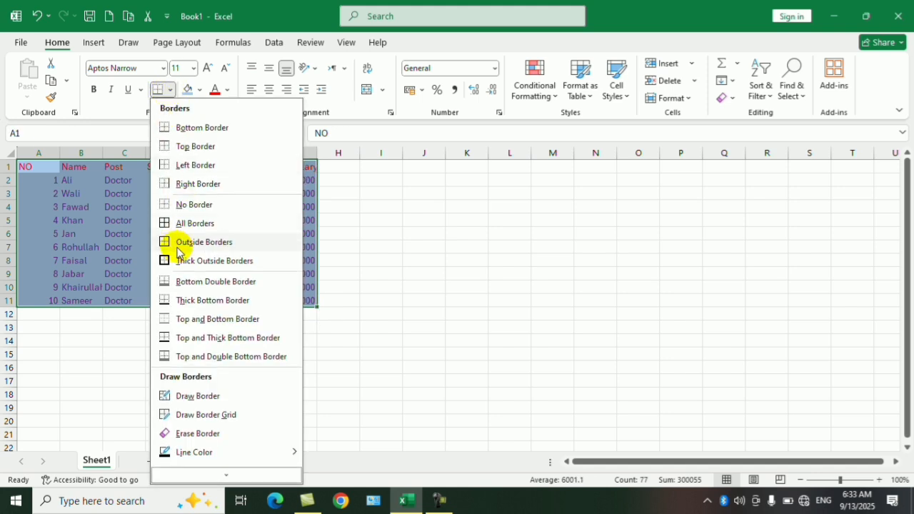
{"action": "left_click", "coordinate": [190, 223]}
{"action": "left_click", "coordinate": [361, 236]}
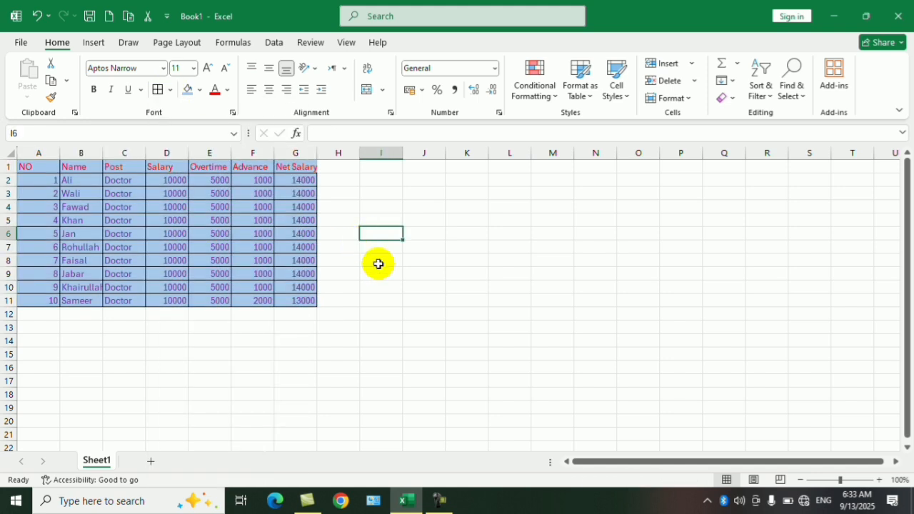
{"action": "scroll", "coordinate": [408, 267], "scroll_direction": "up", "scroll_amount": 1, "text": "ctrl"}
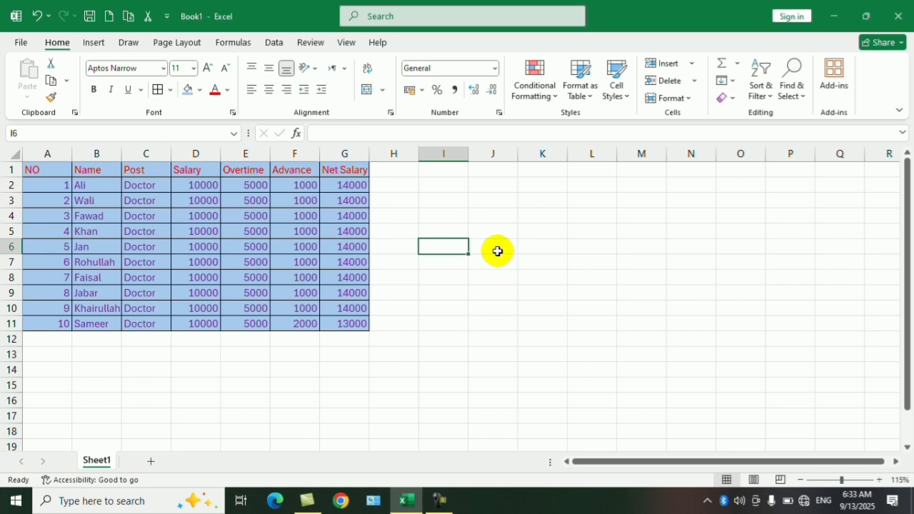
{"action": "left_click_drag", "start_coordinate": [496, 251], "coordinate": [618, 272]}
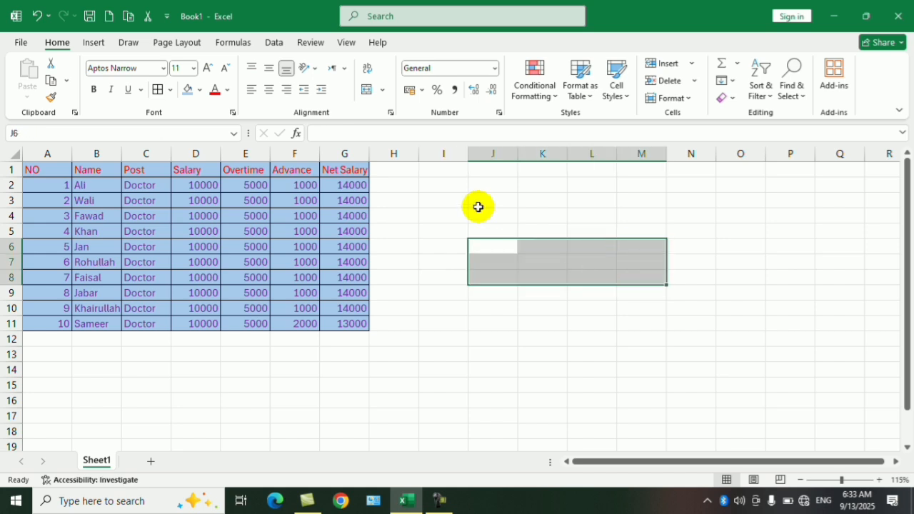
Merge and center the empty range J6:M8, and unmerge it again
{"action": "left_click", "coordinate": [367, 93]}
{"action": "left_click", "coordinate": [538, 334]}
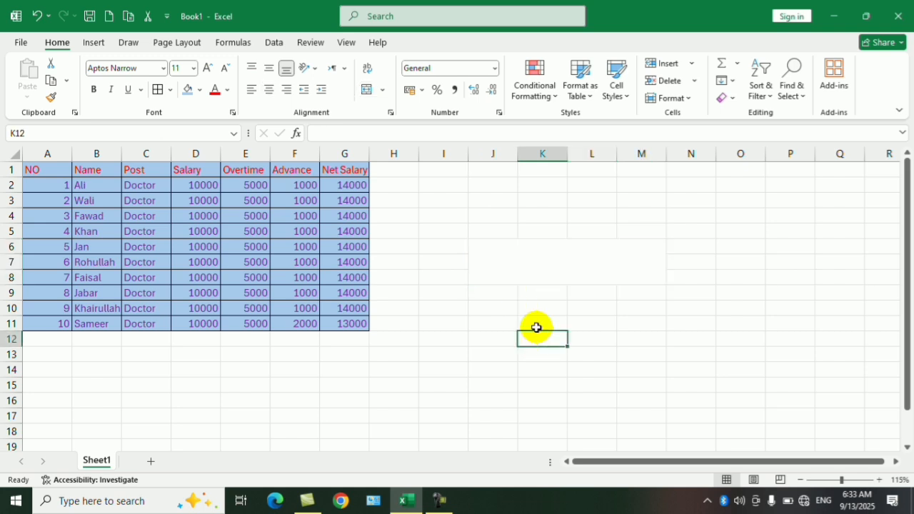
{"action": "left_click", "coordinate": [543, 279]}
{"action": "left_click", "coordinate": [384, 91]}
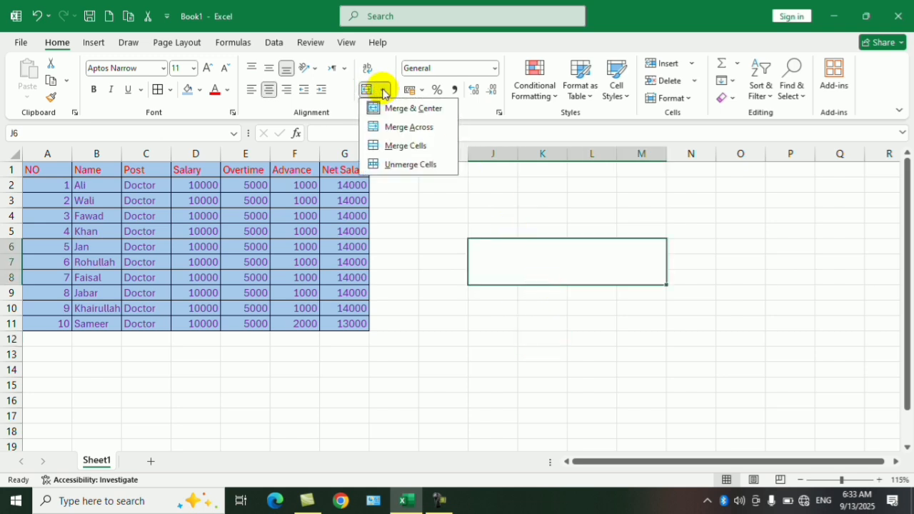
{"action": "left_click", "coordinate": [412, 165]}
{"action": "left_click", "coordinate": [504, 312]}
Merge and center cells J6:M6 and enter the sample text "ddd" in the merged cell
{"action": "left_click_drag", "start_coordinate": [500, 247], "coordinate": [665, 247]}
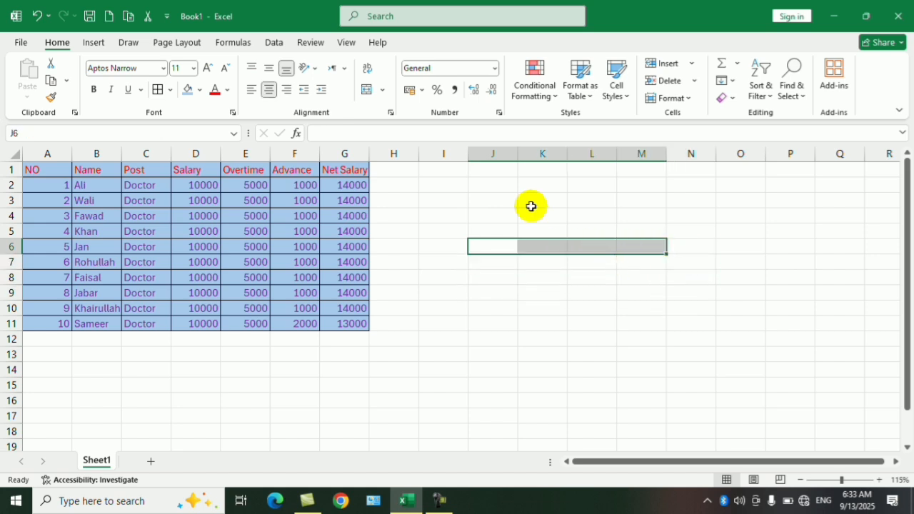
{"action": "left_click", "coordinate": [384, 91]}
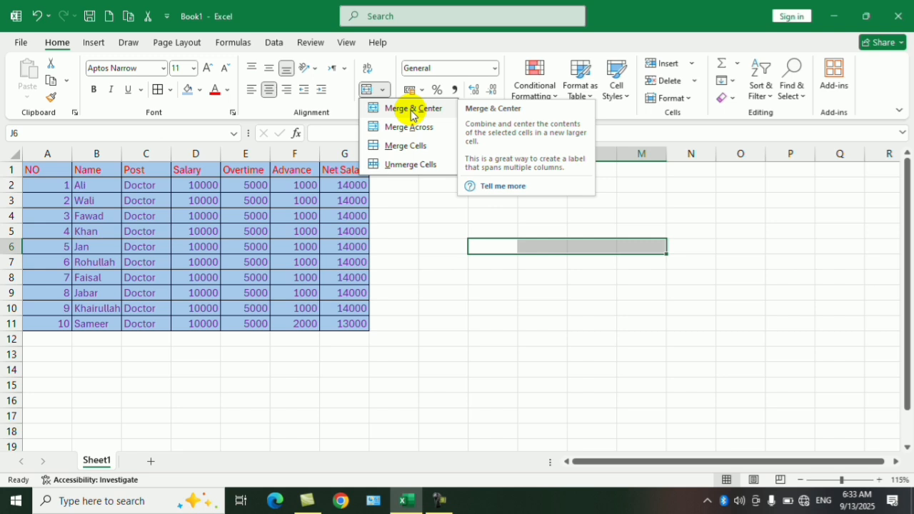
{"action": "left_click", "coordinate": [411, 110]}
{"action": "type", "text": "dd"}
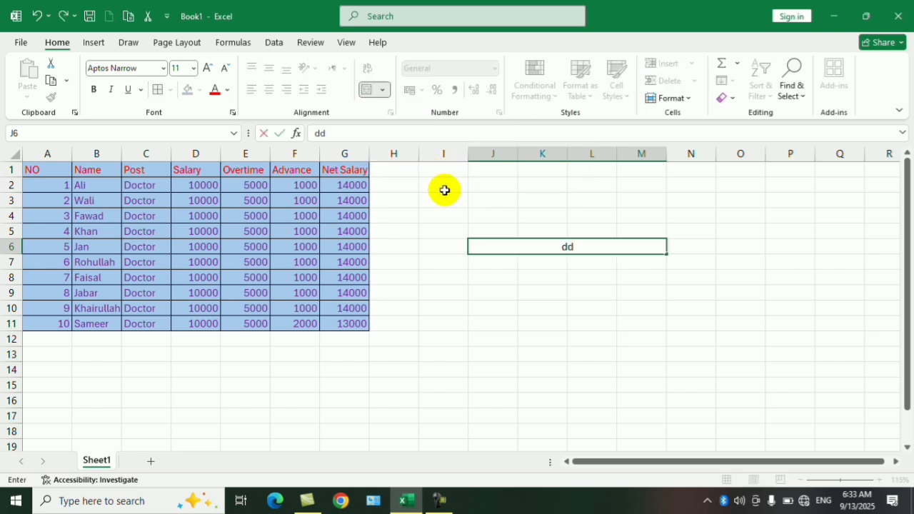
{"action": "type", "text": "d"}
{"action": "left_click", "coordinate": [554, 259]}
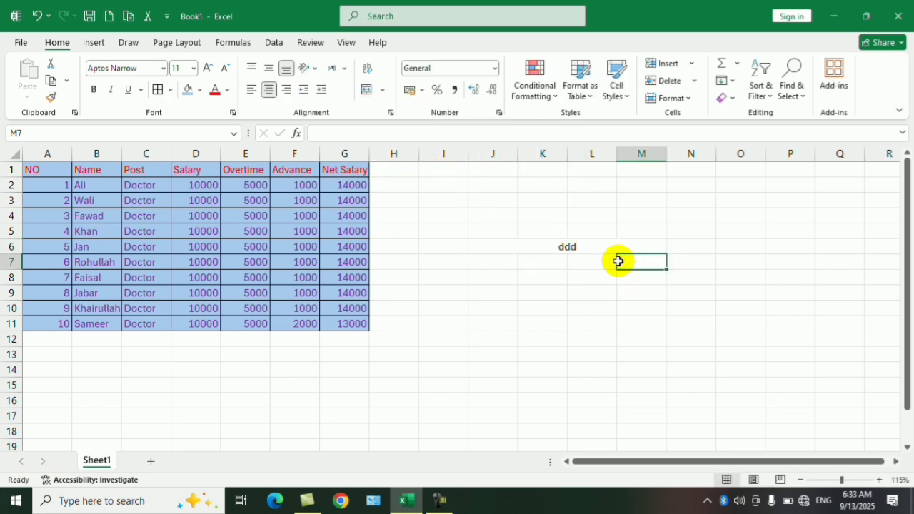
Apply Merge Across to cells J7:M7, and try the text "sss" in the merged cell before undoing that entry
{"action": "left_click_drag", "start_coordinate": [618, 261], "coordinate": [502, 259]}
{"action": "left_click", "coordinate": [383, 89]}
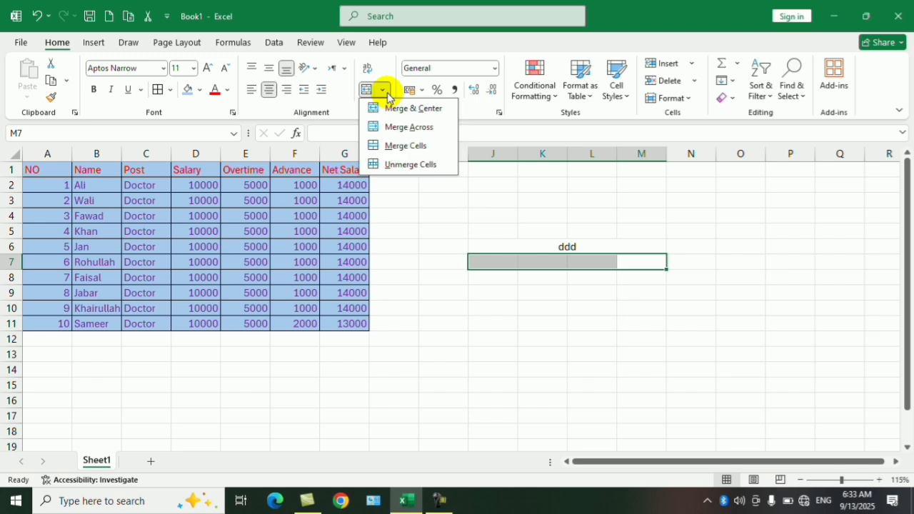
{"action": "left_click", "coordinate": [402, 127]}
{"action": "type", "text": "sss"}
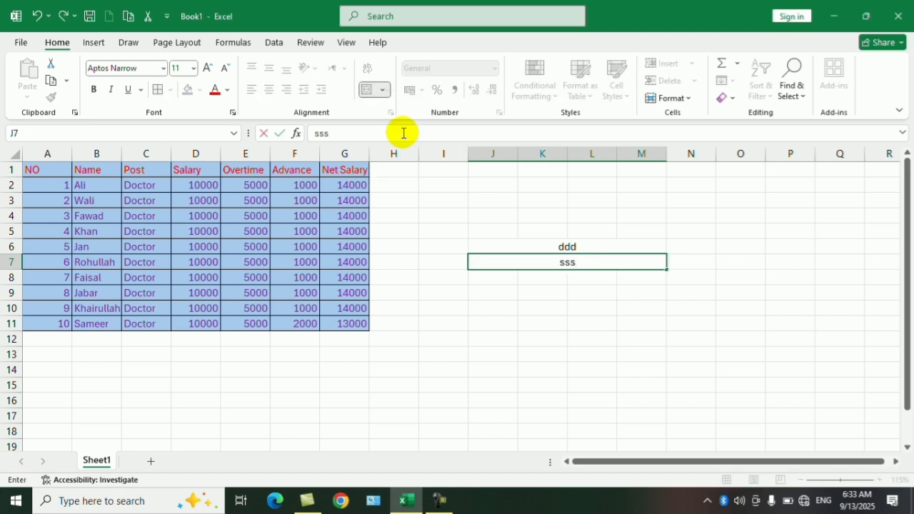
{"action": "left_click", "coordinate": [611, 264]}
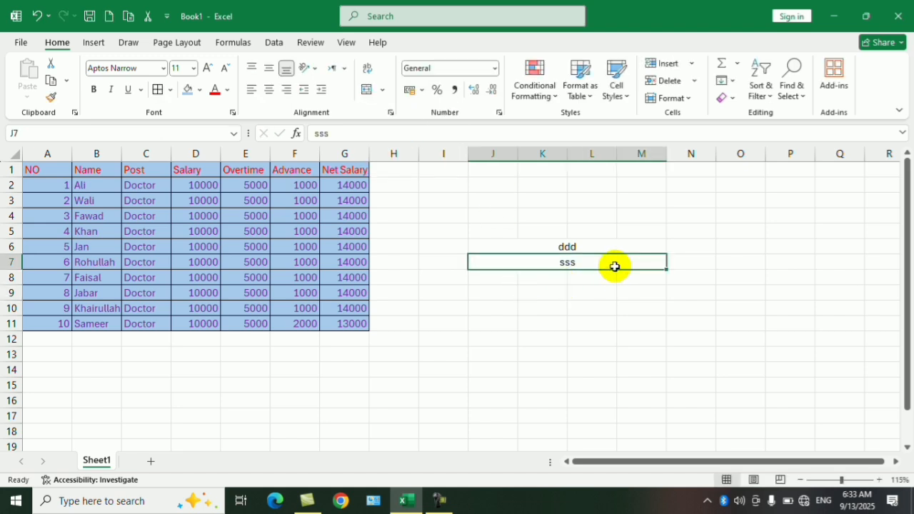
{"action": "left_click", "coordinate": [653, 317]}
{"action": "key", "text": "ctrl+z"}
Apply Merge Across to cells J8:M8 and enter the sample text "ddd" in the merged cell
{"action": "left_click_drag", "start_coordinate": [635, 277], "coordinate": [500, 274]}
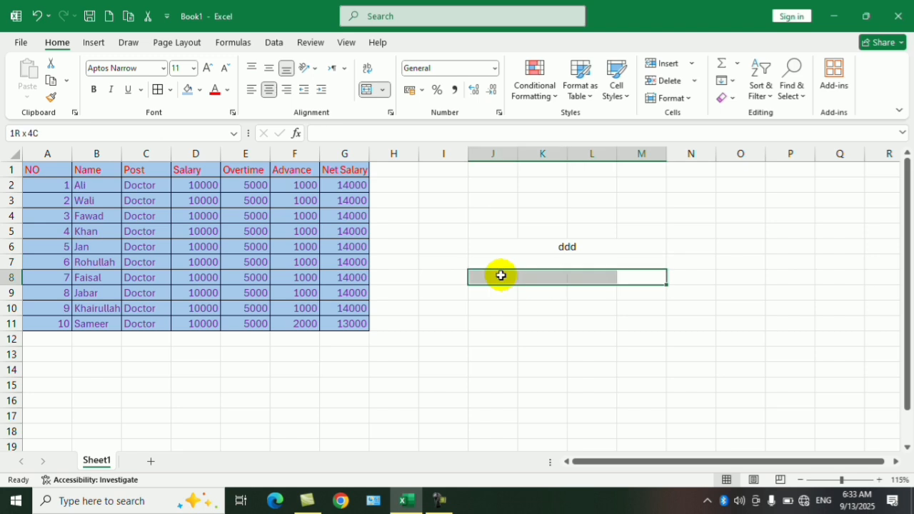
{"action": "left_click", "coordinate": [384, 90]}
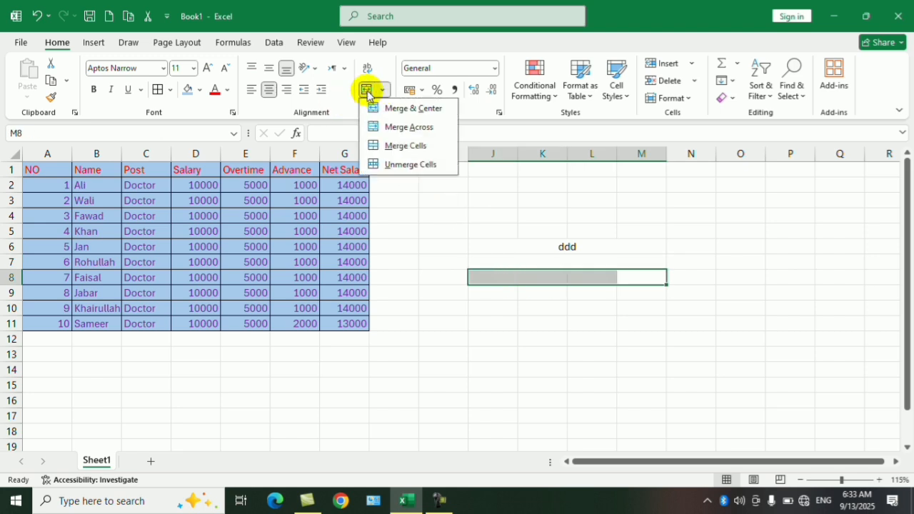
{"action": "left_click", "coordinate": [416, 128]}
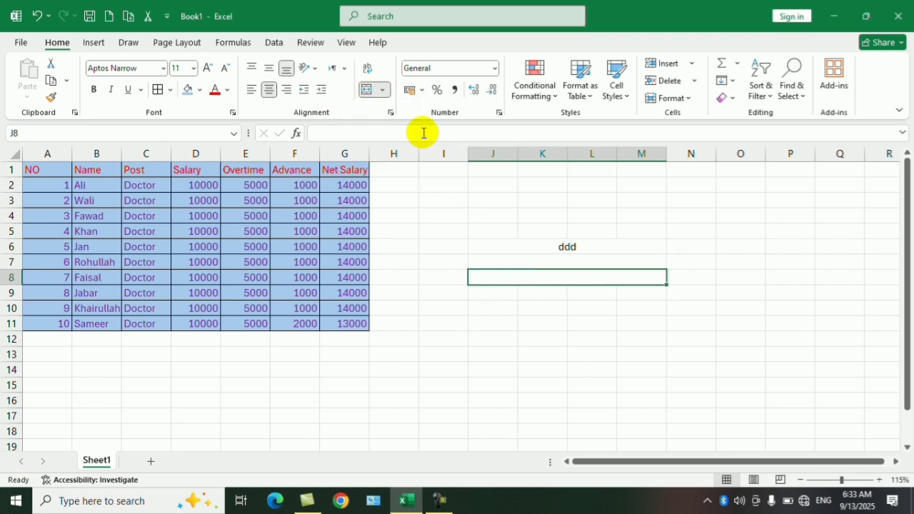
{"action": "type", "text": "ddd"}
{"action": "left_click", "coordinate": [575, 369]}
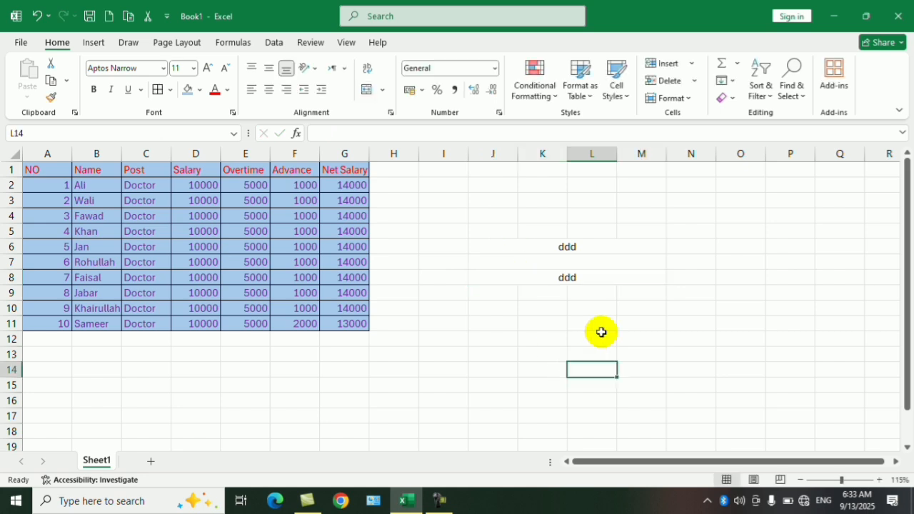
Apply Merge Across to the two-row range J9:M10 and enter "ssssss" in its first row
{"action": "left_click_drag", "start_coordinate": [647, 292], "coordinate": [482, 303]}
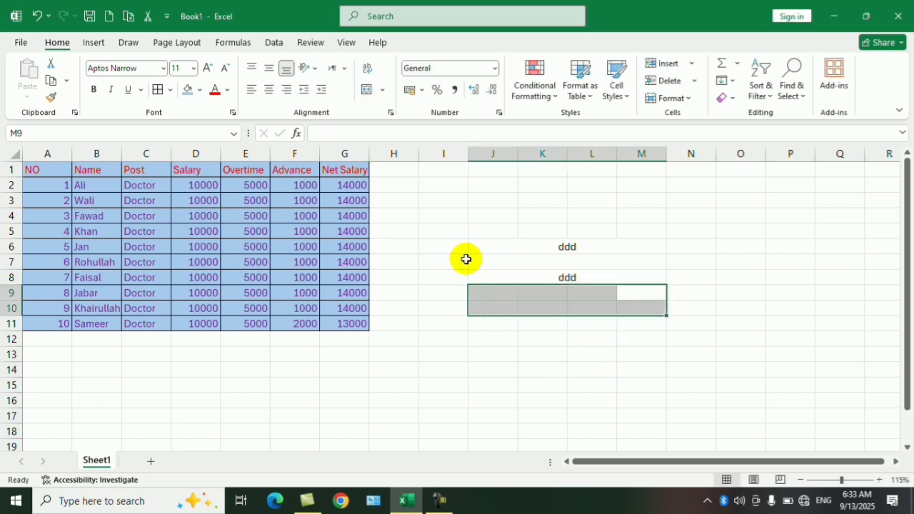
{"action": "left_click", "coordinate": [384, 90]}
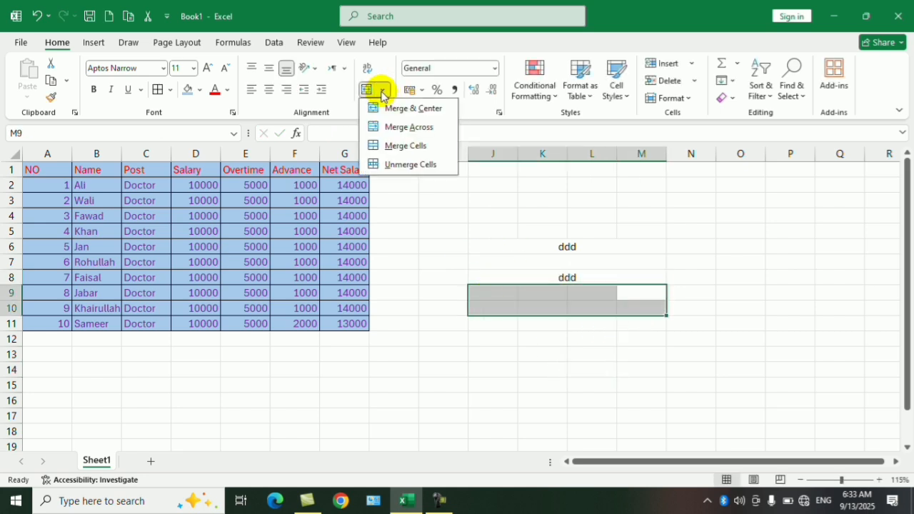
{"action": "left_click", "coordinate": [415, 133]}
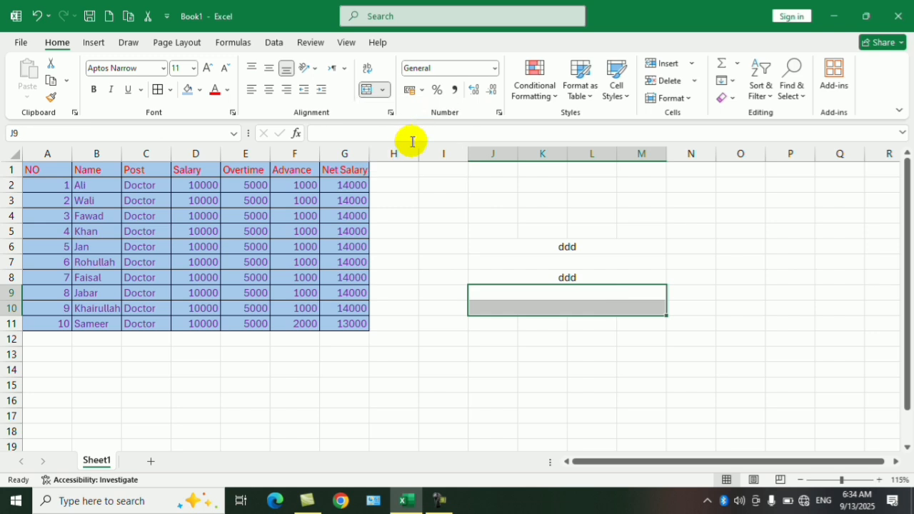
{"action": "type", "text": "ssssss"}
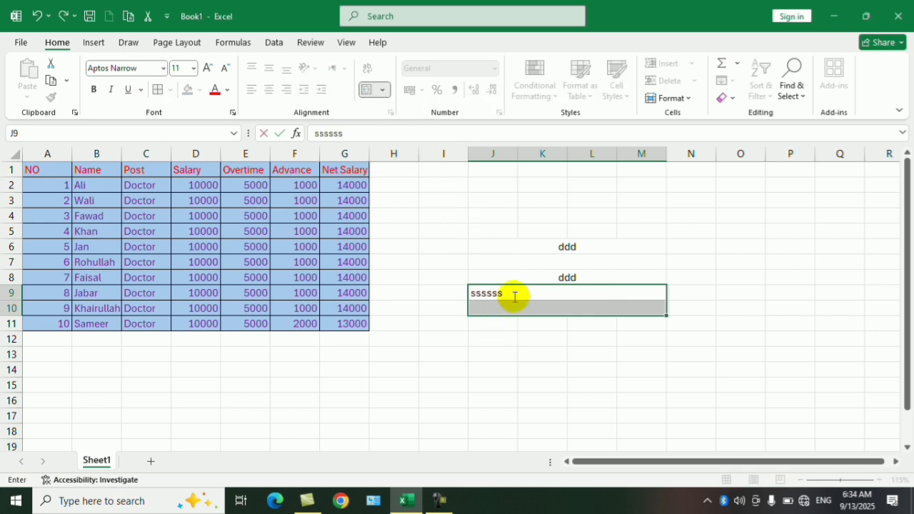
{"action": "left_click", "coordinate": [540, 367]}
Clear the contents of the merged sample cells in J6:M10
{"action": "left_click_drag", "start_coordinate": [514, 239], "coordinate": [585, 309]}
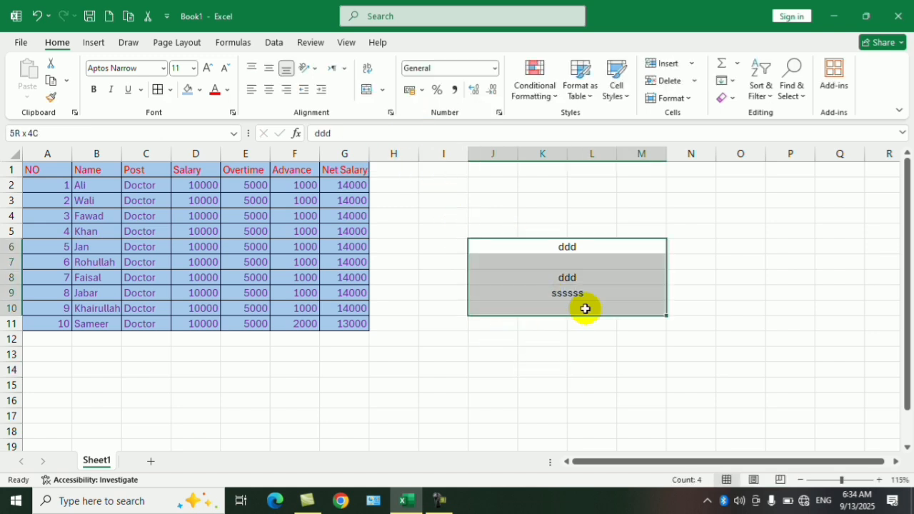
{"action": "right_click", "coordinate": [597, 293]}
{"action": "left_click", "coordinate": [636, 259]}
{"action": "left_click", "coordinate": [543, 314]}
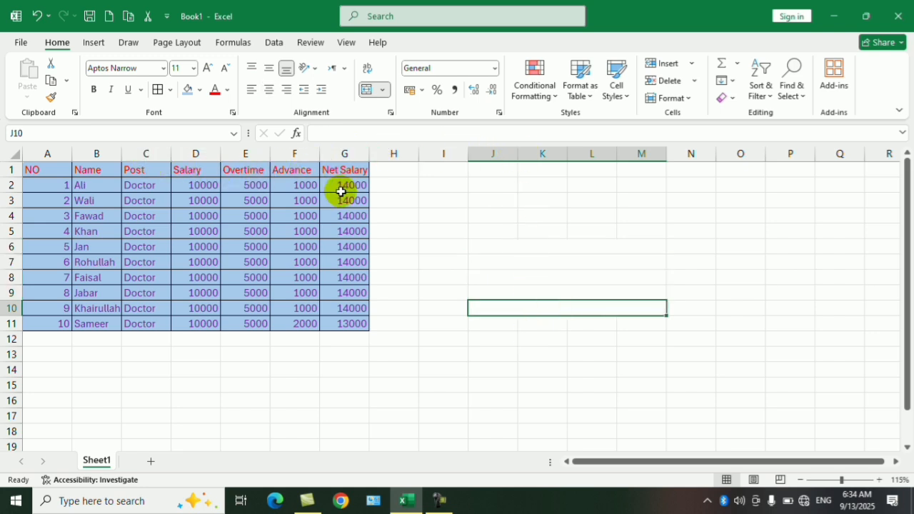
Insert a blank column between the Name and Post columns of the payroll table
{"action": "right_click", "coordinate": [134, 152]}
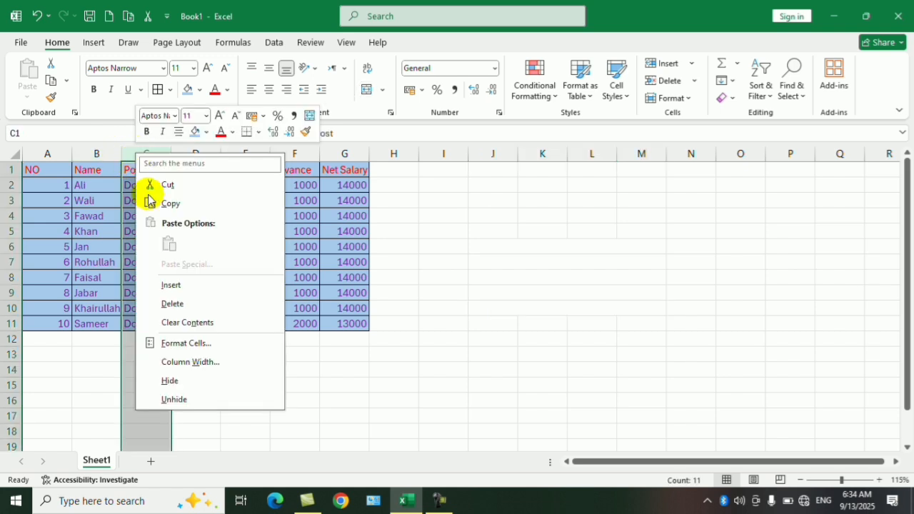
{"action": "left_click", "coordinate": [169, 284]}
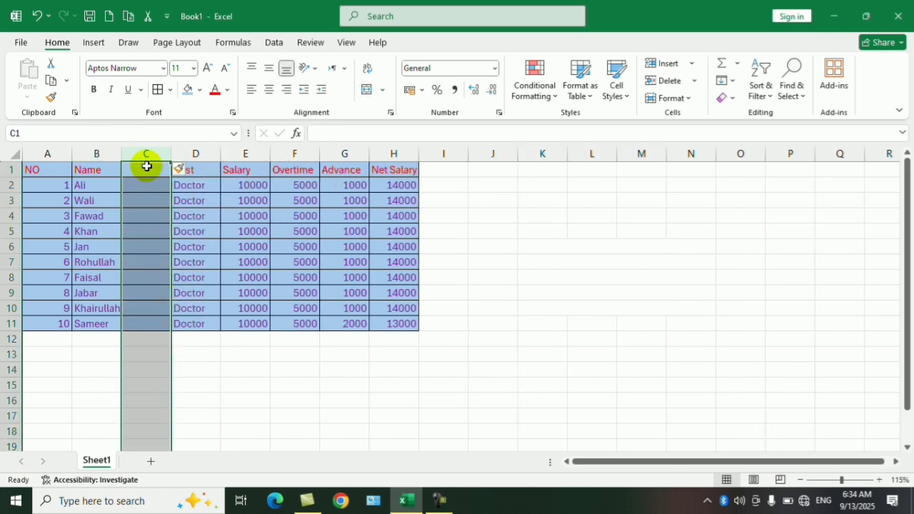
{"action": "left_click", "coordinate": [236, 234]}
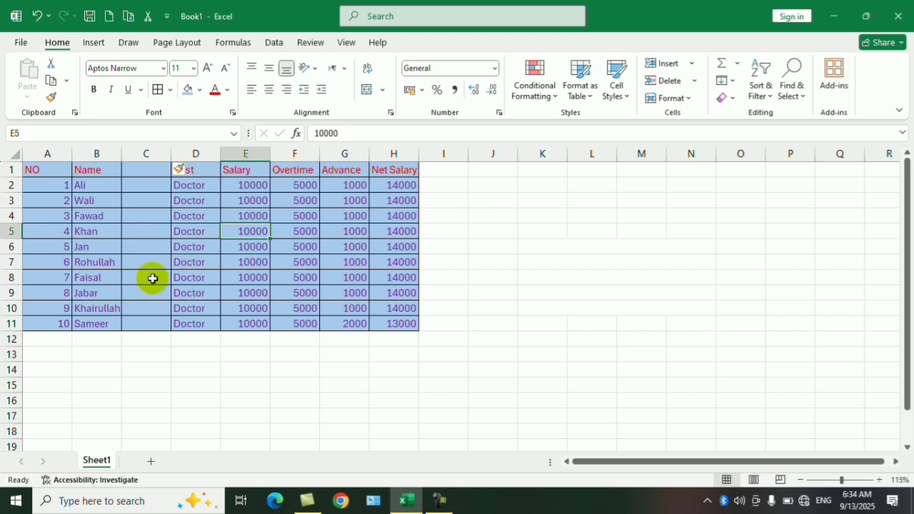
Delete the blank column C between the Name and Post columns
{"action": "right_click", "coordinate": [139, 150]}
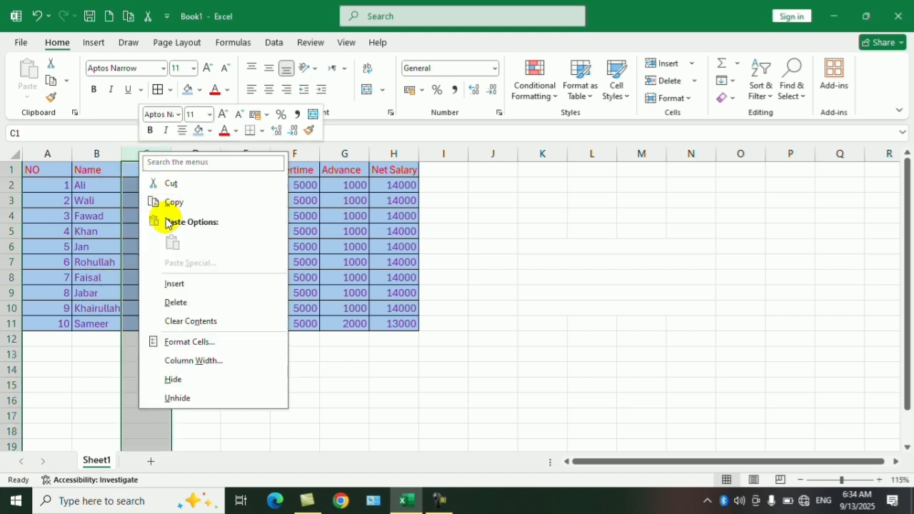
{"action": "left_click", "coordinate": [184, 303]}
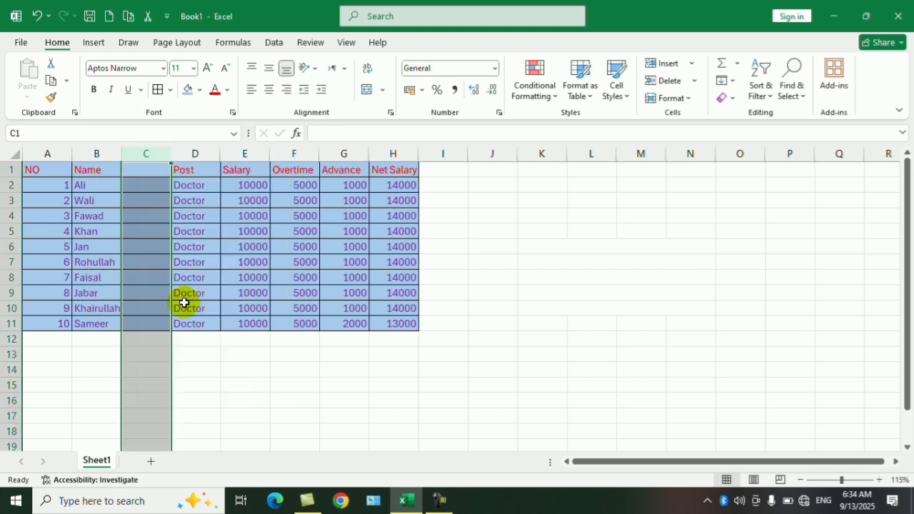
{"action": "left_click", "coordinate": [98, 297]}
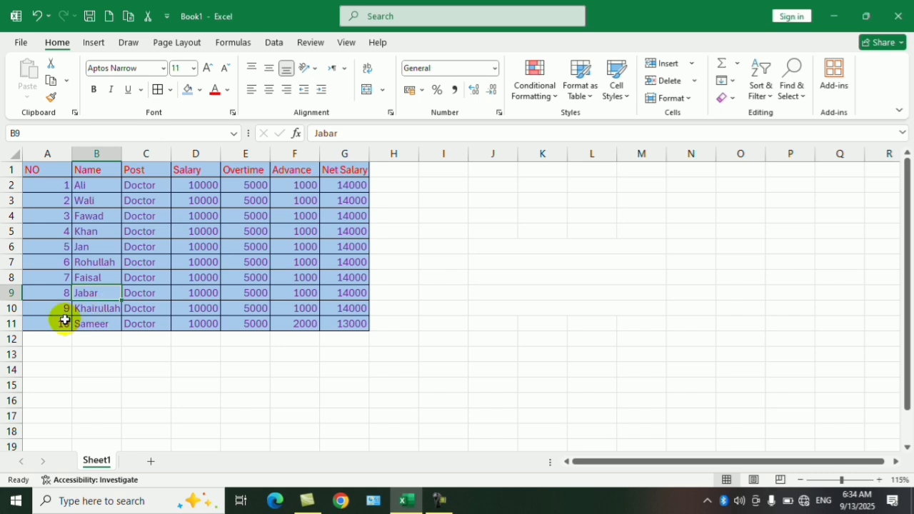
{"action": "left_click", "coordinate": [152, 369]}
Insert a blank row above the last employee's record in row 11, and undo the insertion
{"action": "left_click", "coordinate": [5, 323]}
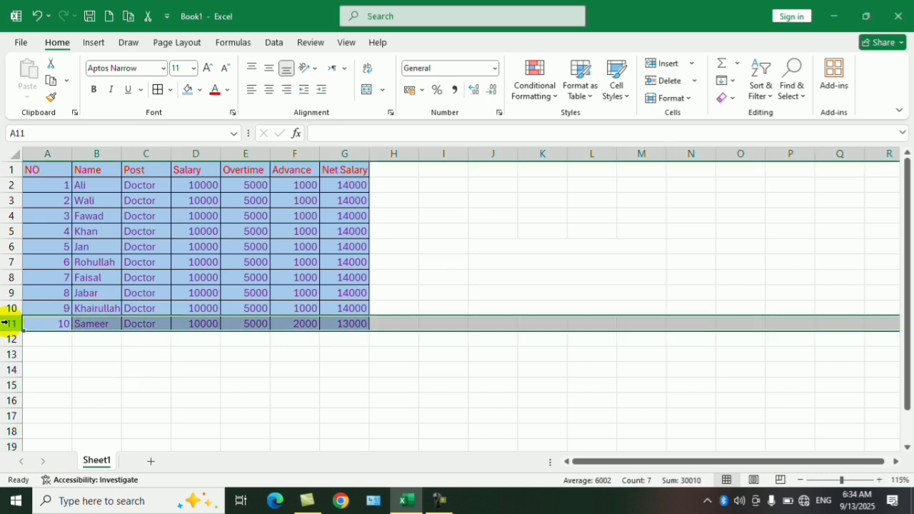
{"action": "right_click", "coordinate": [5, 323]}
{"action": "left_click", "coordinate": [45, 197]}
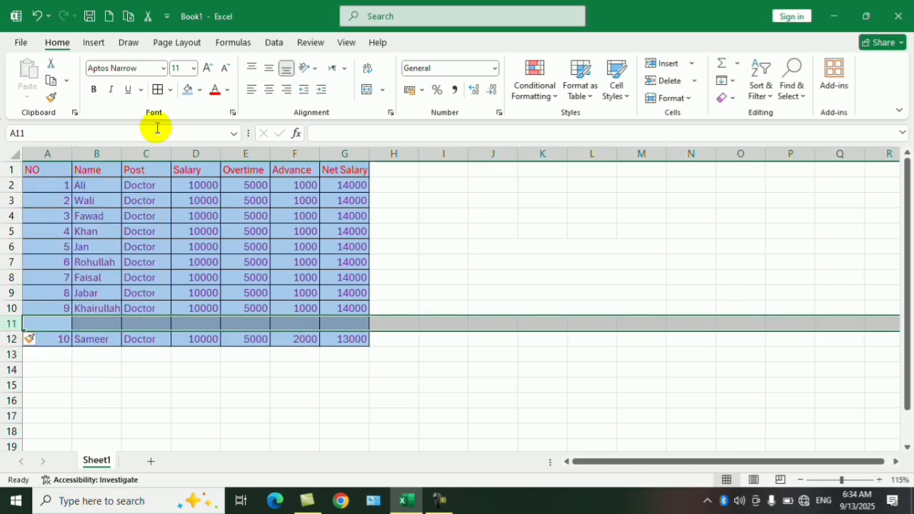
{"action": "left_click", "coordinate": [356, 411]}
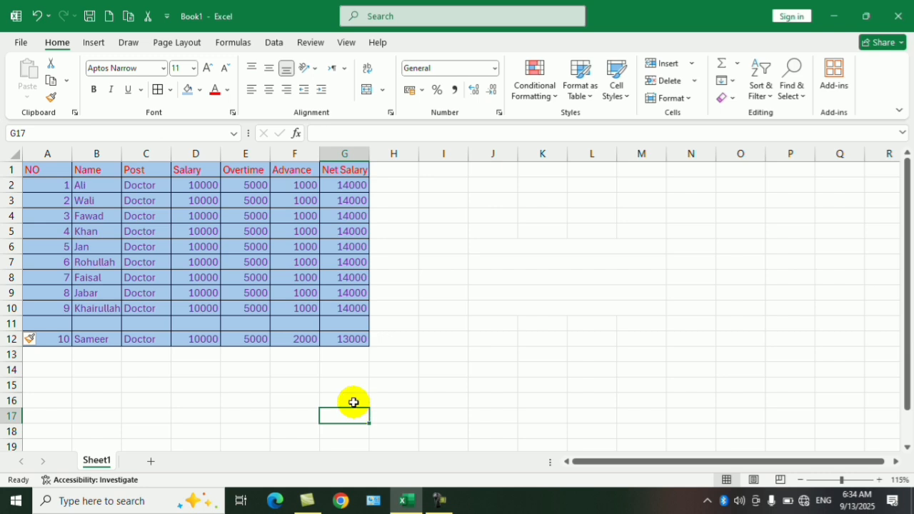
{"action": "key", "text": "ctrl+z"}
{"action": "left_click", "coordinate": [443, 307]}
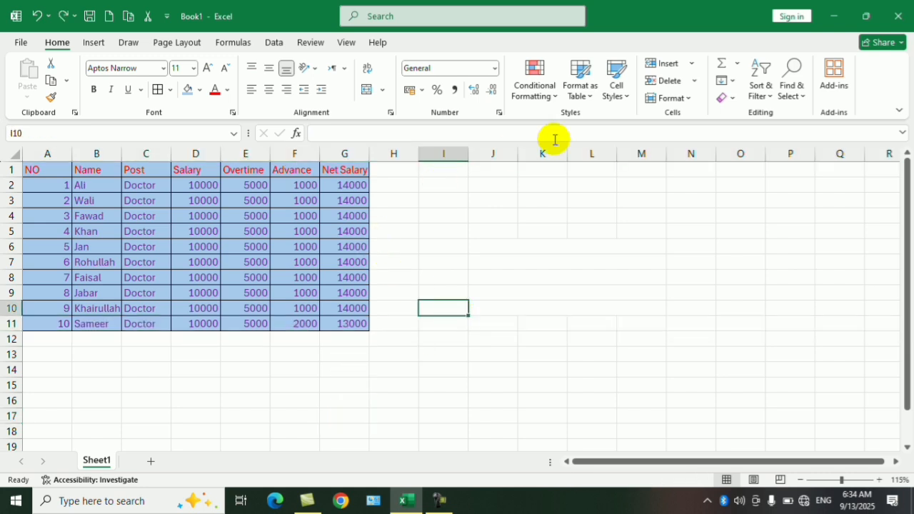
{"action": "left_click", "coordinate": [539, 84]}
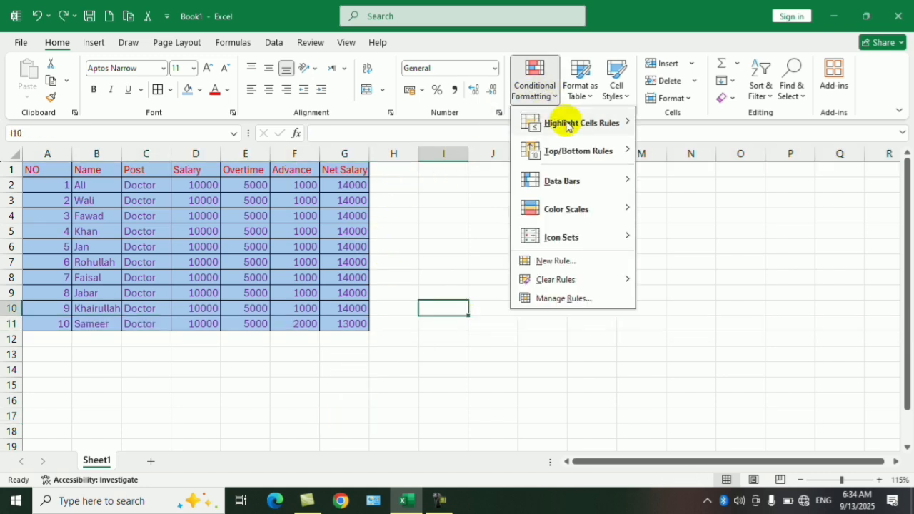
{"action": "mouse_move", "coordinate": [628, 129]}
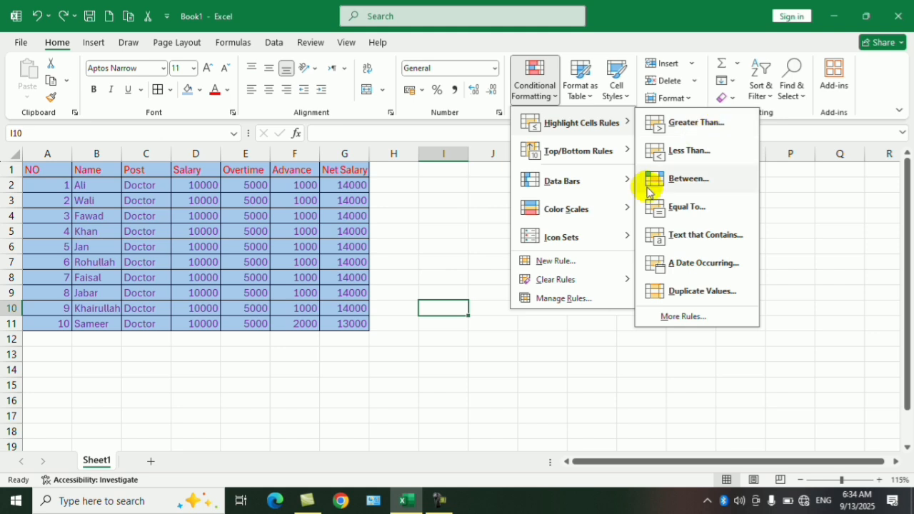
{"action": "left_click", "coordinate": [482, 387]}
{"action": "left_click_drag", "start_coordinate": [357, 184], "coordinate": [345, 326]}
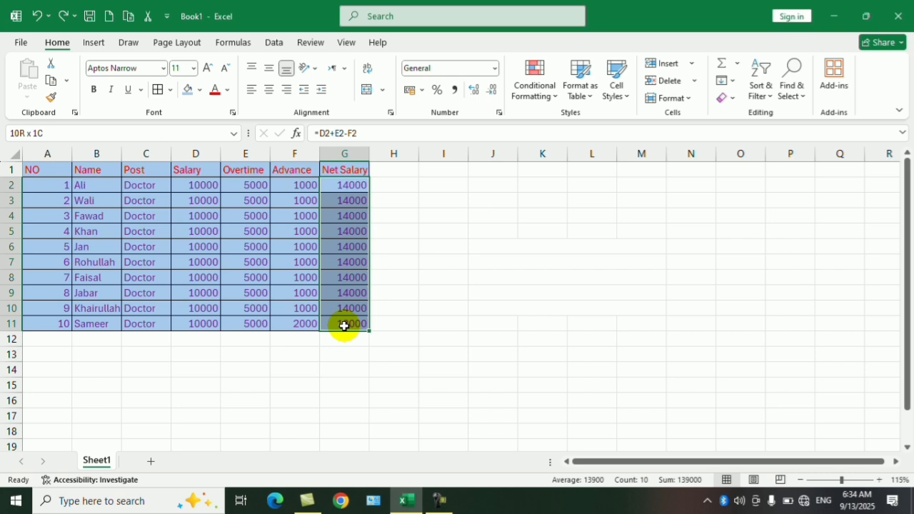
{"action": "left_click", "coordinate": [529, 263]}
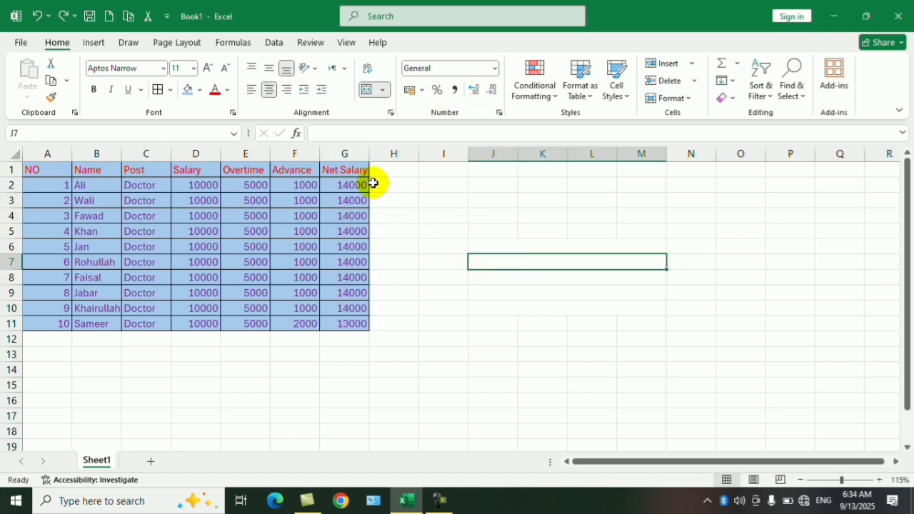
Remove the fill colour from the whole payroll table, A1:G11
{"action": "left_click_drag", "start_coordinate": [350, 170], "coordinate": [63, 316]}
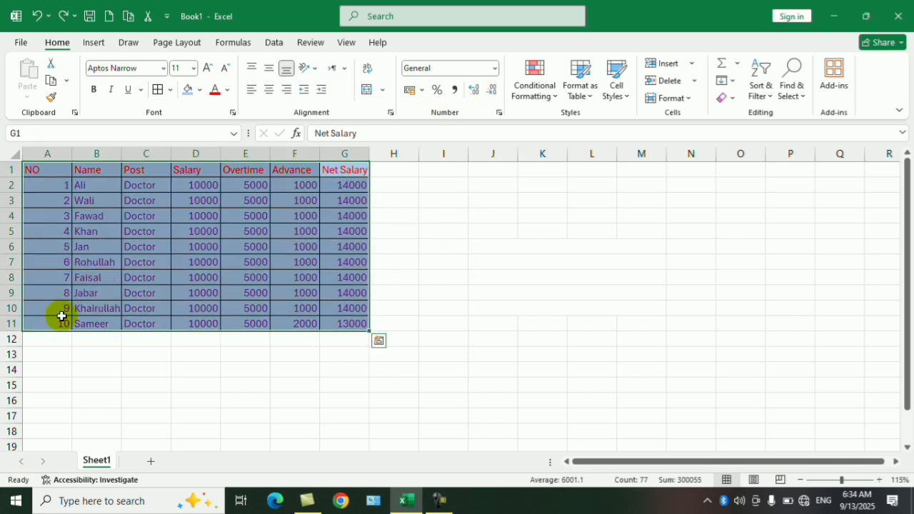
{"action": "left_click", "coordinate": [202, 90]}
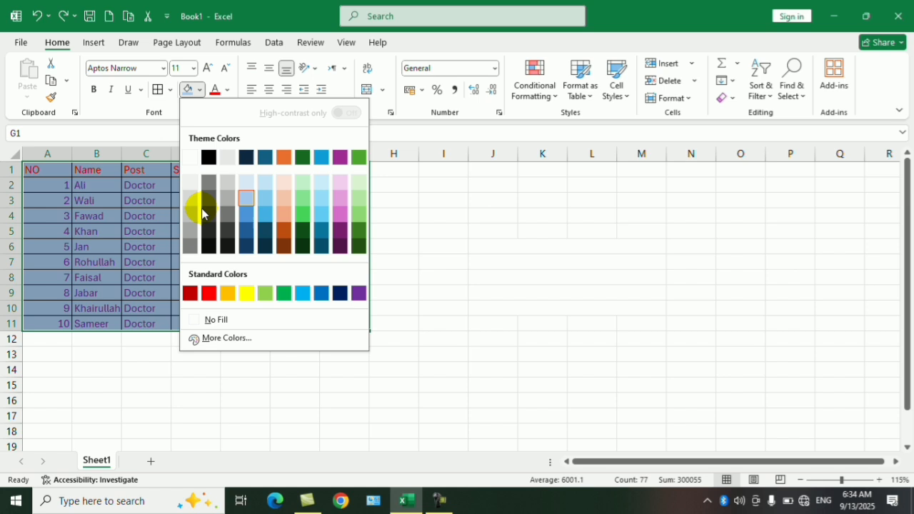
{"action": "left_click", "coordinate": [216, 320]}
{"action": "left_click", "coordinate": [553, 237]}
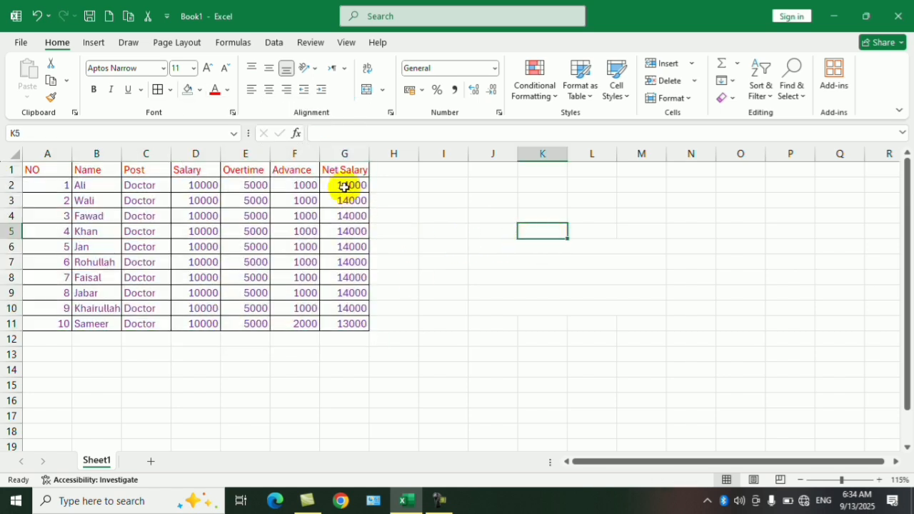
Start a Greater Than conditional formatting rule with a threshold of 10000 for the net salaries in G2:G11
{"action": "left_click_drag", "start_coordinate": [350, 186], "coordinate": [342, 317]}
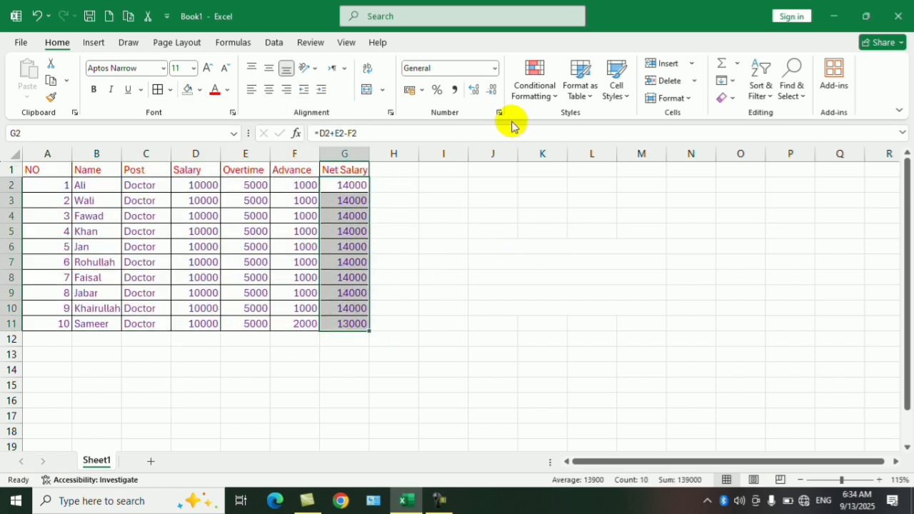
{"action": "left_click", "coordinate": [535, 84]}
{"action": "mouse_move", "coordinate": [588, 122]}
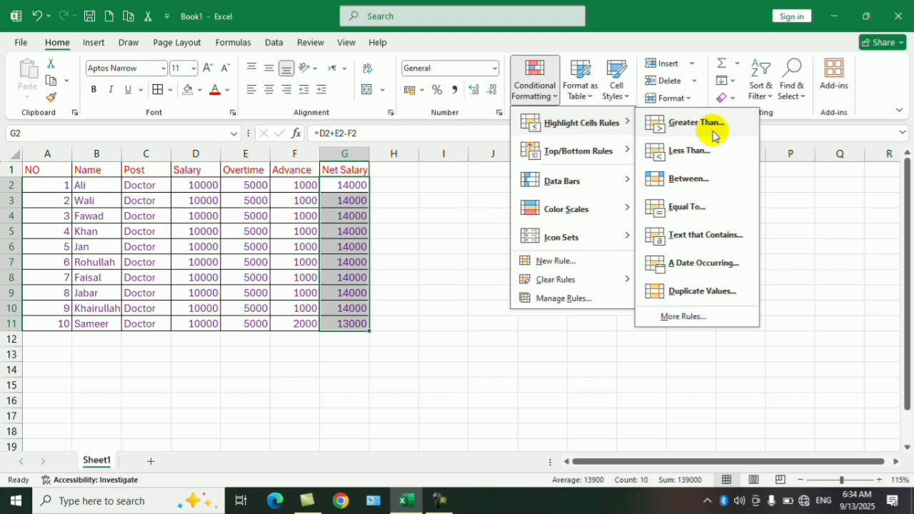
{"action": "left_click", "coordinate": [713, 135]}
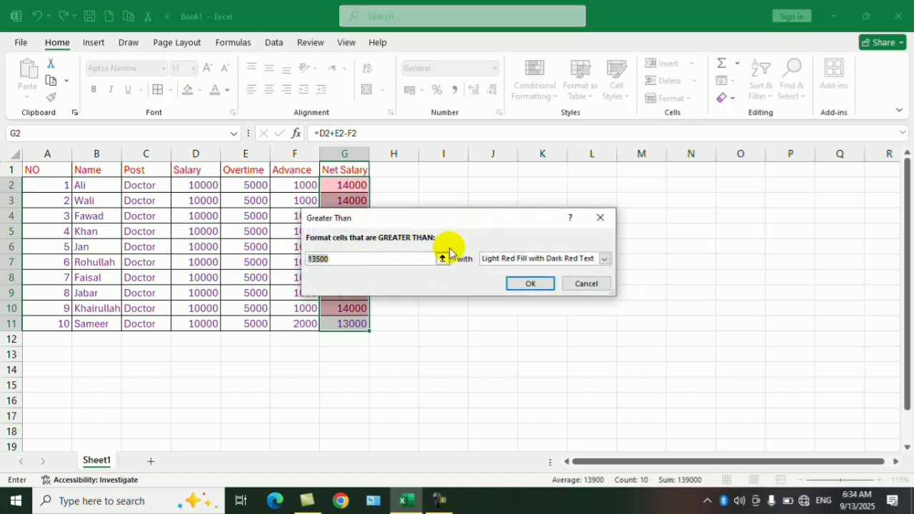
{"action": "left_click_drag", "start_coordinate": [521, 218], "coordinate": [721, 178]}
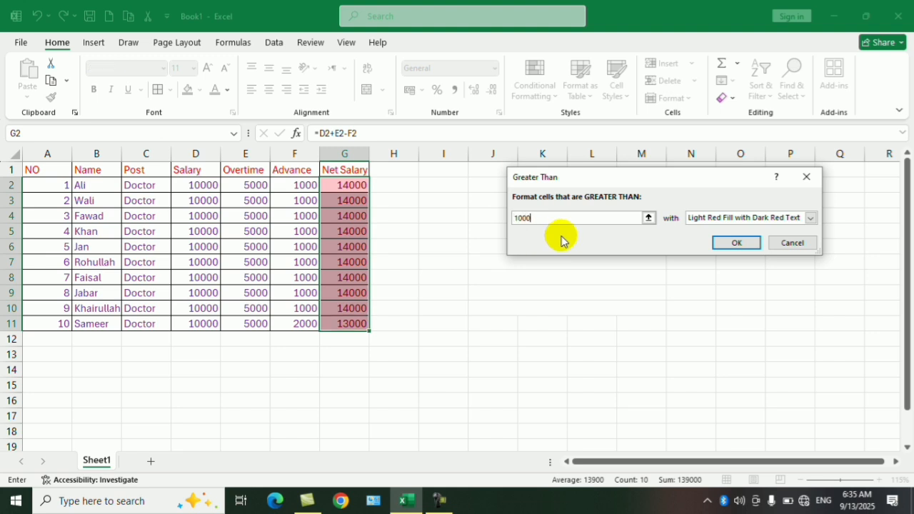
{"action": "type", "text": "10000"}
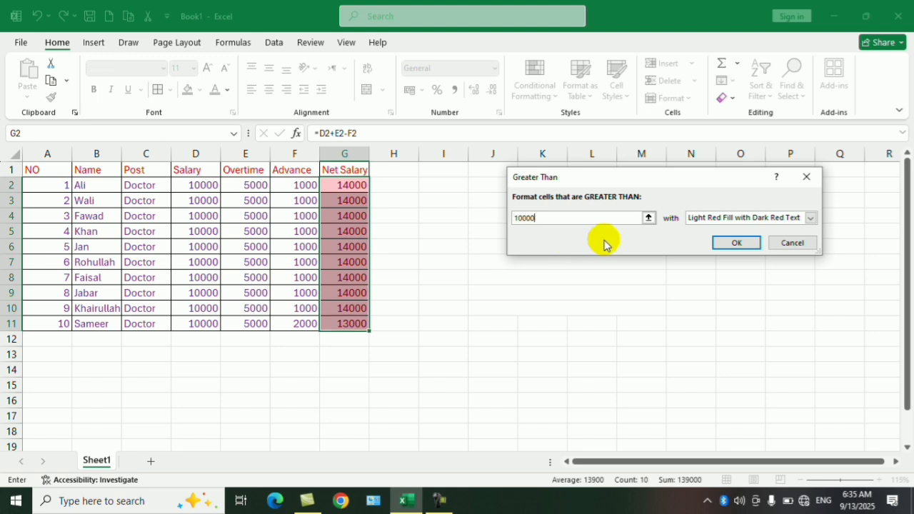
Give the Greater Than rule a custom format with bold black text and apply it
{"action": "left_click", "coordinate": [812, 219]}
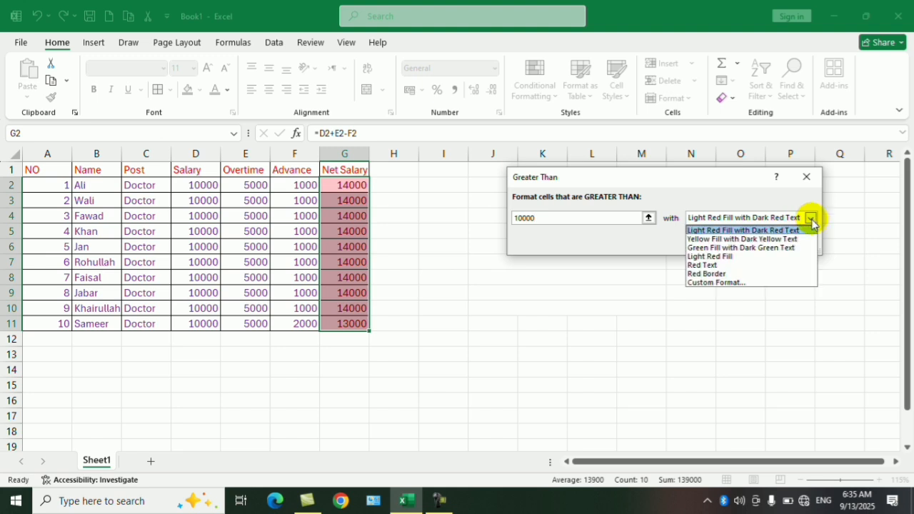
{"action": "left_click", "coordinate": [718, 283]}
{"action": "left_click_drag", "start_coordinate": [519, 67], "coordinate": [721, 67]}
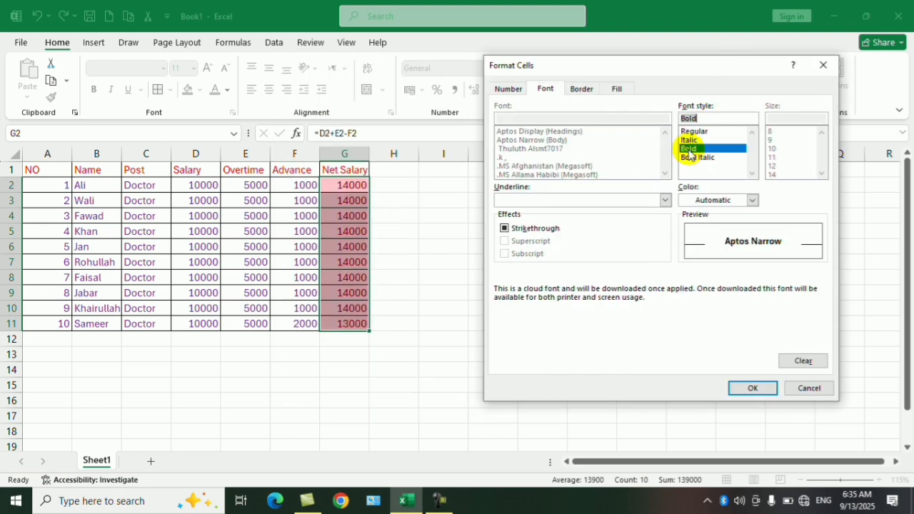
{"action": "left_click", "coordinate": [753, 200]}
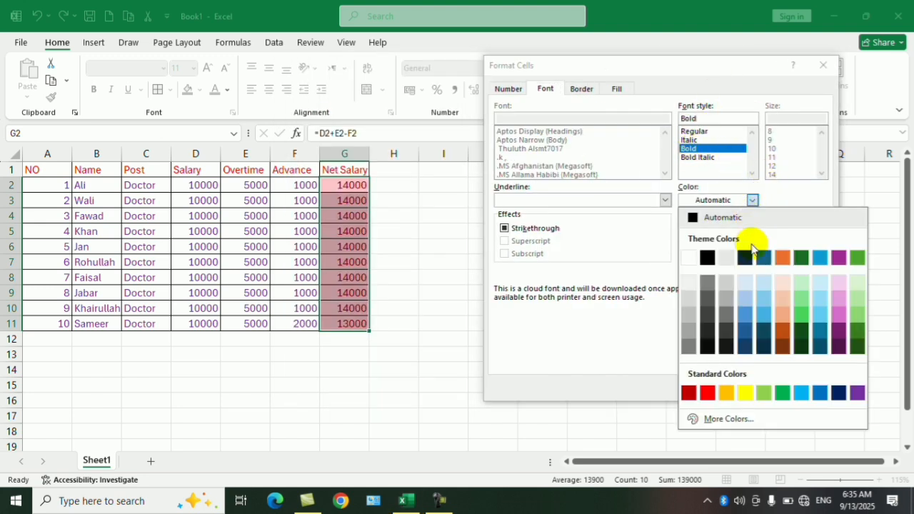
{"action": "left_click", "coordinate": [712, 262]}
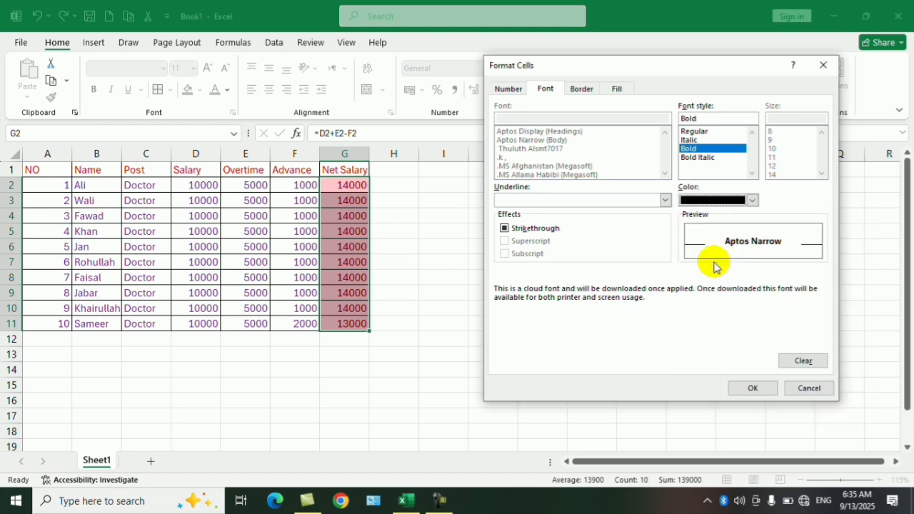
{"action": "left_click", "coordinate": [754, 388]}
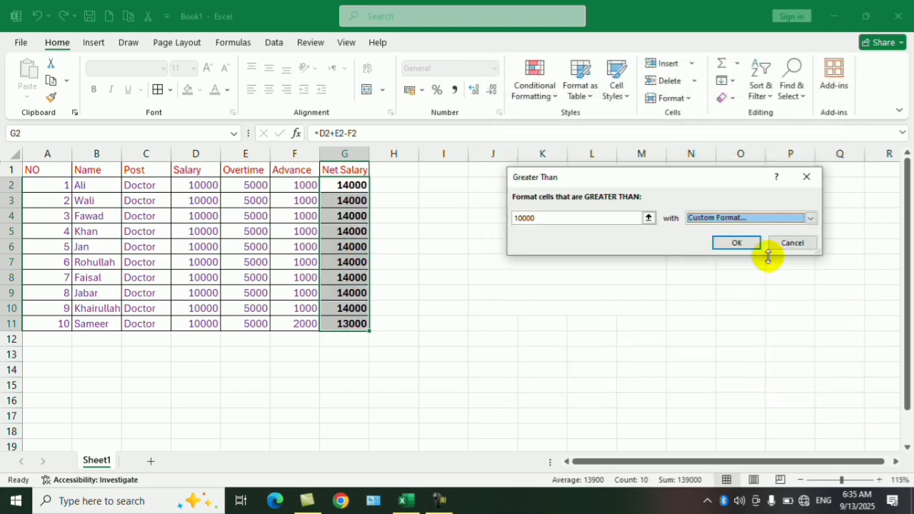
{"action": "left_click", "coordinate": [716, 246]}
{"action": "left_click_drag", "start_coordinate": [539, 319], "coordinate": [524, 303]}
{"action": "left_click", "coordinate": [519, 258]}
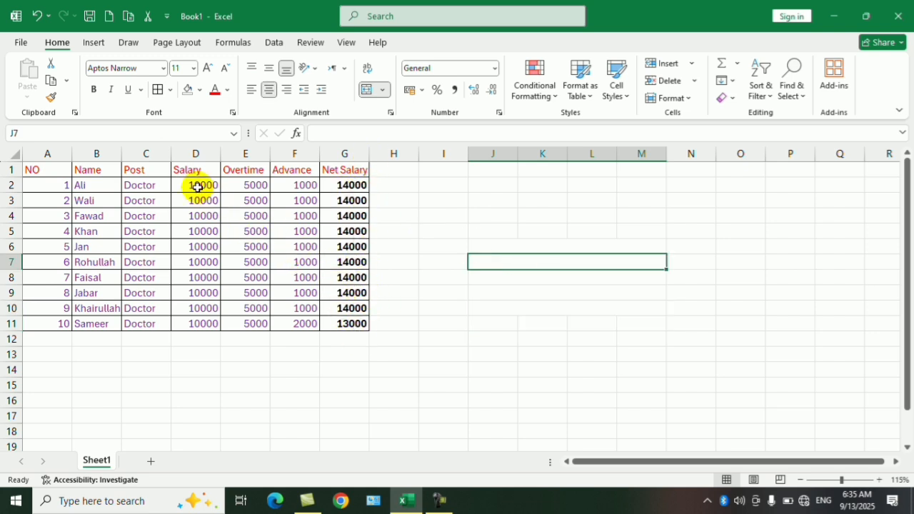
Fill all ten Salary cells, D2:D11, with 5000 at once
{"action": "left_click_drag", "start_coordinate": [198, 187], "coordinate": [198, 317]}
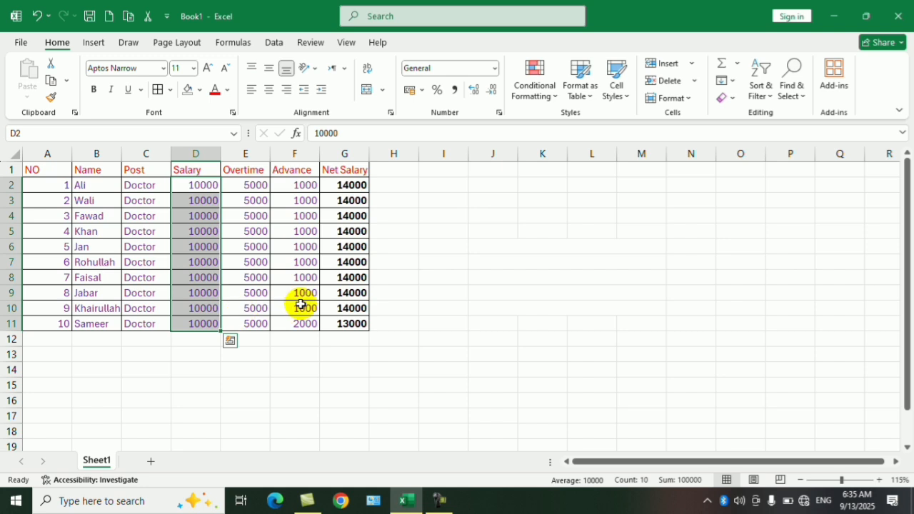
{"action": "type", "text": "500"}
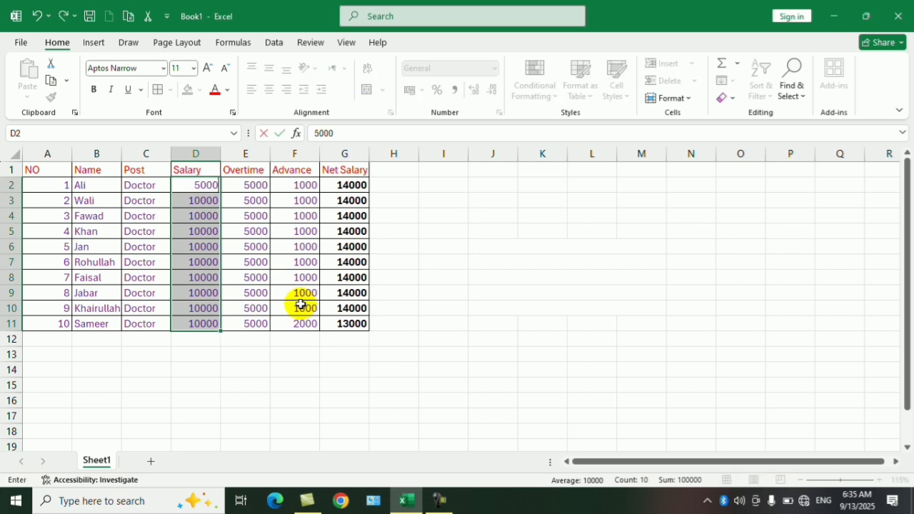
{"action": "type", "text": "0"}
{"action": "key", "text": "ctrl+Return"}
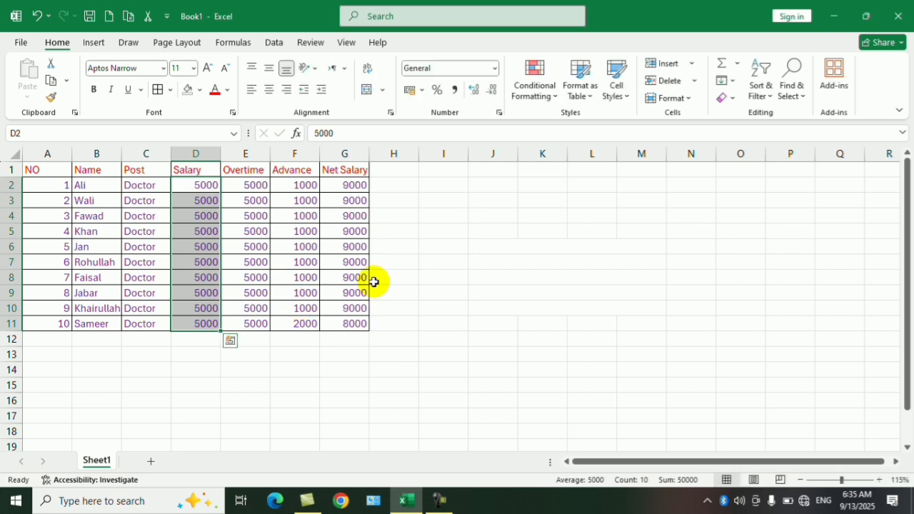
{"action": "left_click", "coordinate": [472, 243]}
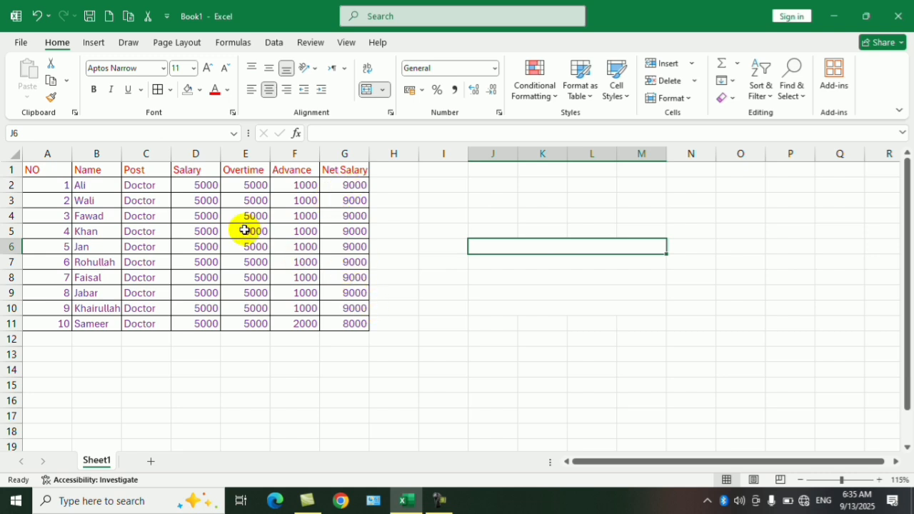
Change the first employee's salary in D2 to 6000
{"action": "left_click", "coordinate": [207, 185]}
{"action": "type", "text": "6"}
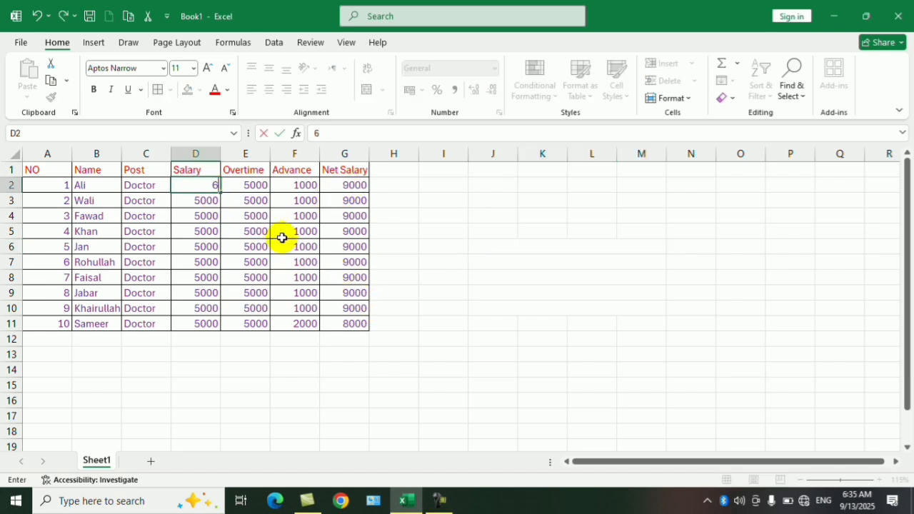
{"action": "left_click", "coordinate": [449, 231]}
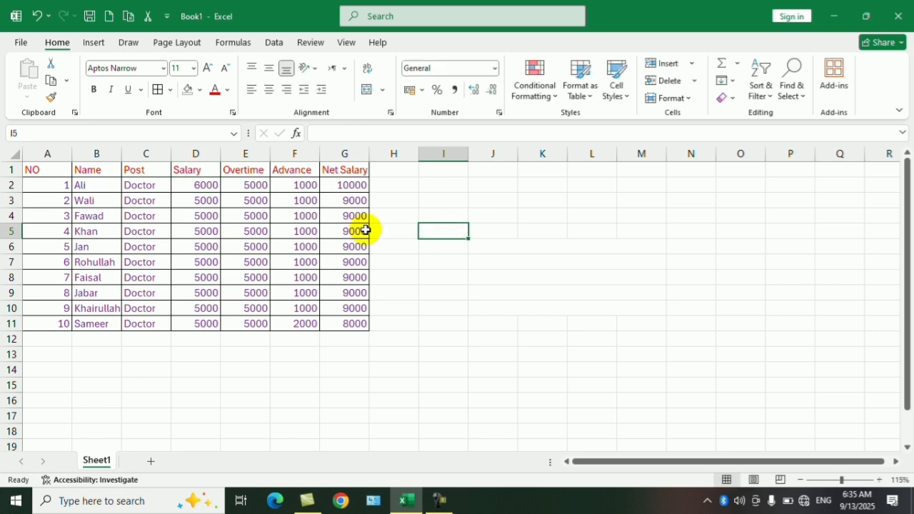
Set the first employee's salary in D2 to 8000
{"action": "left_click", "coordinate": [212, 187]}
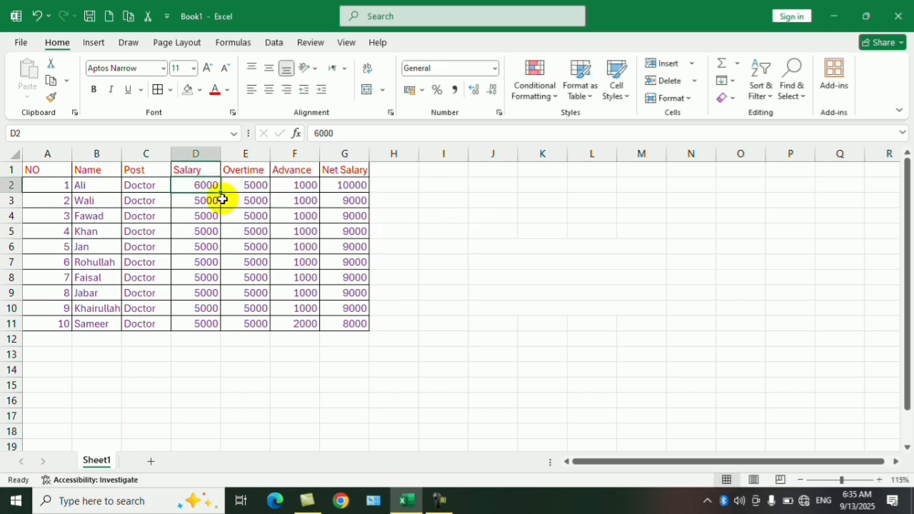
{"action": "type", "text": "8000"}
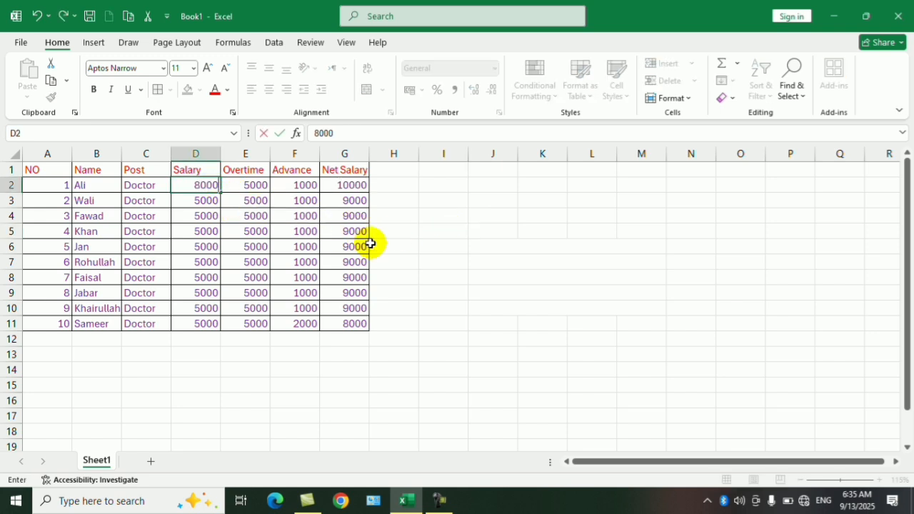
{"action": "left_click", "coordinate": [441, 259]}
{"action": "left_click", "coordinate": [438, 214]}
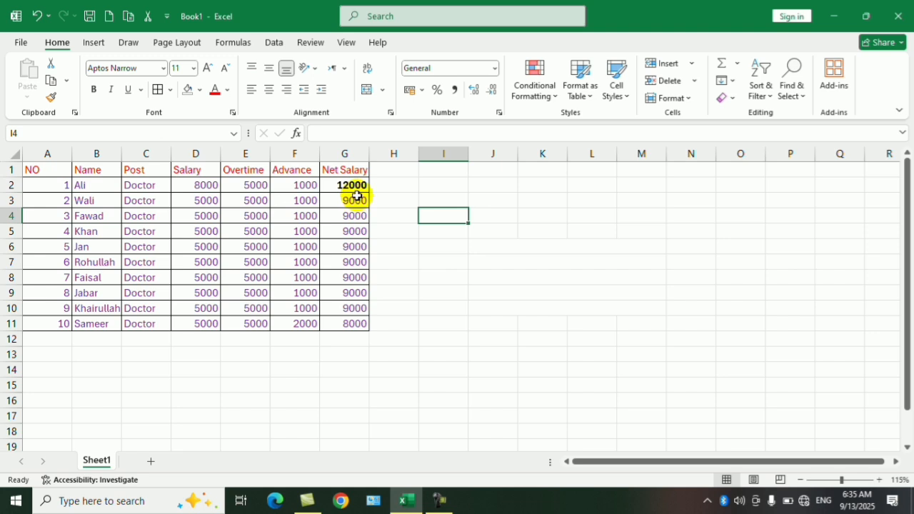
Set the font colour of the employee records in A2:G11 to black
{"action": "left_click_drag", "start_coordinate": [352, 188], "coordinate": [46, 323]}
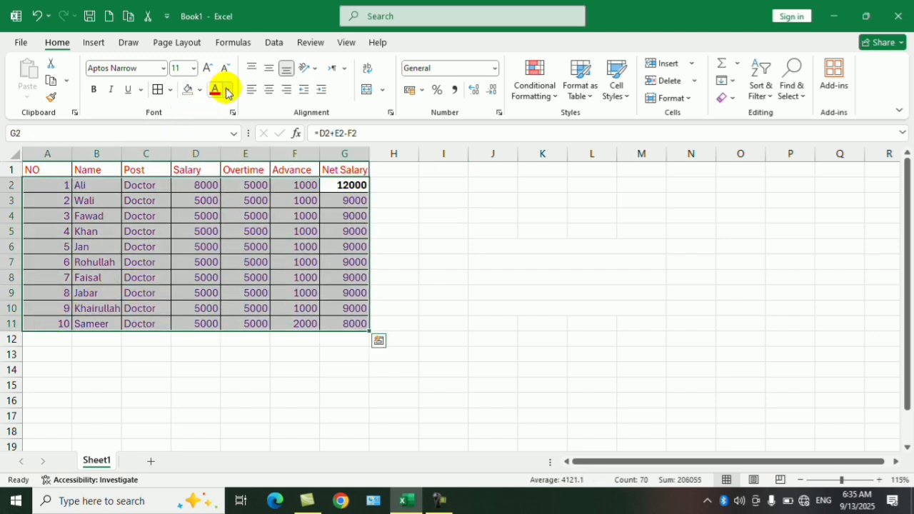
{"action": "left_click", "coordinate": [227, 92]}
{"action": "left_click", "coordinate": [221, 136]}
{"action": "left_click", "coordinate": [380, 228]}
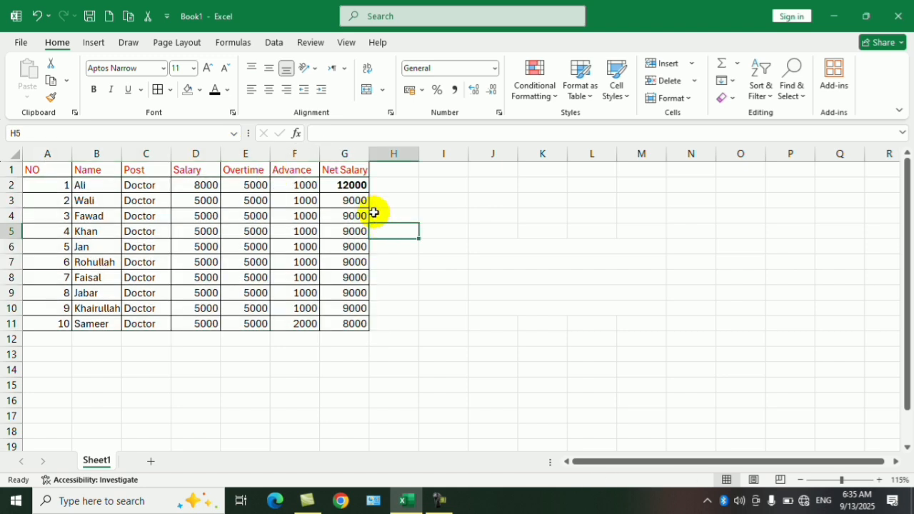
Clear the conditional formatting rules from the entire sheet
{"action": "left_click_drag", "start_coordinate": [341, 187], "coordinate": [343, 325]}
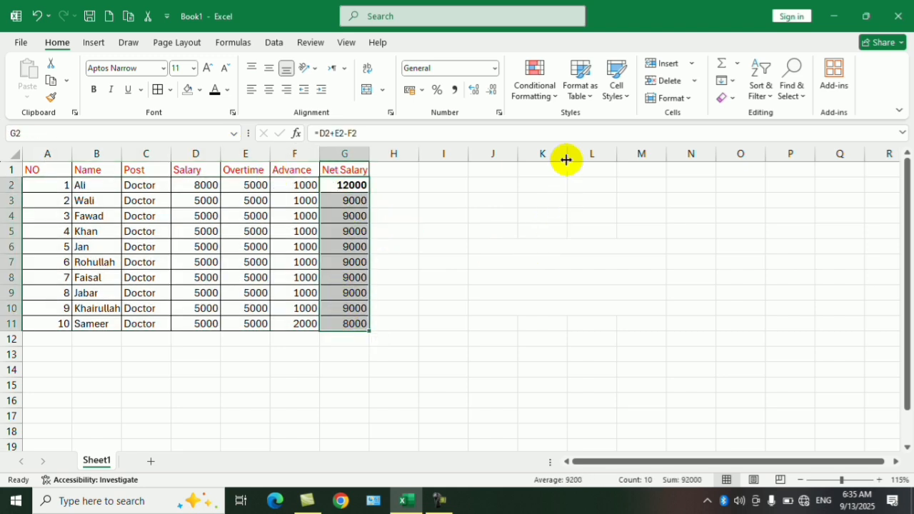
{"action": "left_click", "coordinate": [554, 94]}
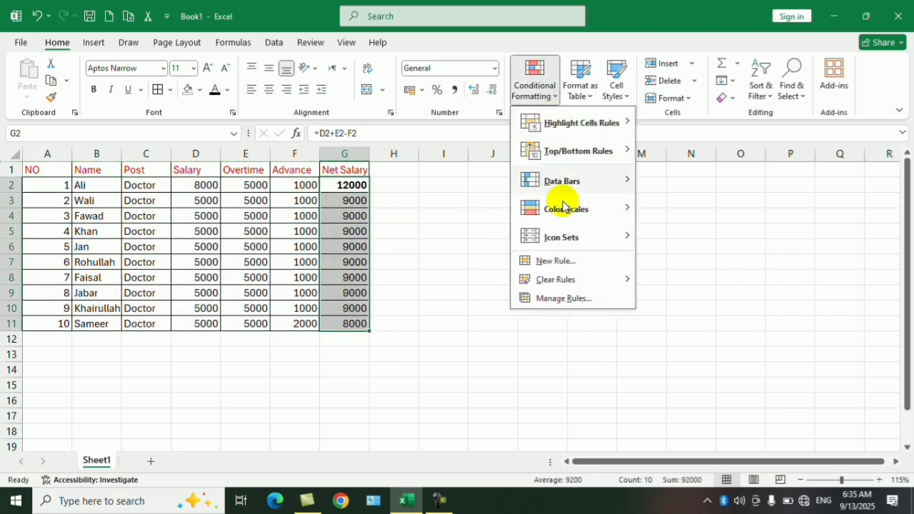
{"action": "mouse_move", "coordinate": [591, 280]}
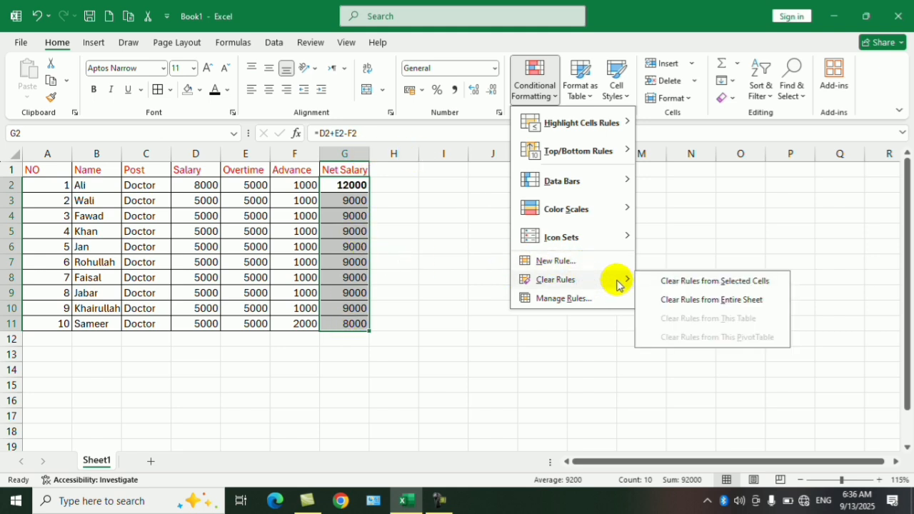
{"action": "left_click", "coordinate": [684, 300]}
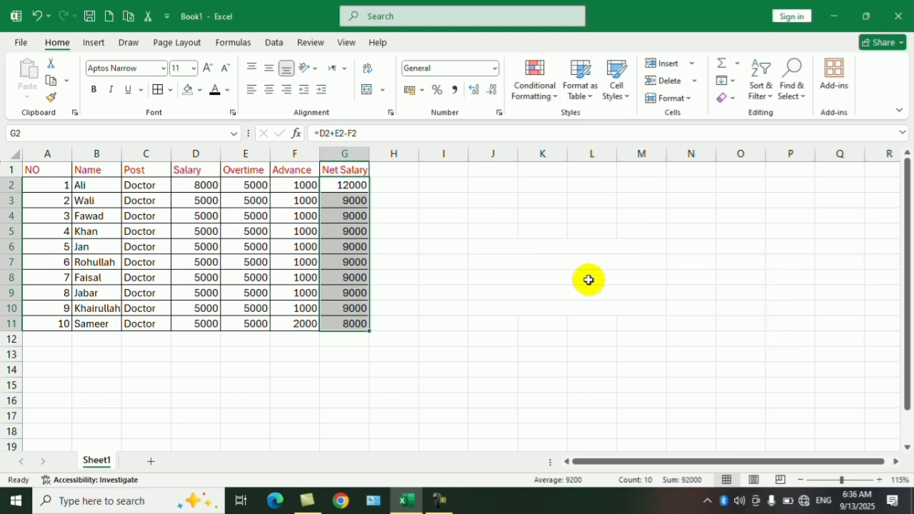
{"action": "left_click", "coordinate": [564, 246]}
Highlight net salaries in G2:G11 greater than 9000 with Light Red Fill with Dark Red Text using conditional formatting
{"action": "left_click_drag", "start_coordinate": [350, 187], "coordinate": [354, 320]}
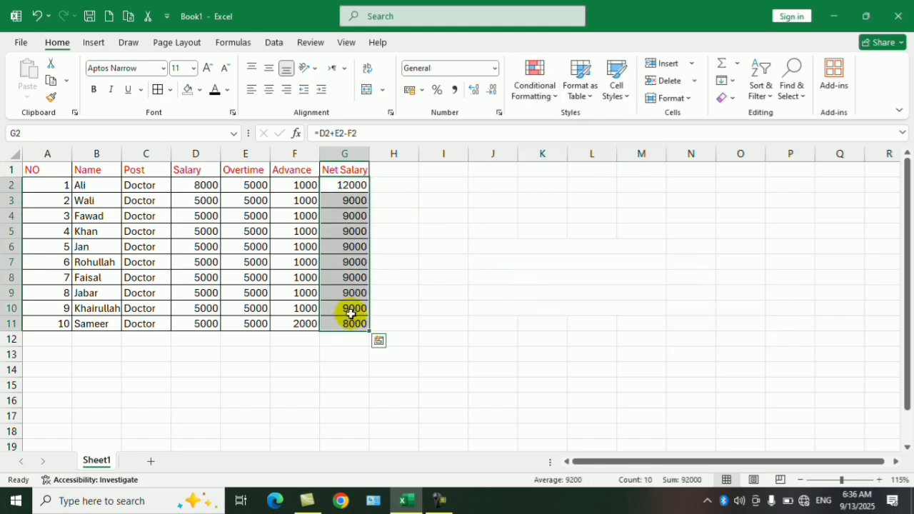
{"action": "left_click", "coordinate": [536, 91]}
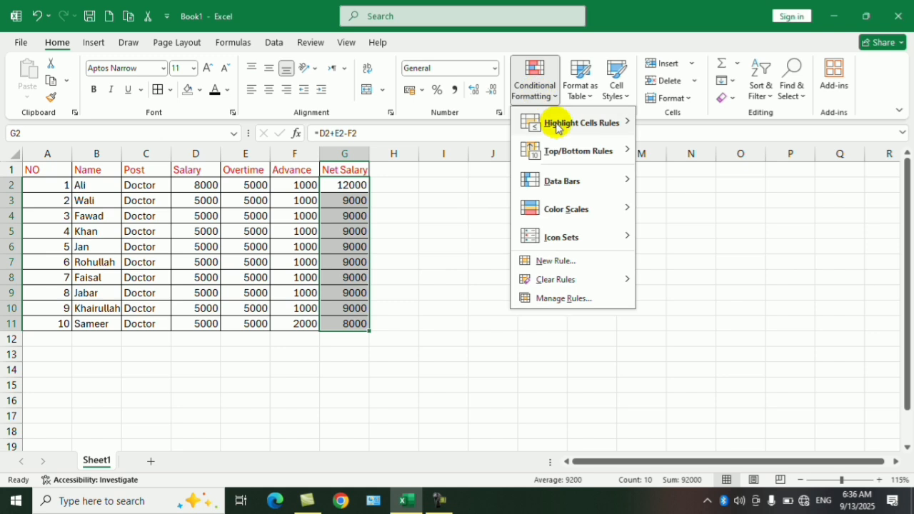
{"action": "mouse_move", "coordinate": [555, 123]}
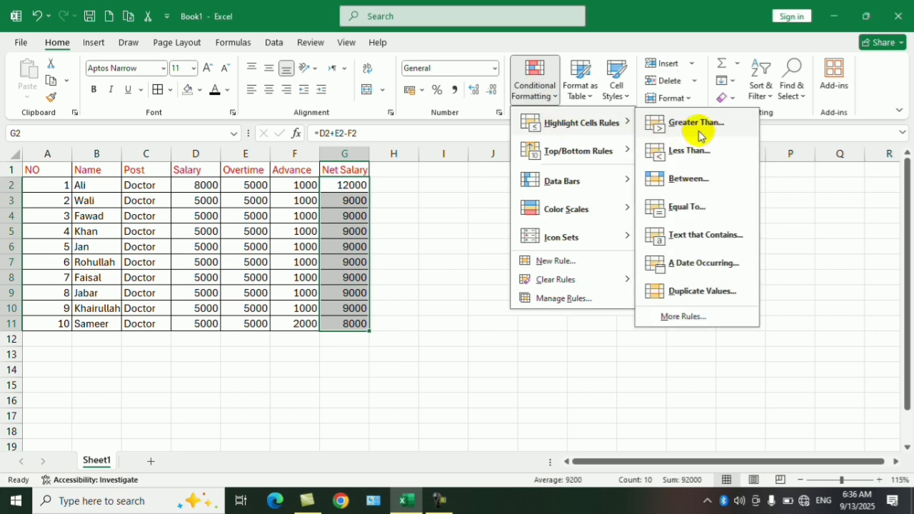
{"action": "left_click", "coordinate": [700, 131]}
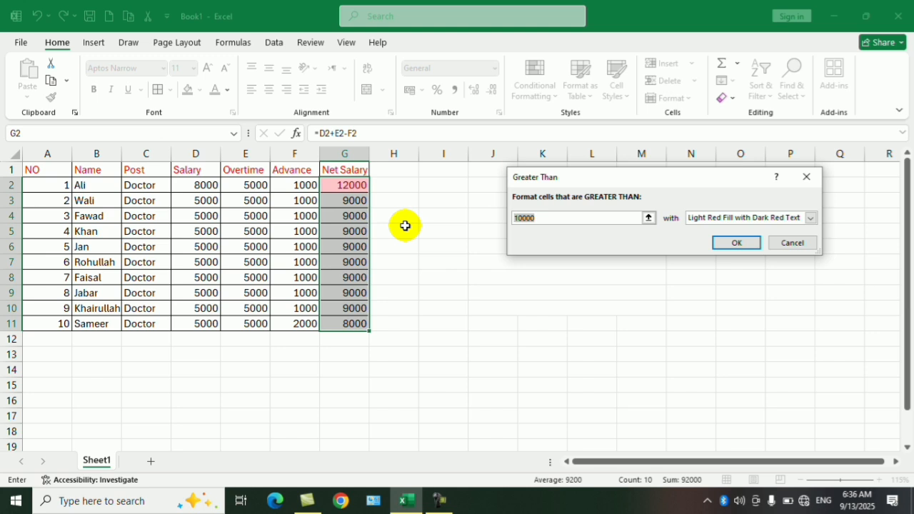
{"action": "type", "text": "9000"}
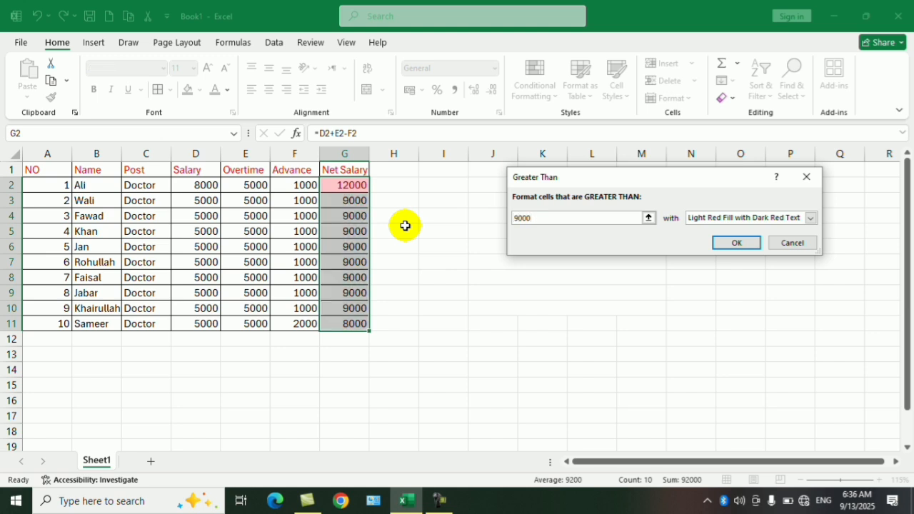
{"action": "key", "text": "Return"}
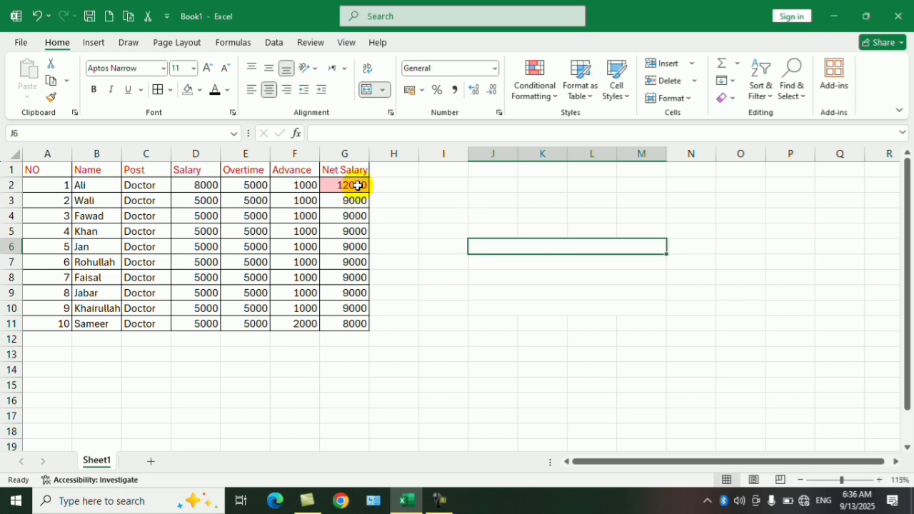
{"action": "left_click_drag", "start_coordinate": [357, 185], "coordinate": [360, 326]}
{"action": "left_click", "coordinate": [541, 96]}
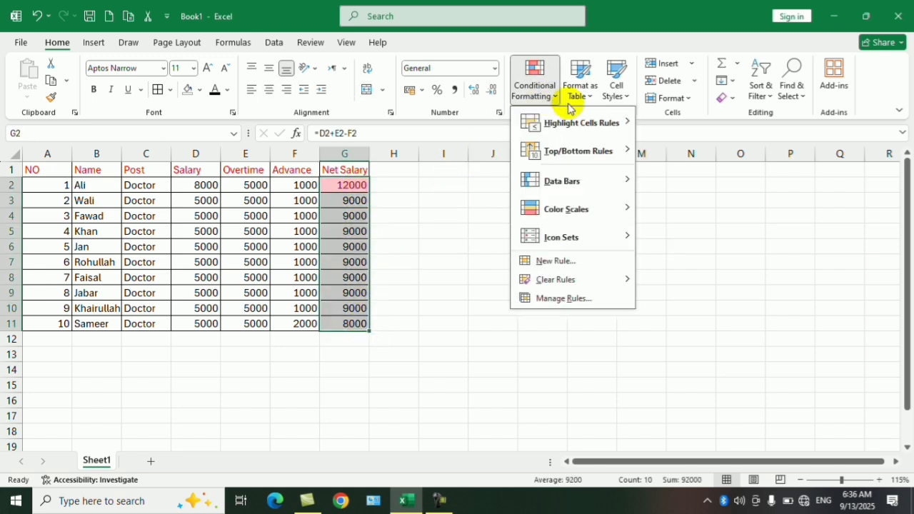
{"action": "mouse_move", "coordinate": [627, 123]}
{"action": "left_click", "coordinate": [684, 124]}
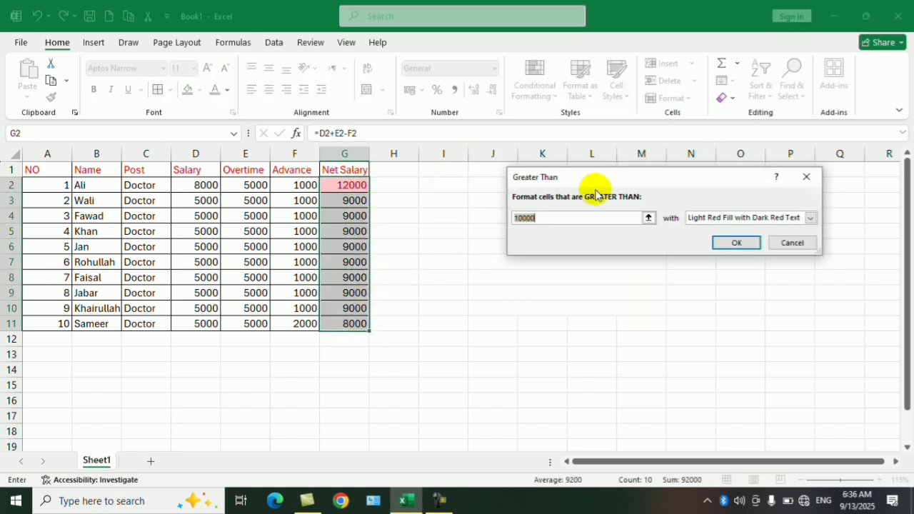
{"action": "left_click", "coordinate": [810, 218]}
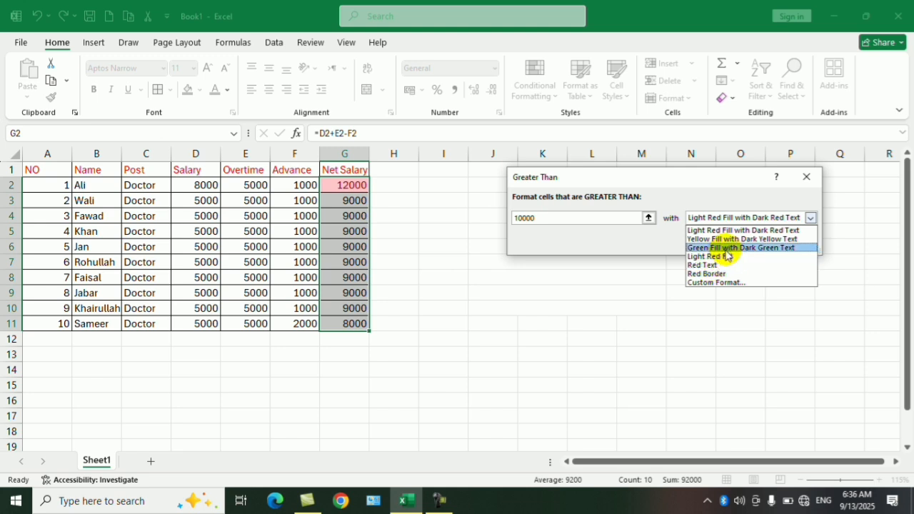
{"action": "left_click", "coordinate": [631, 237]}
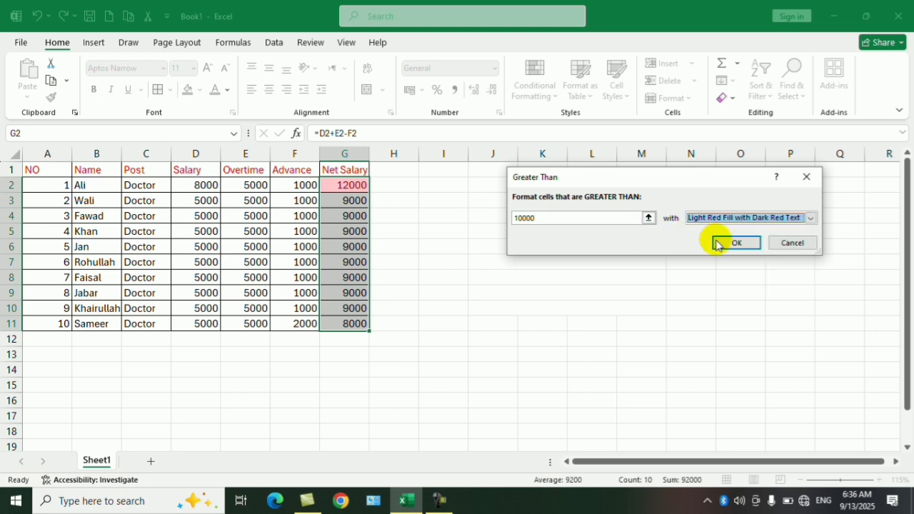
{"action": "left_click", "coordinate": [792, 244]}
{"action": "left_click_drag", "start_coordinate": [661, 263], "coordinate": [493, 262]}
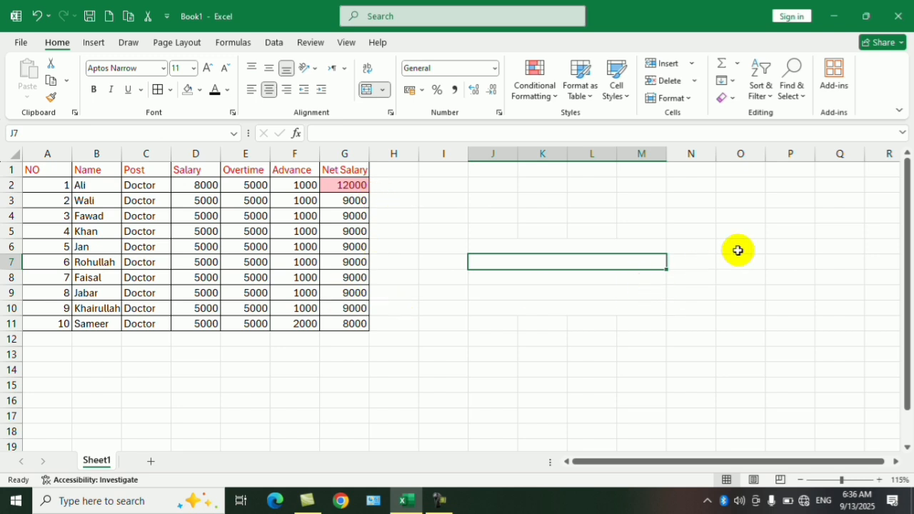
{"action": "left_click", "coordinate": [737, 227]}
{"action": "left_click_drag", "start_coordinate": [691, 185], "coordinate": [707, 363]}
{"action": "left_click", "coordinate": [510, 322]}
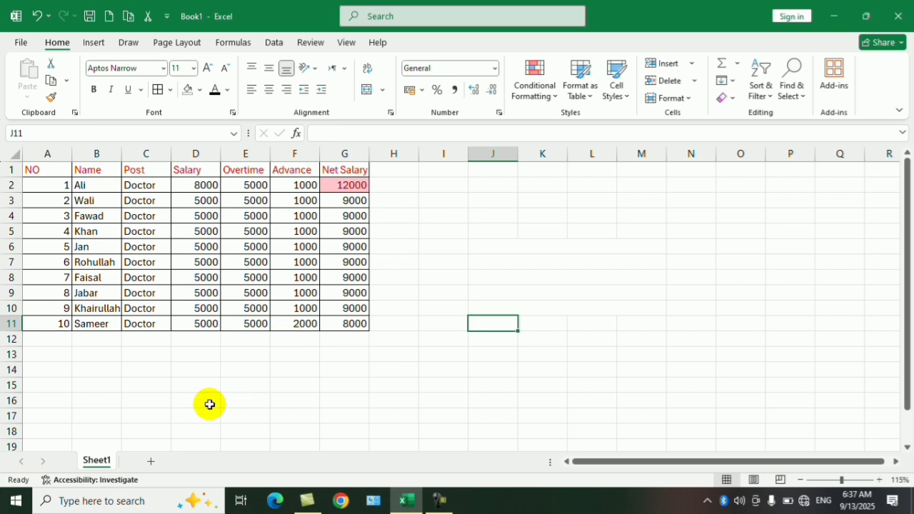
{"action": "scroll", "coordinate": [207, 362], "scroll_direction": "down", "scroll_amount": 1}
{"action": "scroll", "coordinate": [486, 329], "scroll_direction": "up", "scroll_amount": 1}
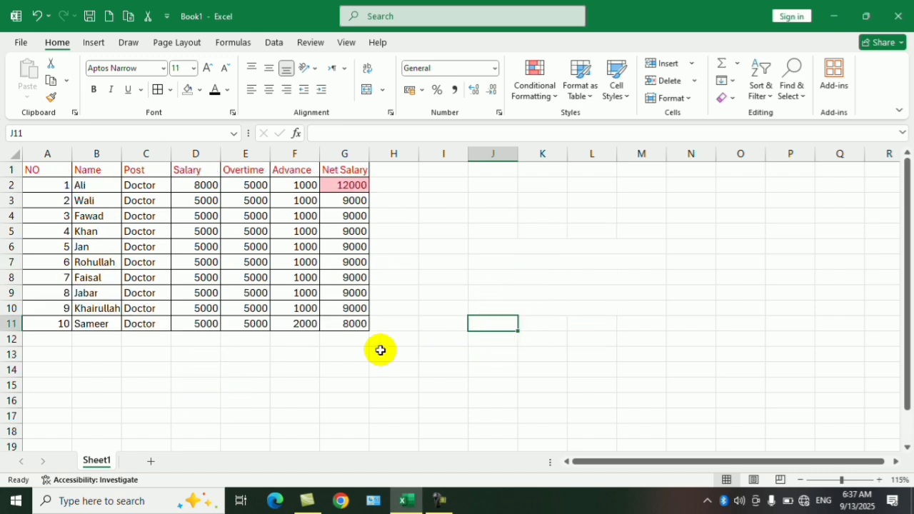
Add a new worksheet and enter the headings No, Name and Marks in A1:C1
{"action": "left_click", "coordinate": [151, 463]}
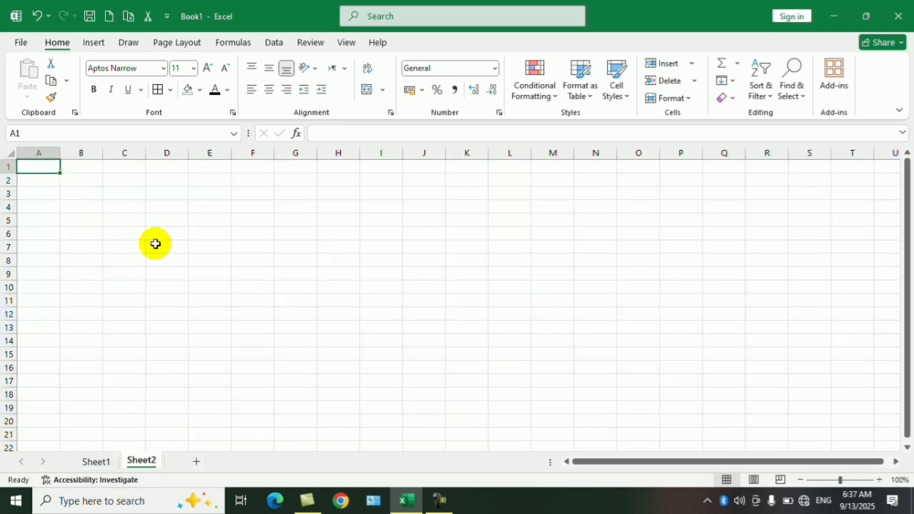
{"action": "type", "text": "No"}
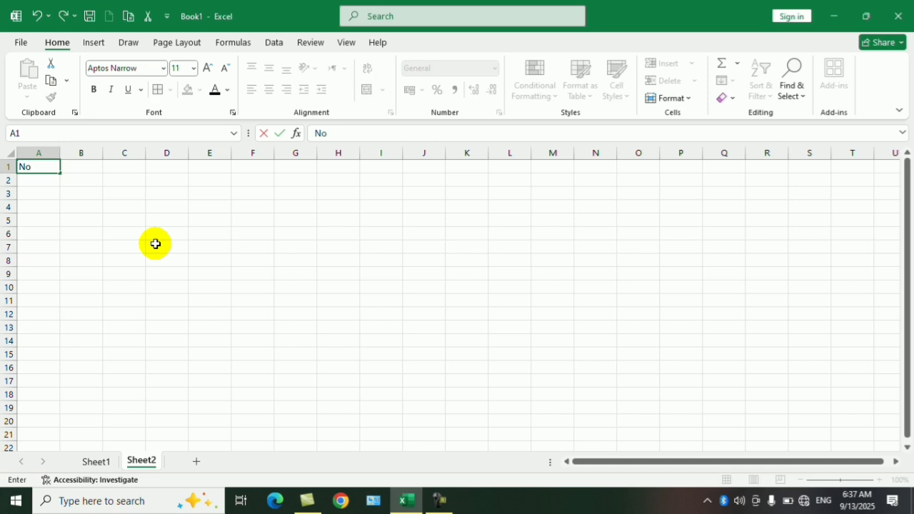
{"action": "key", "text": "Tab"}
{"action": "type", "text": "N"}
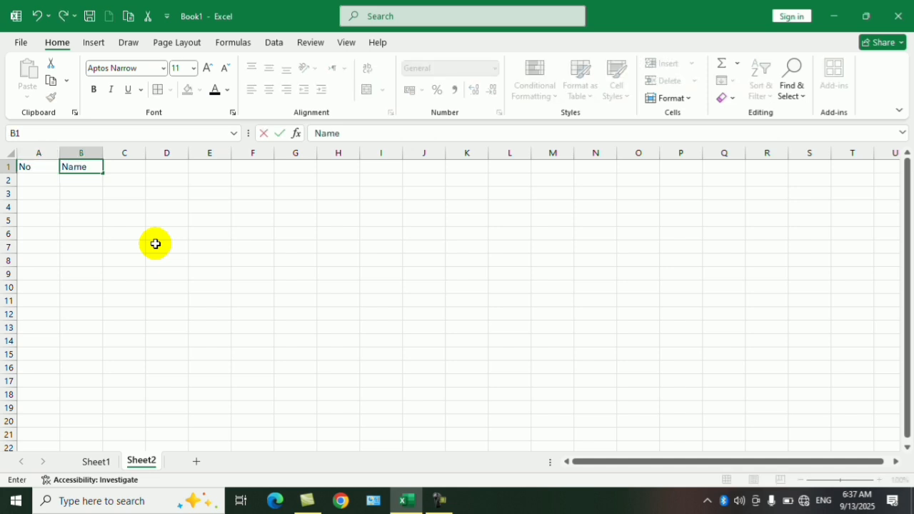
{"action": "key", "text": "Tab"}
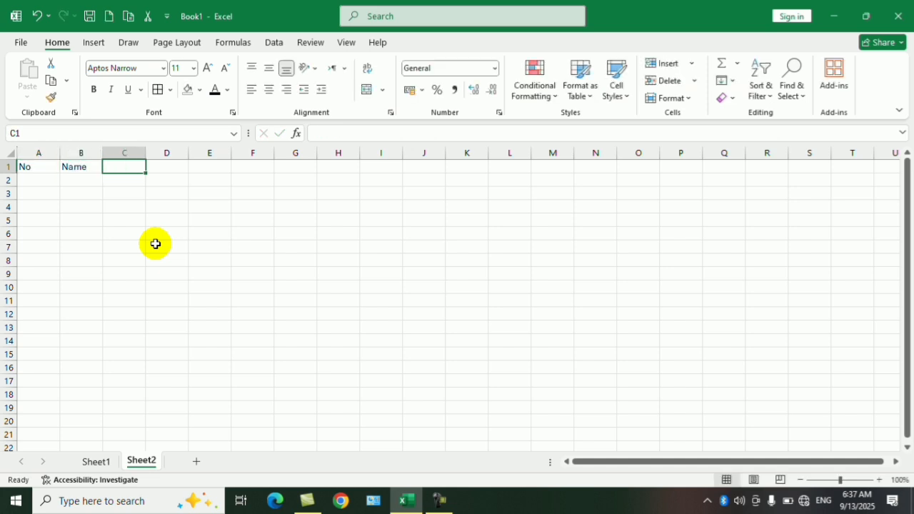
{"action": "type", "text": "M"}
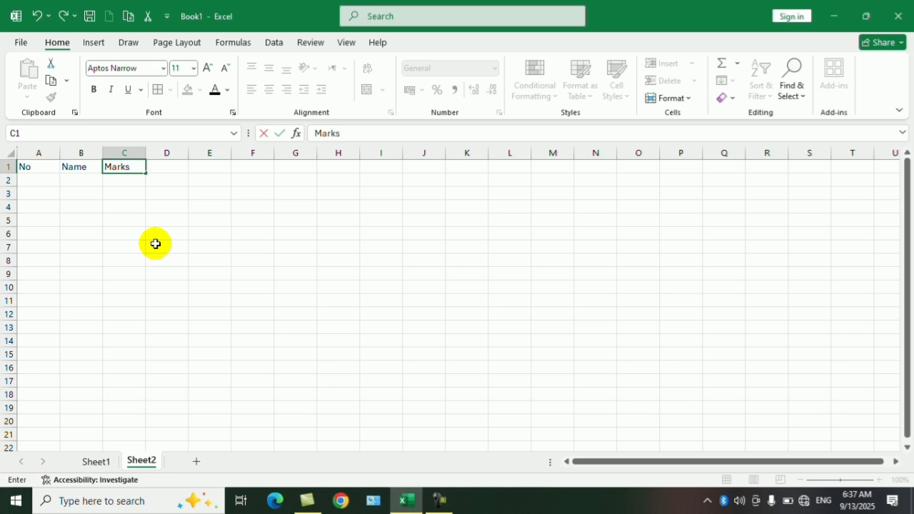
{"action": "type", "text": "arks"}
{"action": "key", "text": "Return"}
Enter 1 in A2 as the first record number
{"action": "left_click", "coordinate": [32, 182]}
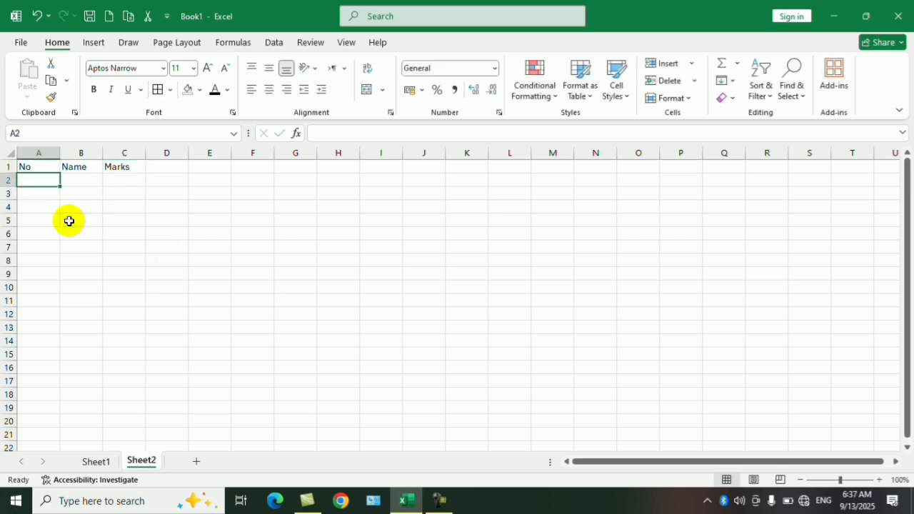
{"action": "type", "text": "1"}
{"action": "left_click", "coordinate": [107, 246]}
{"action": "left_click", "coordinate": [52, 182]}
{"action": "left_click_drag", "start_coordinate": [60, 186], "coordinate": [50, 397]}
{"action": "left_click", "coordinate": [83, 184]}
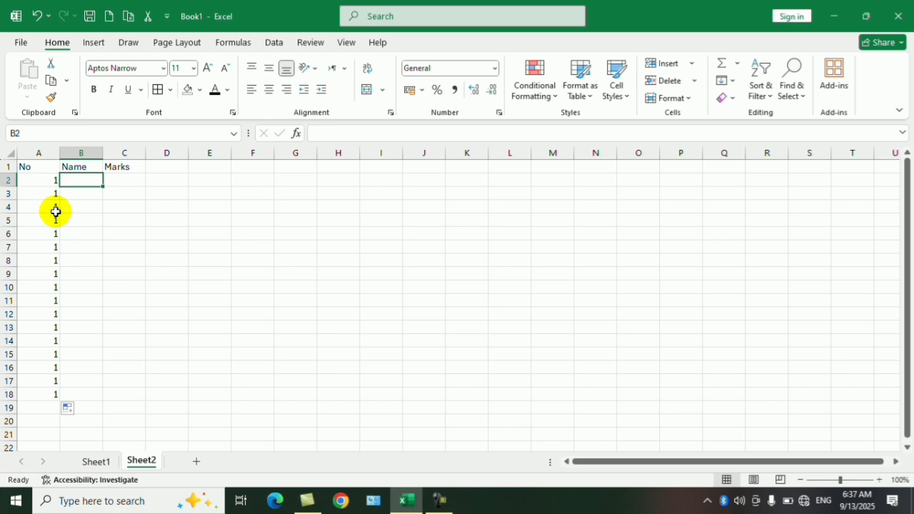
{"action": "key", "text": "ctrl+z"}
Fill A2:A15 with the number series 1 to 14, starting from A2
{"action": "left_click_drag", "start_coordinate": [62, 188], "coordinate": [58, 357]}
{"action": "left_click", "coordinate": [86, 185]}
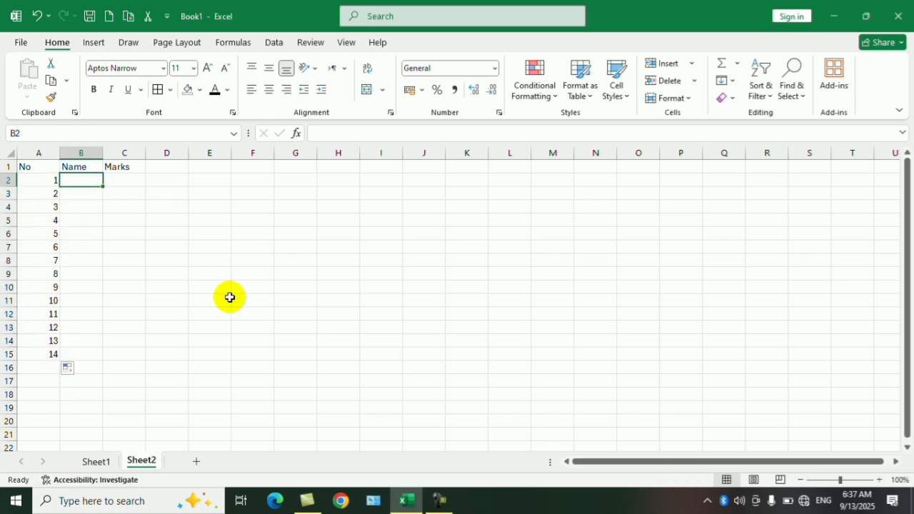
{"action": "left_click", "coordinate": [406, 500]}
{"action": "left_click", "coordinate": [390, 477]}
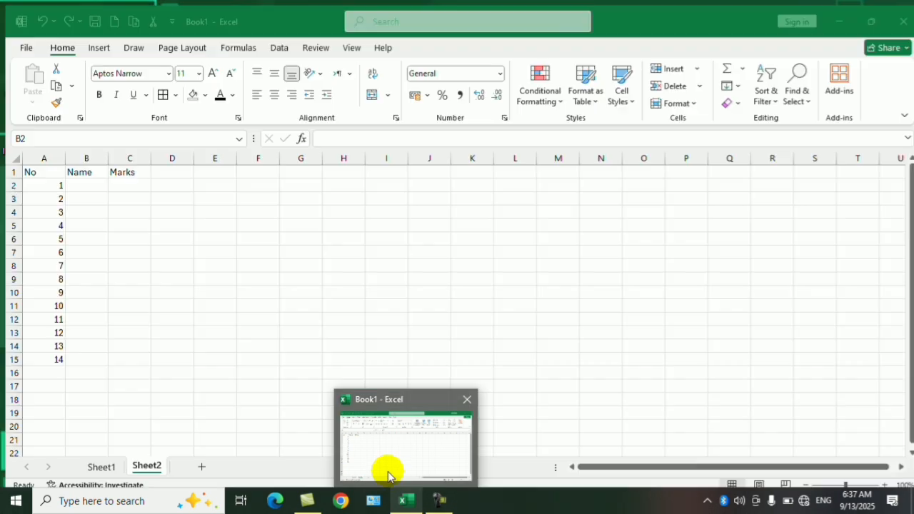
{"action": "left_click", "coordinate": [351, 452]}
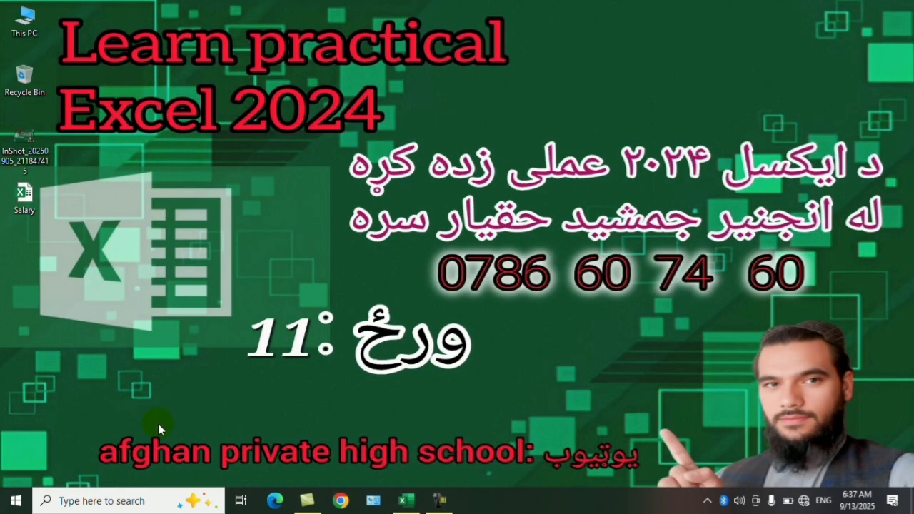
{"action": "left_click", "coordinate": [404, 500]}
Copy the ten employee names from B2:B11 of Sheet1 to the Name column of Sheet2, starting at B2
{"action": "left_click", "coordinate": [104, 463]}
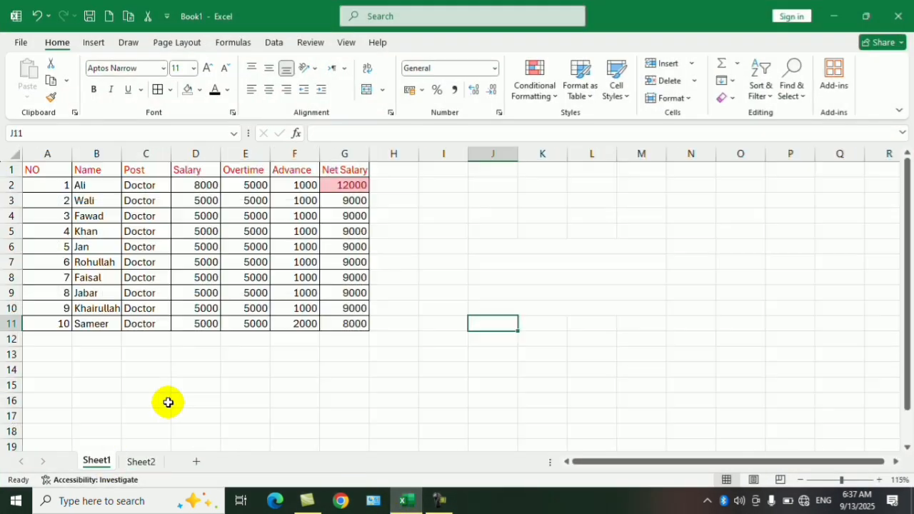
{"action": "left_click_drag", "start_coordinate": [96, 182], "coordinate": [105, 318]}
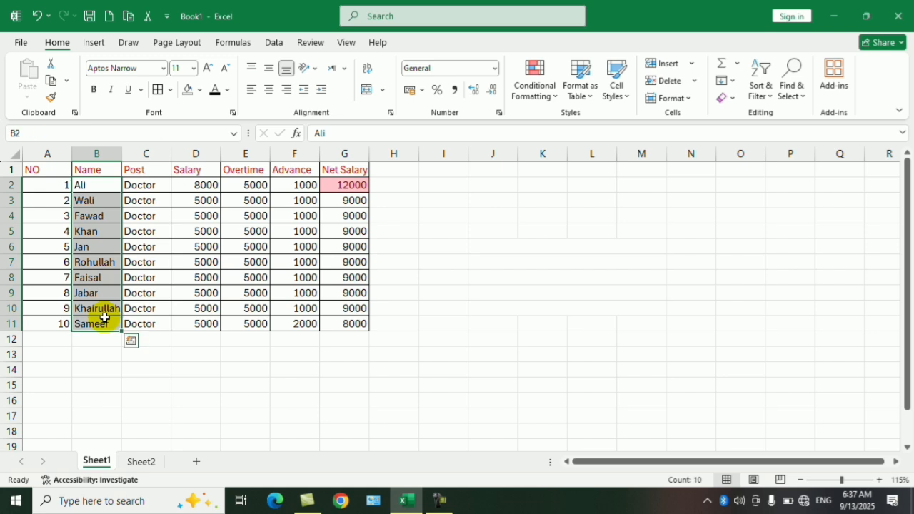
{"action": "key", "text": "ctrl+c"}
{"action": "left_click", "coordinate": [143, 463]}
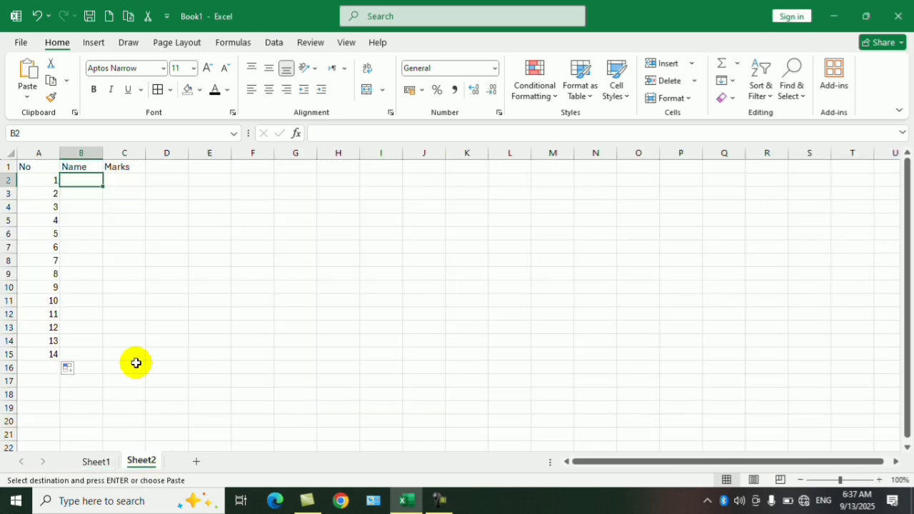
{"action": "key", "text": "ctrl+v"}
{"action": "left_click", "coordinate": [153, 222]}
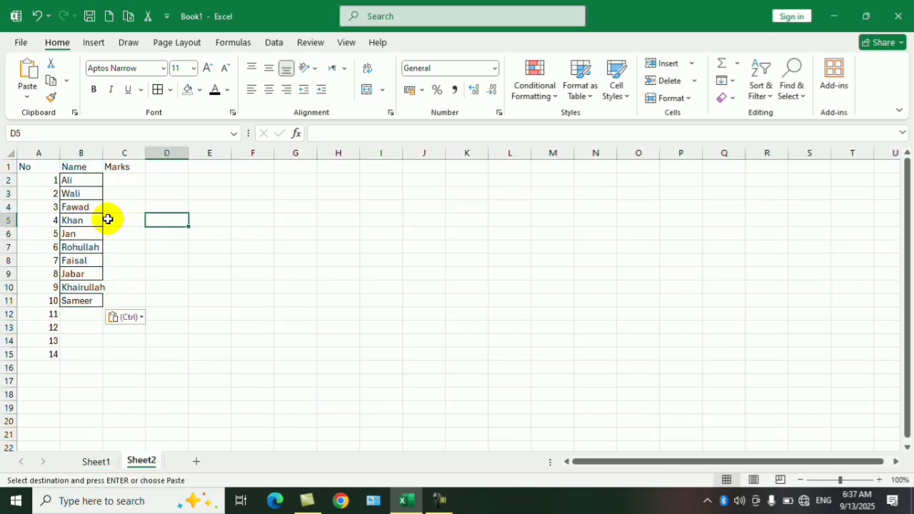
Apply all borders to the record range A2:C15 on Sheet2
{"action": "left_click_drag", "start_coordinate": [58, 182], "coordinate": [133, 355]}
{"action": "left_click", "coordinate": [158, 89]}
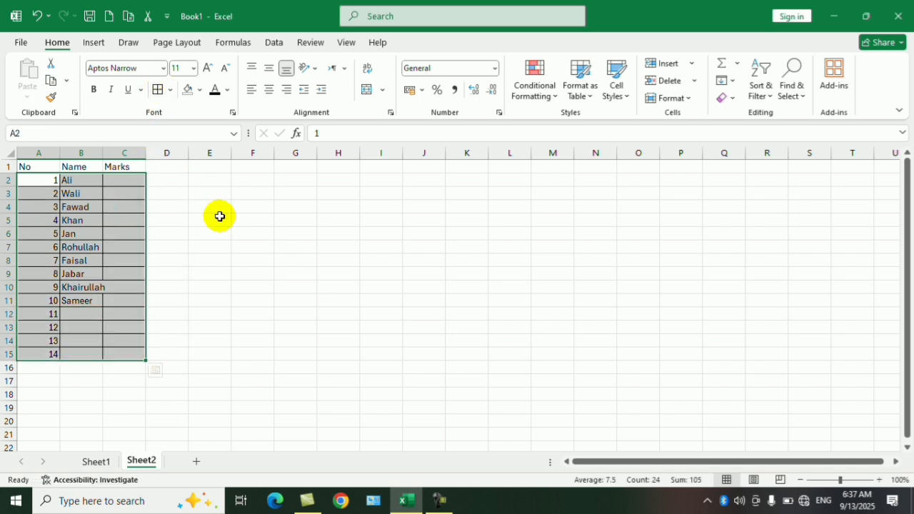
{"action": "left_click", "coordinate": [219, 218]}
Copy the three names in B6:B8 to B12:B14
{"action": "left_click_drag", "start_coordinate": [80, 234], "coordinate": [88, 257]}
{"action": "key", "text": "ctrl+c"}
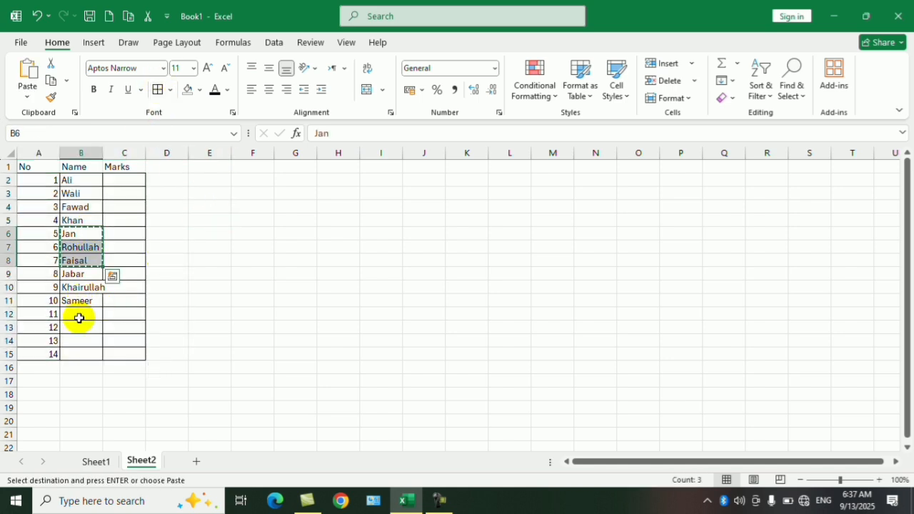
{"action": "left_click", "coordinate": [78, 314]}
{"action": "key", "text": "ctrl+v"}
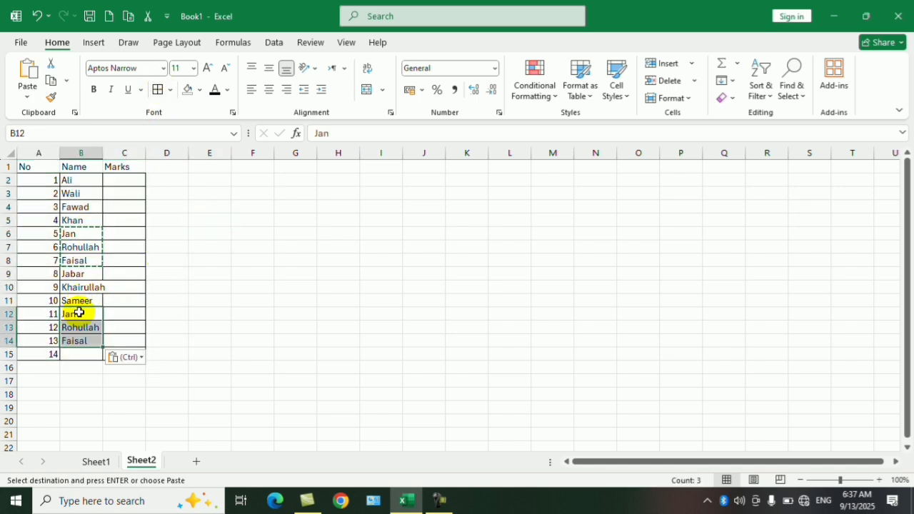
Enter the name from record 6 again in B15 as the name of record 14
{"action": "left_click", "coordinate": [83, 355]}
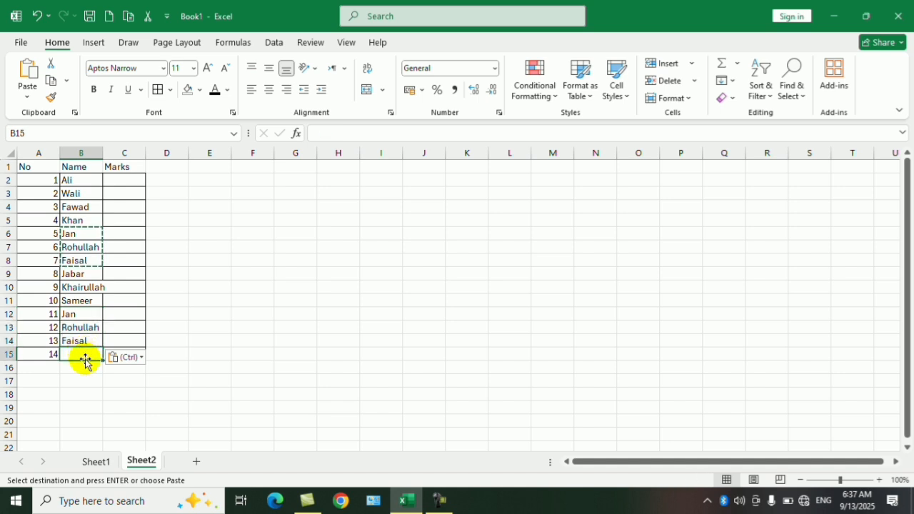
{"action": "type", "text": "T"}
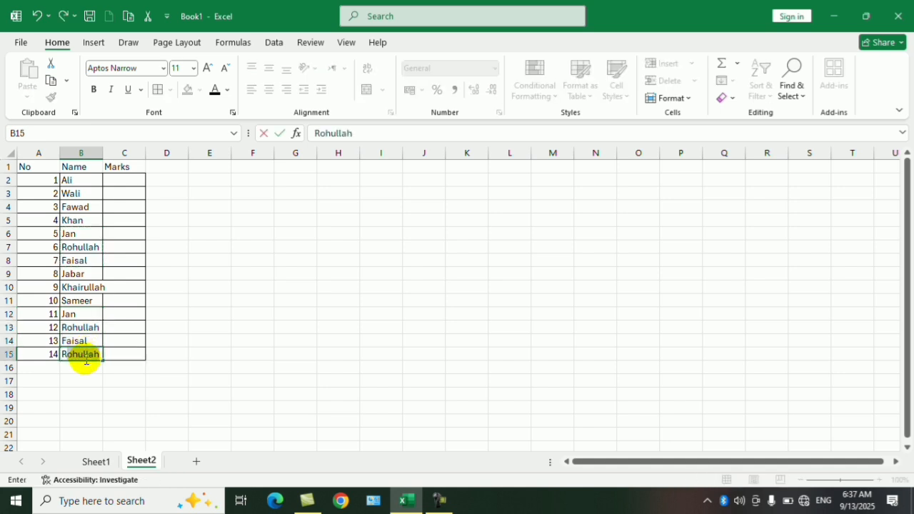
{"action": "key", "text": "Return"}
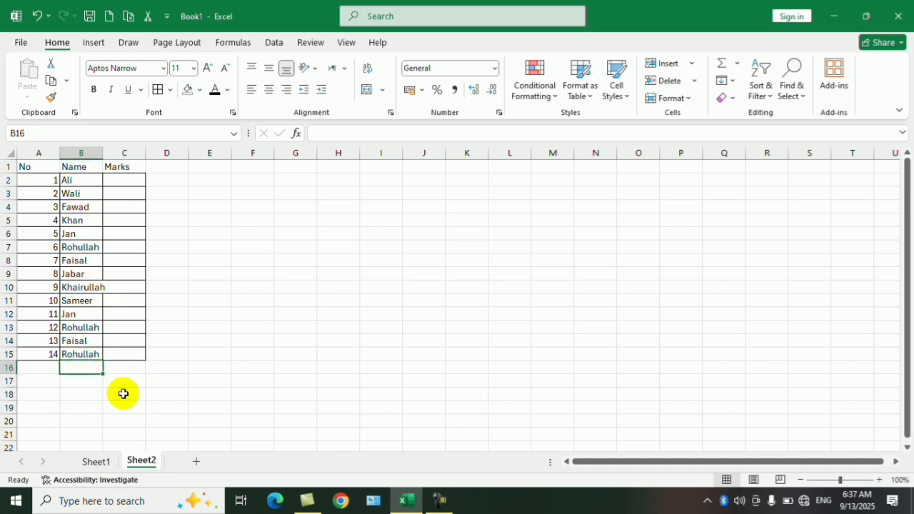
{"action": "type", "text": "F"}
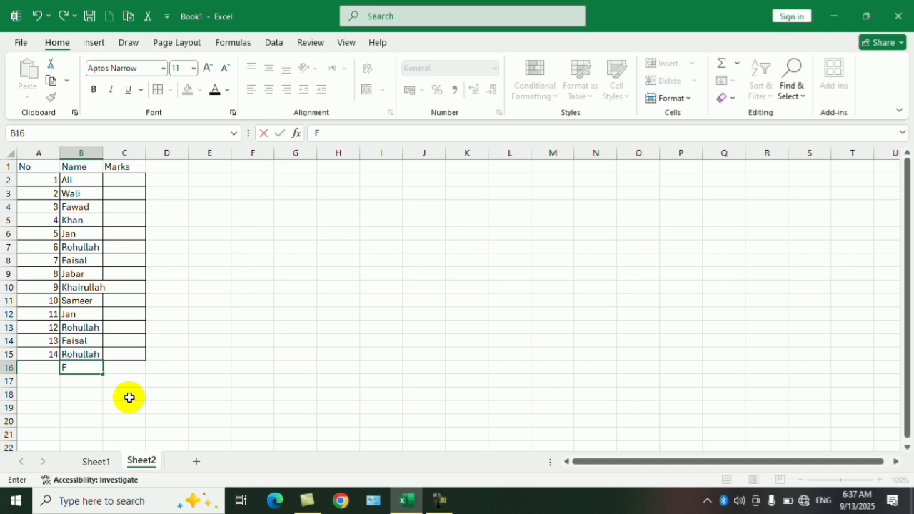
{"action": "key", "text": "Return"}
{"action": "key", "text": "Up"}
{"action": "key", "text": "Up"}
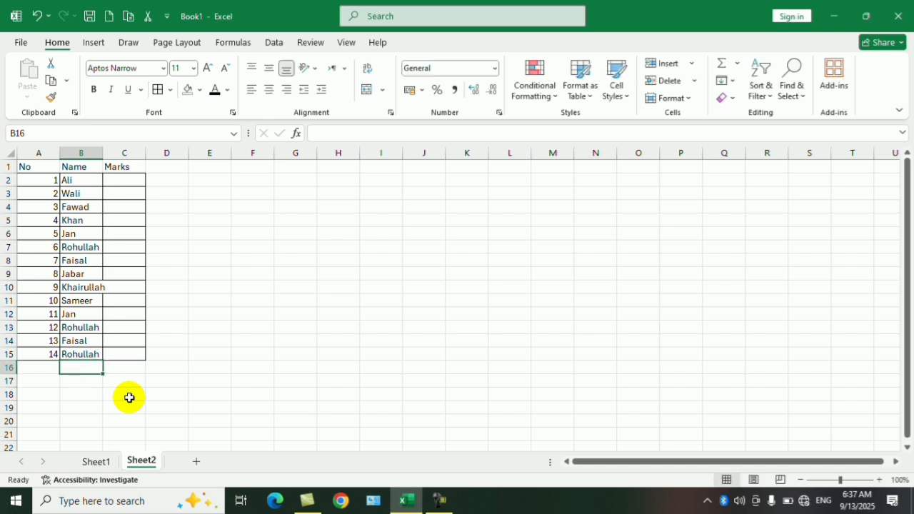
{"action": "type", "text": "F"}
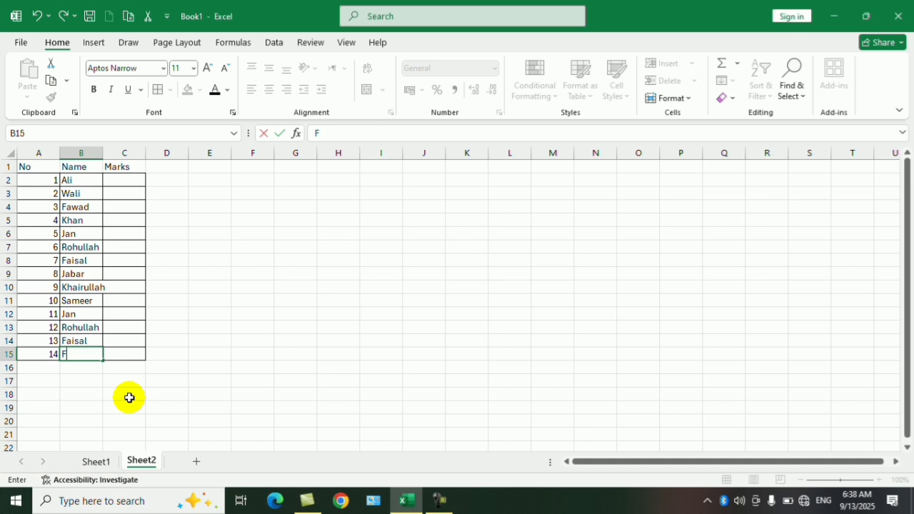
{"action": "key", "text": "Return"}
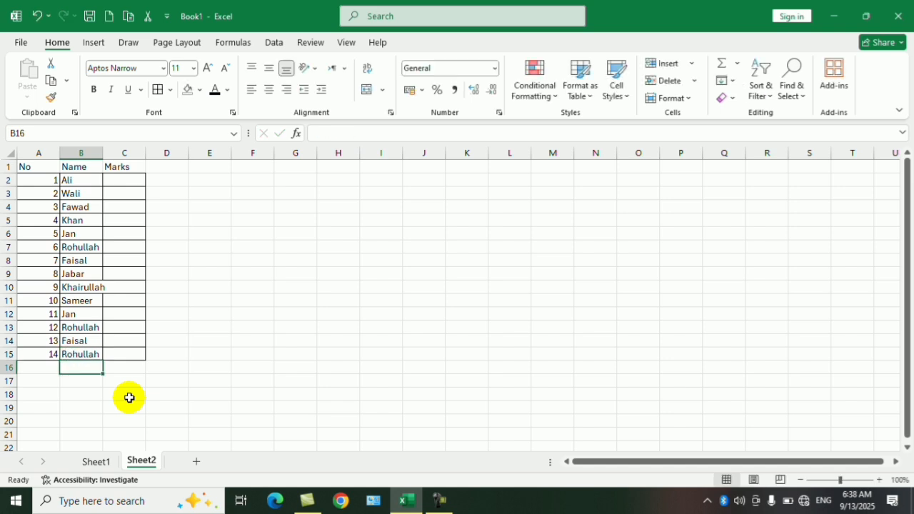
{"action": "key", "text": "ctrl+f"}
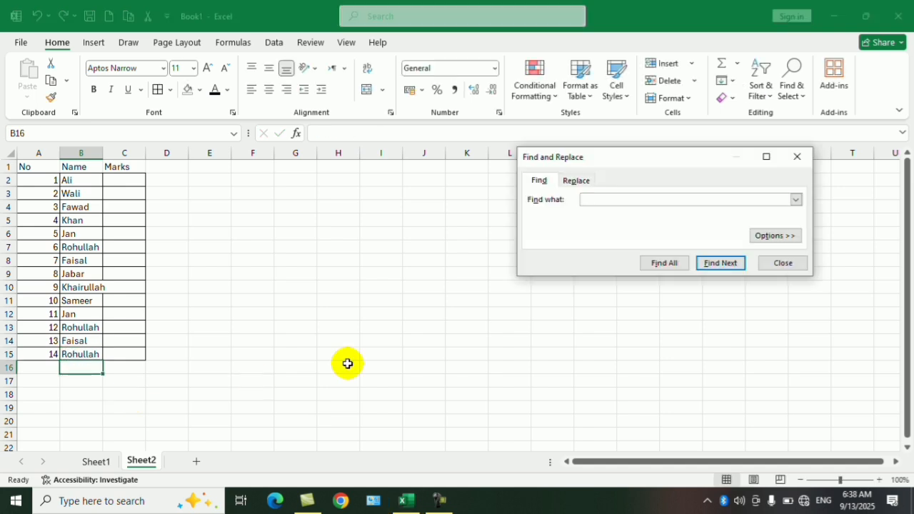
{"action": "left_click", "coordinate": [775, 266]}
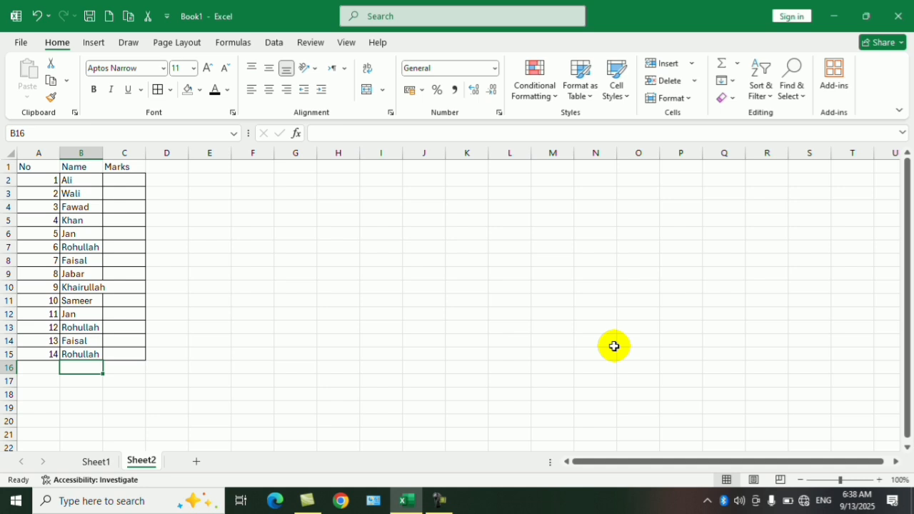
Enter the name from record 3 again in B16, below the last numbered record
{"action": "type", "text": "F"}
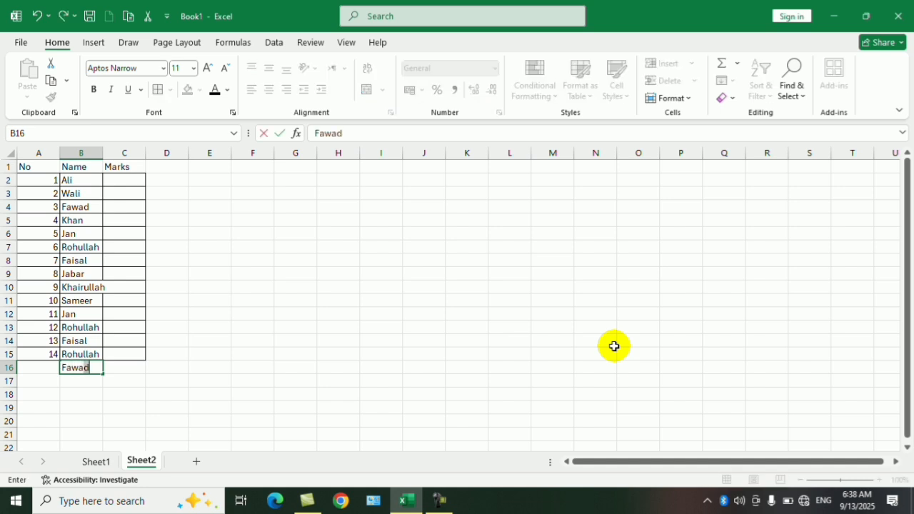
{"action": "type", "text": "awa"}
{"action": "key", "text": "Return"}
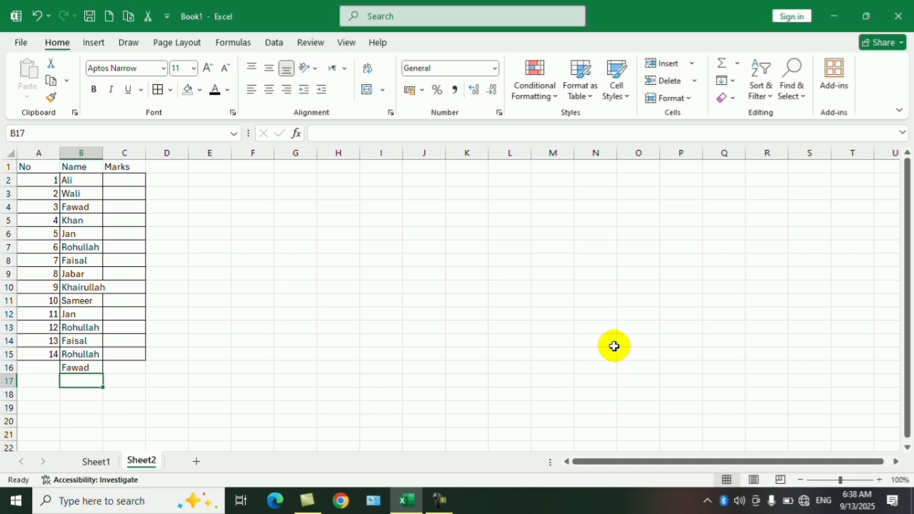
Enter the names from records 1 and 2 again in B17 and B18, below the list
{"action": "type", "text": "F"}
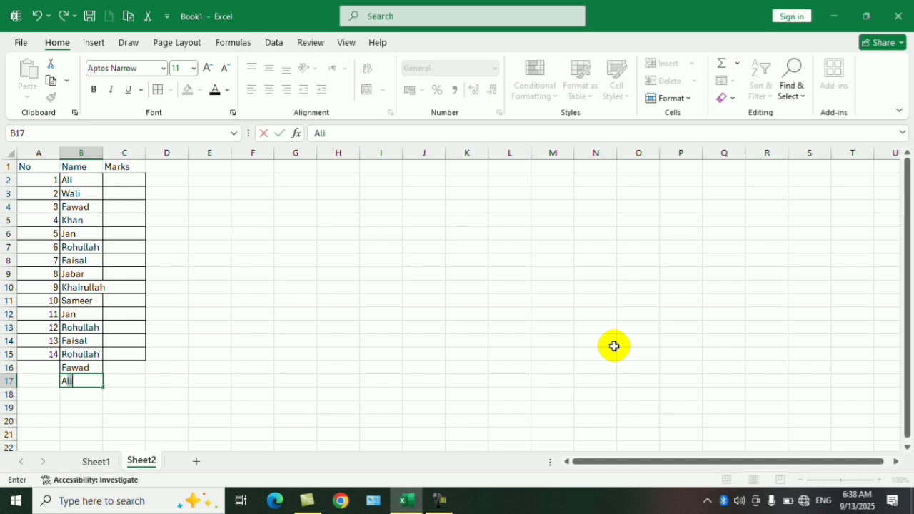
{"action": "key", "text": "Return"}
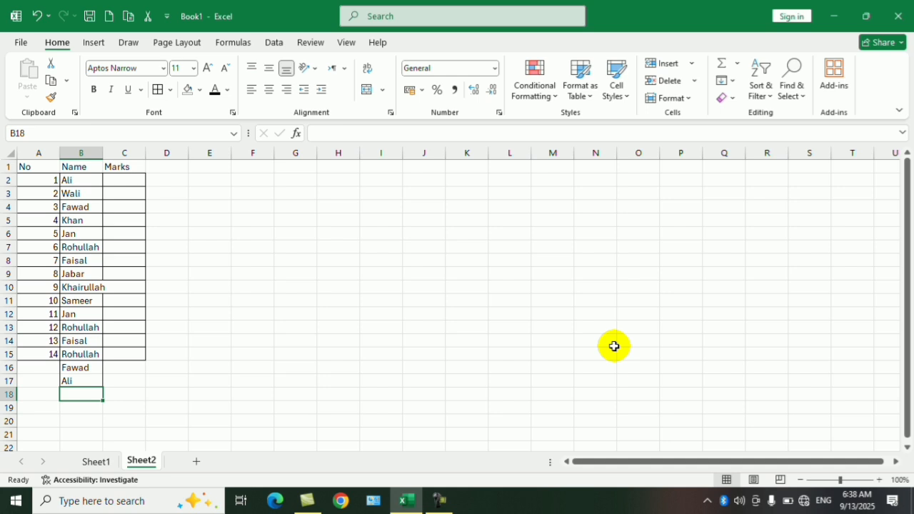
{"action": "type", "text": "Wali"}
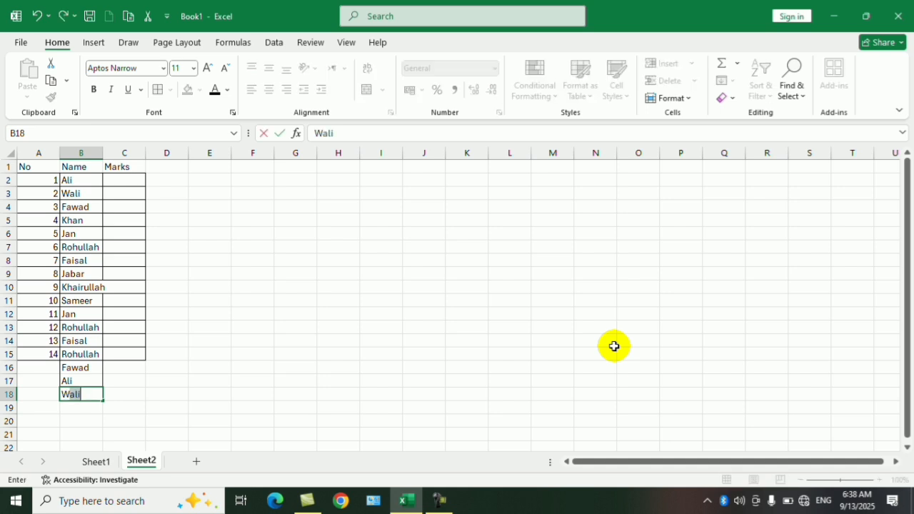
{"action": "key", "text": "Return"}
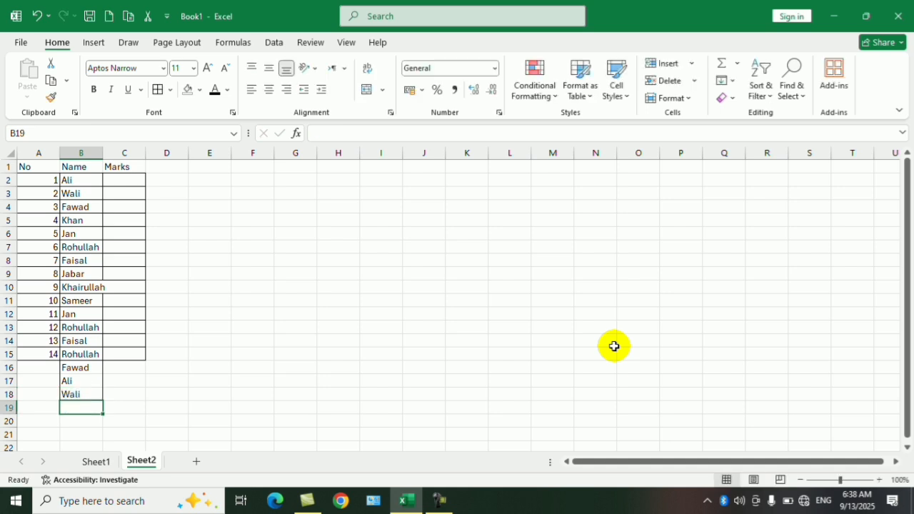
{"action": "left_click", "coordinate": [295, 391]}
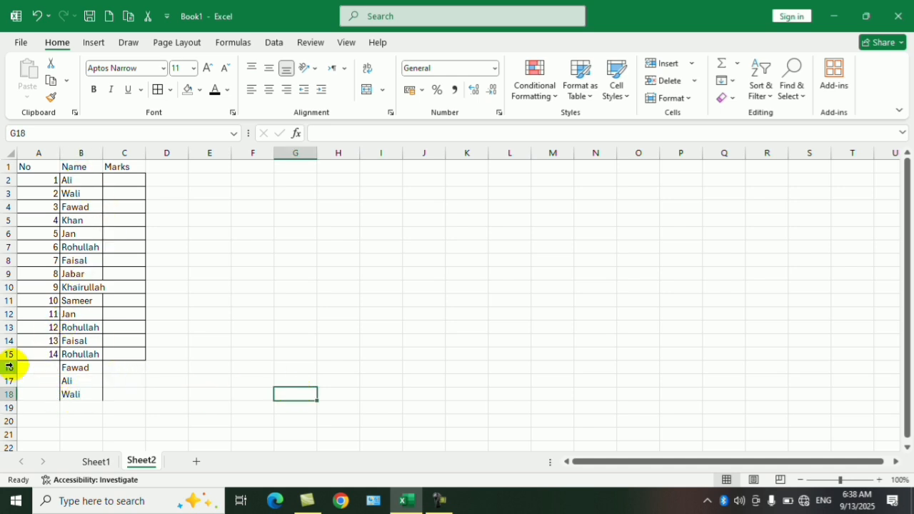
Delete rows 16 to 19, removing the unnumbered extra names below record 14
{"action": "left_click_drag", "start_coordinate": [10, 365], "coordinate": [8, 407]}
{"action": "right_click", "coordinate": [8, 407]}
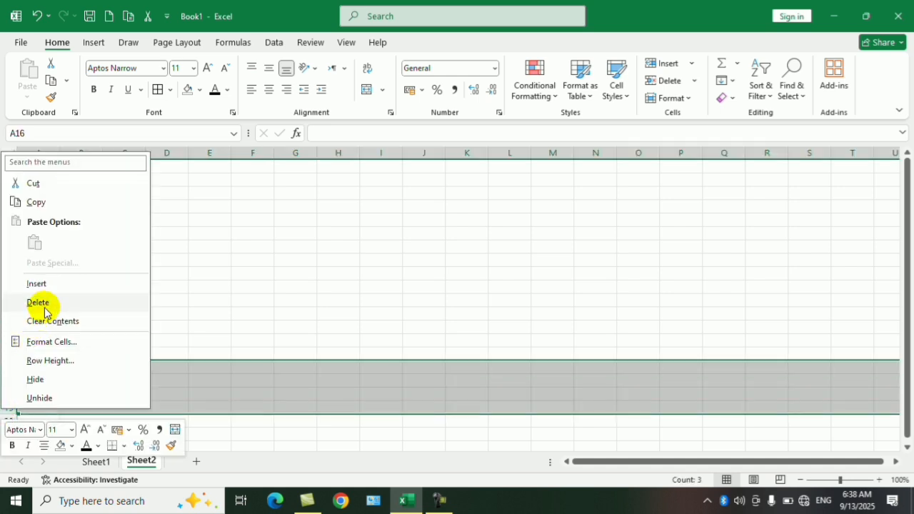
{"action": "left_click", "coordinate": [34, 302]}
{"action": "left_click", "coordinate": [207, 297]}
Enter the marks 20, 50, 60 and 100 in C2:C5 for records 1 to 4
{"action": "left_click", "coordinate": [138, 179]}
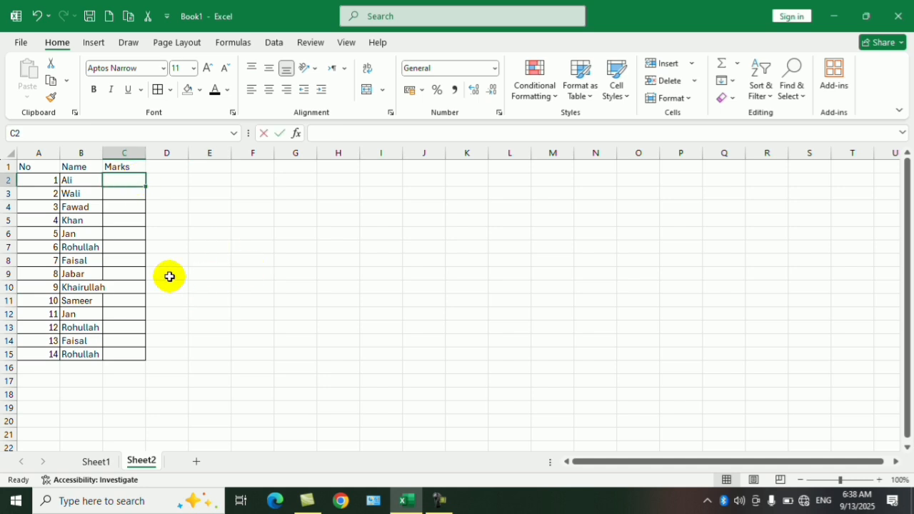
{"action": "type", "text": "20"}
{"action": "key", "text": "Return"}
{"action": "type", "text": "50"}
{"action": "key", "text": "Return"}
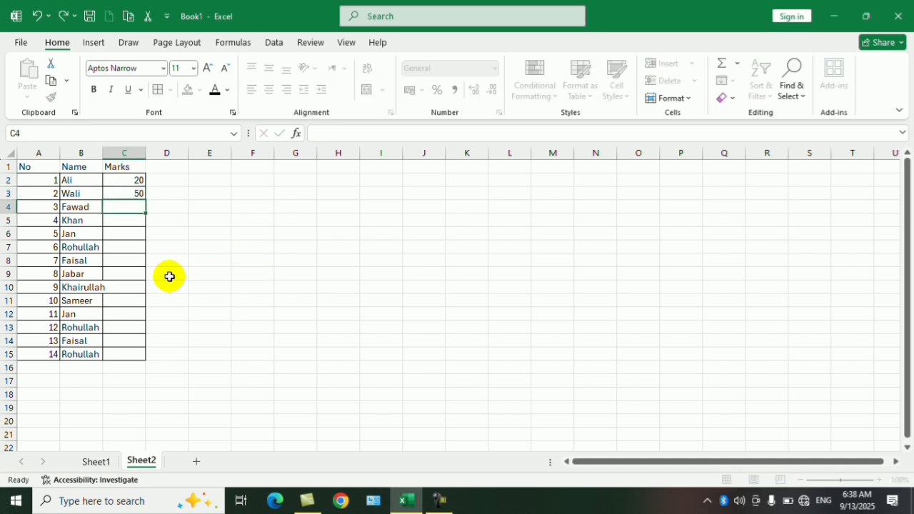
{"action": "type", "text": "60"}
{"action": "key", "text": "Return"}
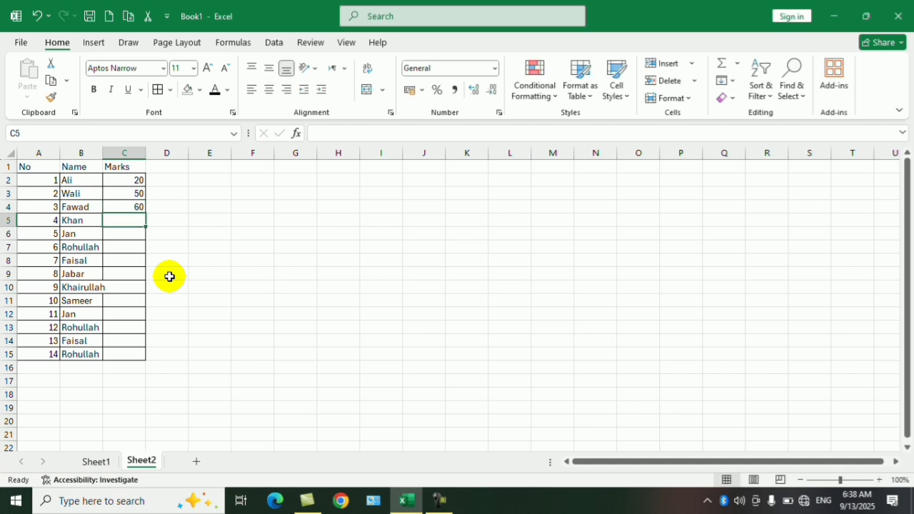
{"action": "type", "text": "100"}
{"action": "key", "text": "Return"}
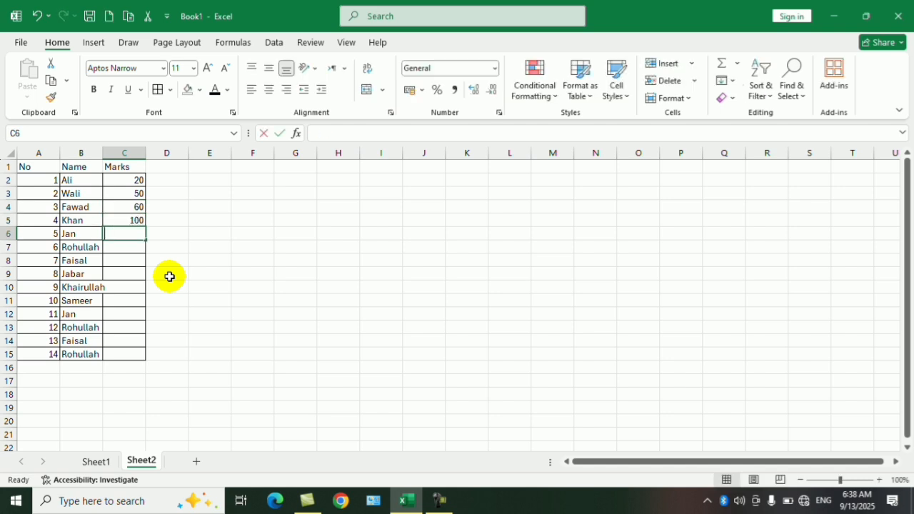
Enter the marks 40, 66, 55, 77 and 88 in C6:C10 for records 5 to 9
{"action": "type", "text": "40"}
{"action": "key", "text": "Return"}
{"action": "type", "text": "66"}
{"action": "key", "text": "Return"}
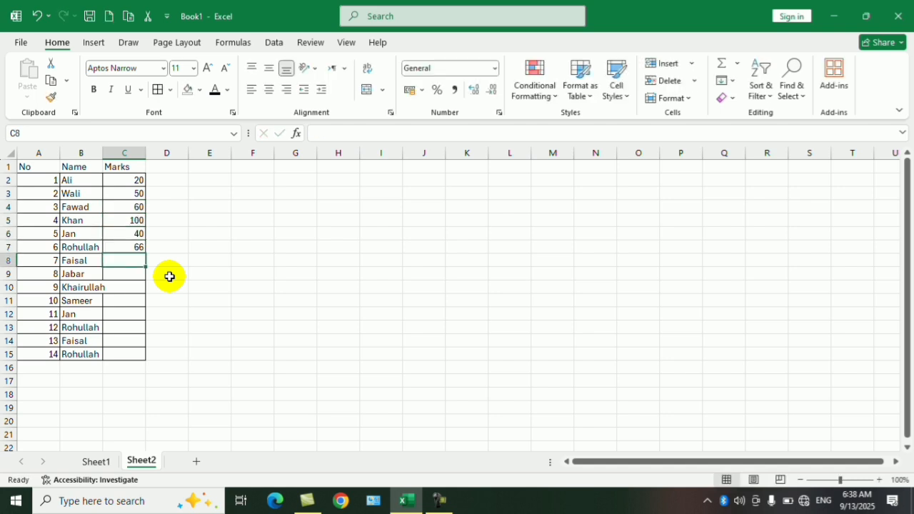
{"action": "type", "text": "55"}
{"action": "key", "text": "Return"}
{"action": "type", "text": "77"}
{"action": "key", "text": "Return"}
{"action": "type", "text": "88"}
{"action": "key", "text": "Return"}
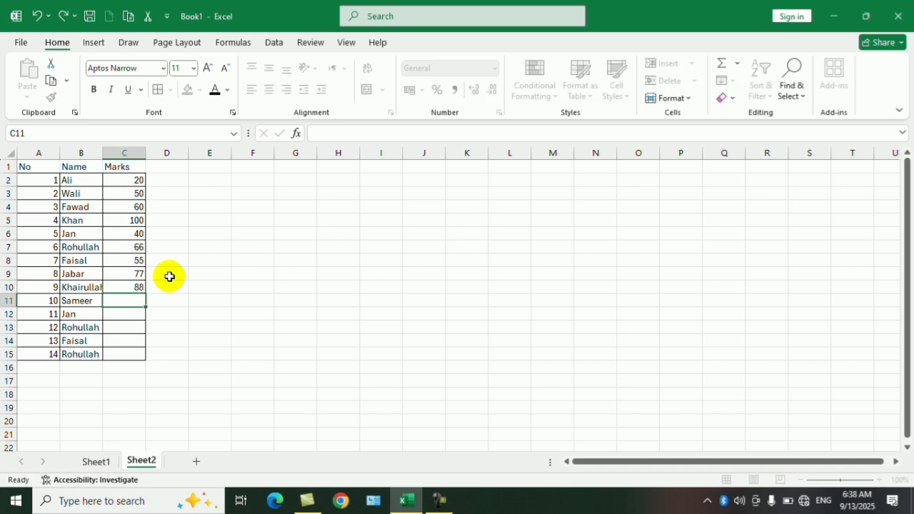
Enter the marks 27, 89, 100, 30 and 50 in C11:C15 for records 10 to 14
{"action": "type", "text": "27"}
{"action": "key", "text": "Return"}
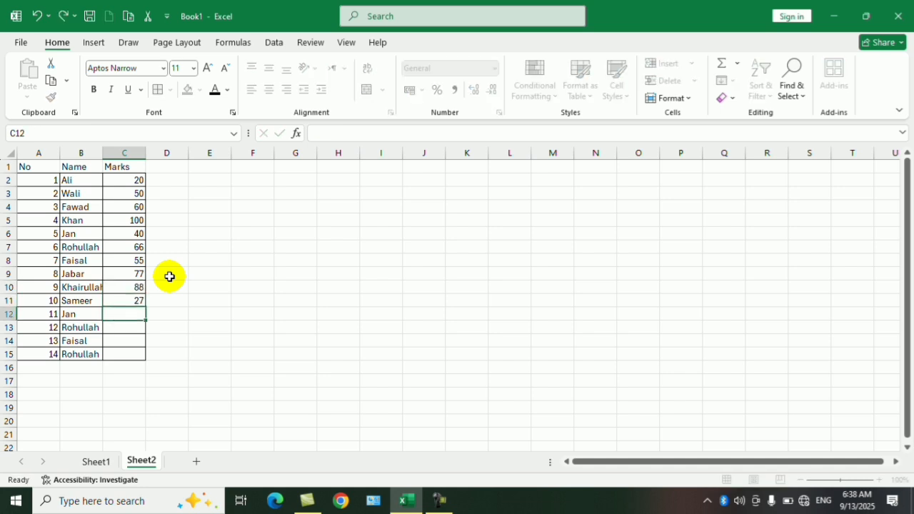
{"action": "type", "text": "89"}
{"action": "key", "text": "Return"}
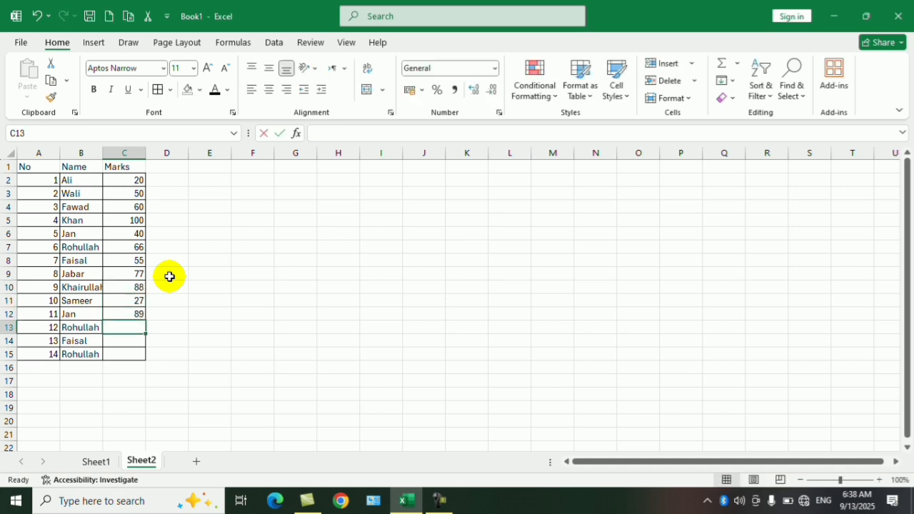
{"action": "type", "text": "100"}
{"action": "key", "text": "Return"}
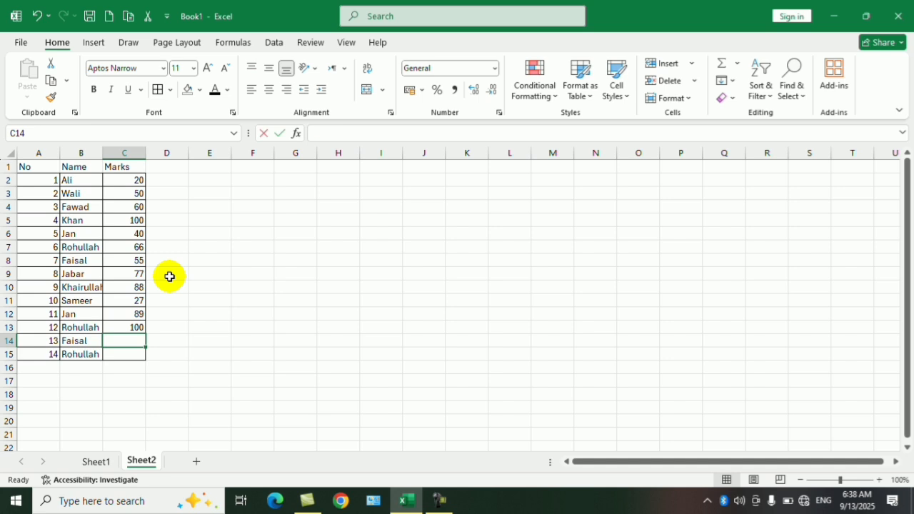
{"action": "type", "text": "30"}
{"action": "key", "text": "Return"}
{"action": "type", "text": "50"}
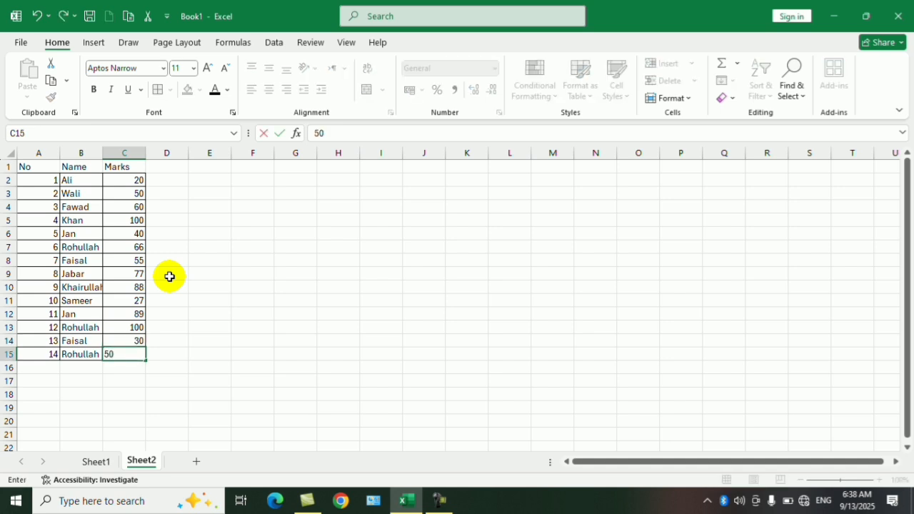
{"action": "key", "text": "Return"}
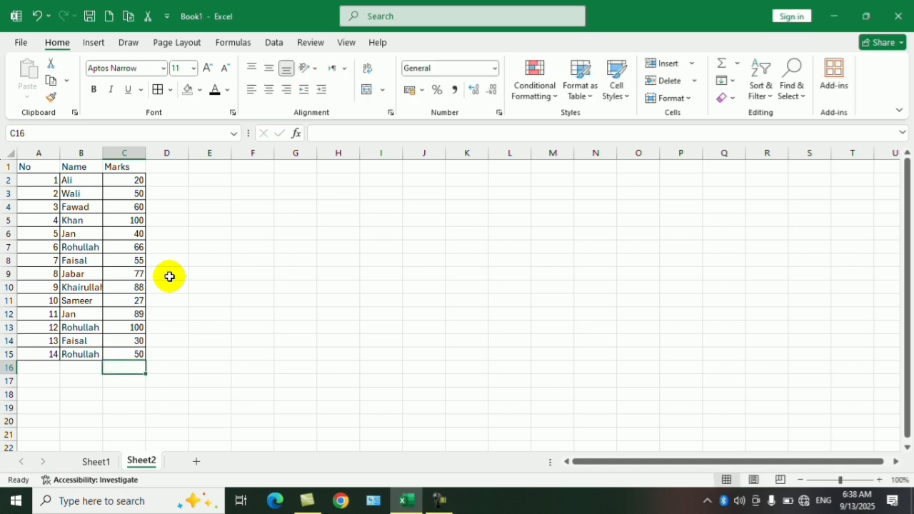
Add a Greater Than conditional formatting rule to the marks in C2:C15, showing values above 90 with Red Text
{"action": "left_click", "coordinate": [246, 274]}
{"action": "left_click_drag", "start_coordinate": [138, 185], "coordinate": [144, 351]}
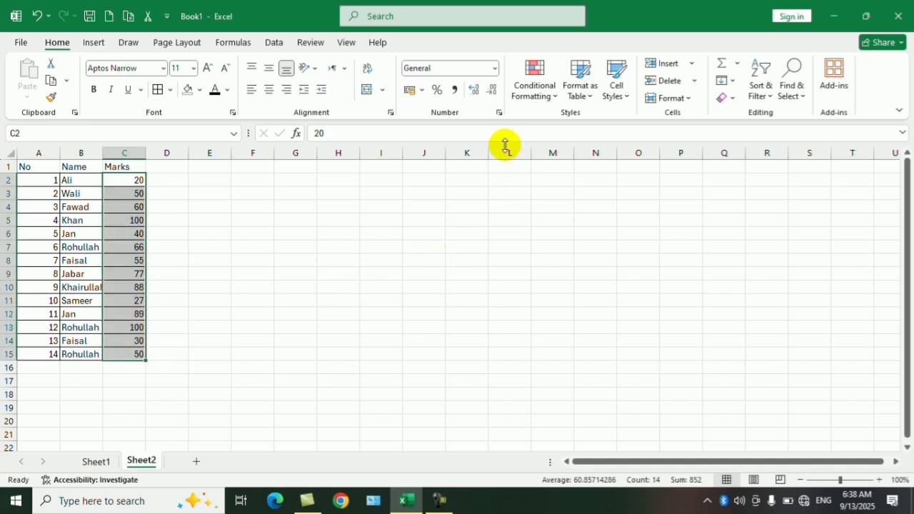
{"action": "left_click", "coordinate": [531, 90]}
{"action": "mouse_move", "coordinate": [612, 126]}
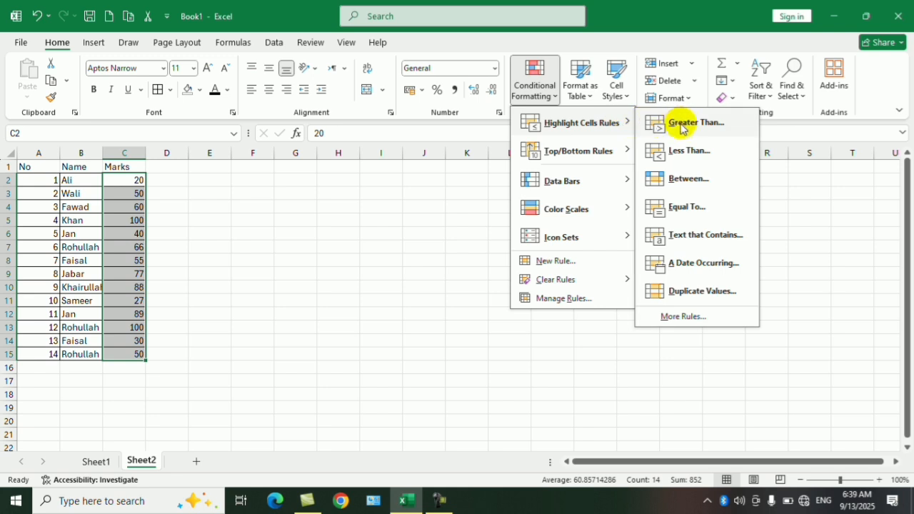
{"action": "left_click", "coordinate": [674, 122]}
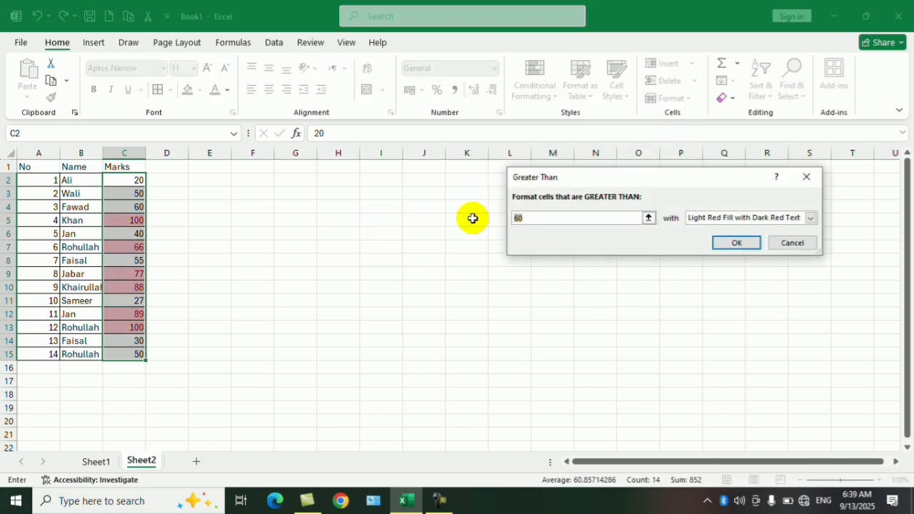
{"action": "type", "text": "90"}
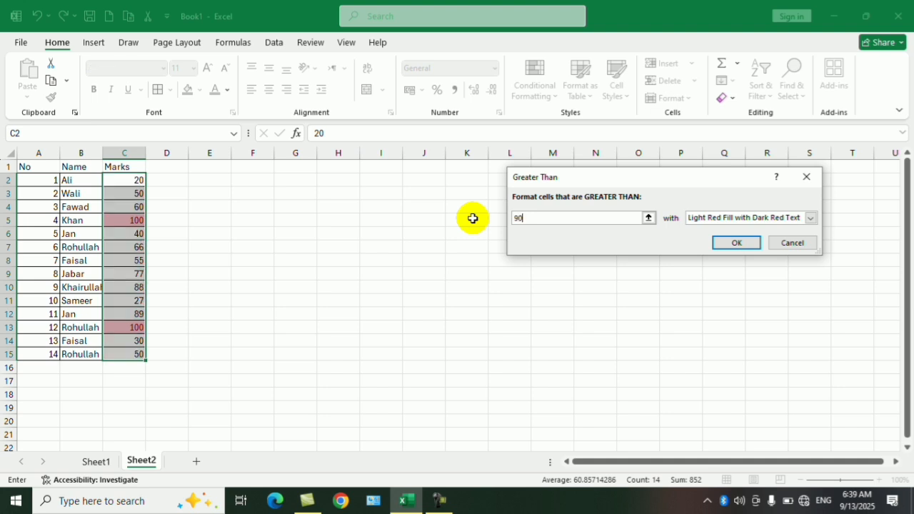
{"action": "left_click", "coordinate": [812, 218]}
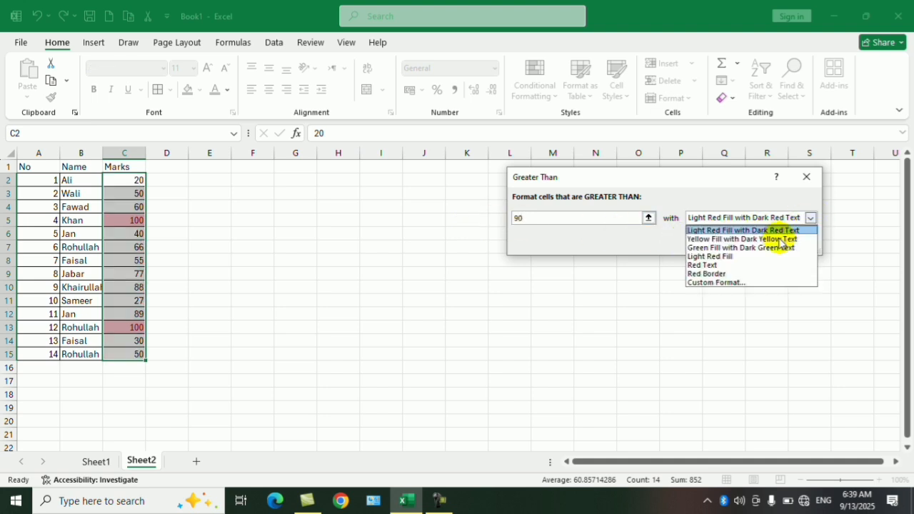
{"action": "left_click", "coordinate": [725, 266]}
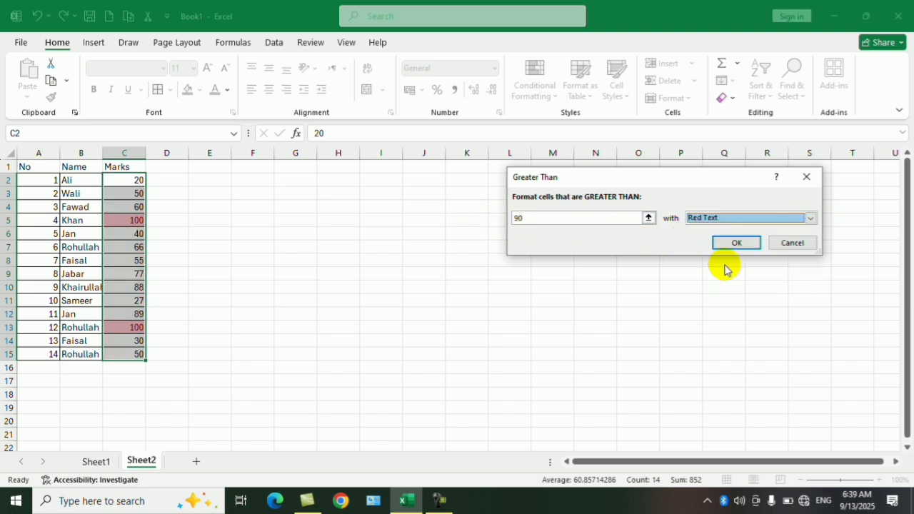
{"action": "left_click", "coordinate": [731, 245]}
{"action": "left_click", "coordinate": [544, 264]}
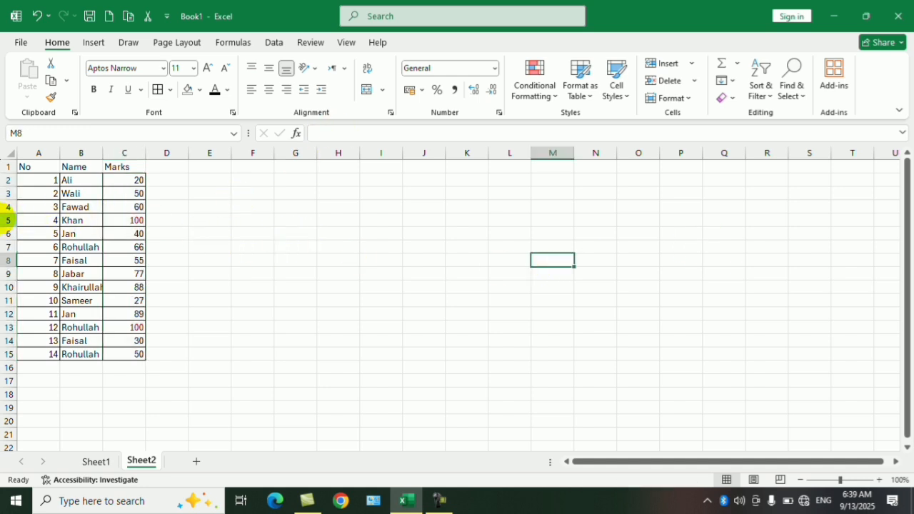
{"action": "left_click", "coordinate": [9, 220]}
{"action": "left_click", "coordinate": [205, 259]}
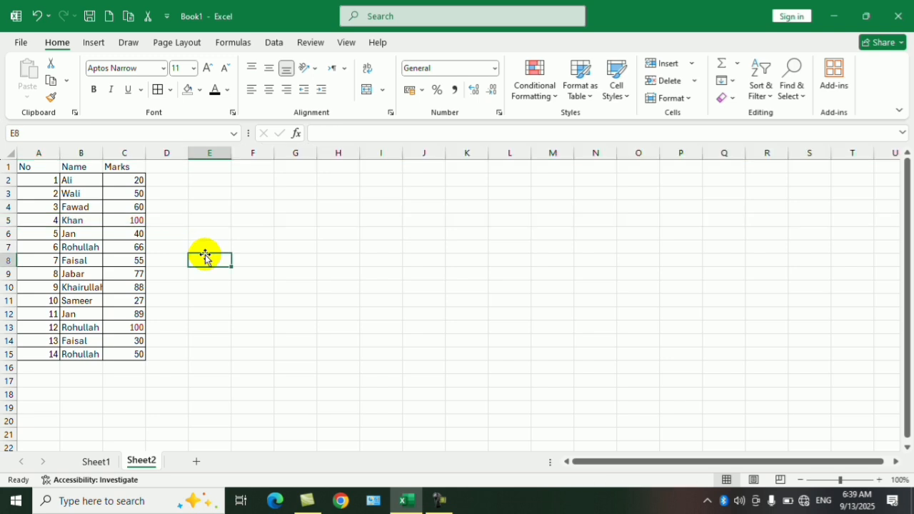
{"action": "left_click_drag", "start_coordinate": [135, 180], "coordinate": [127, 354]}
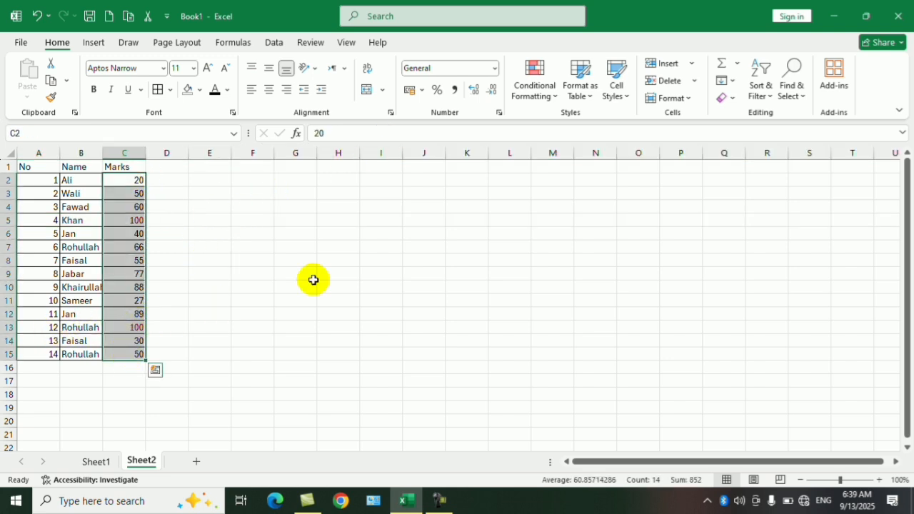
{"action": "left_click", "coordinate": [541, 93]}
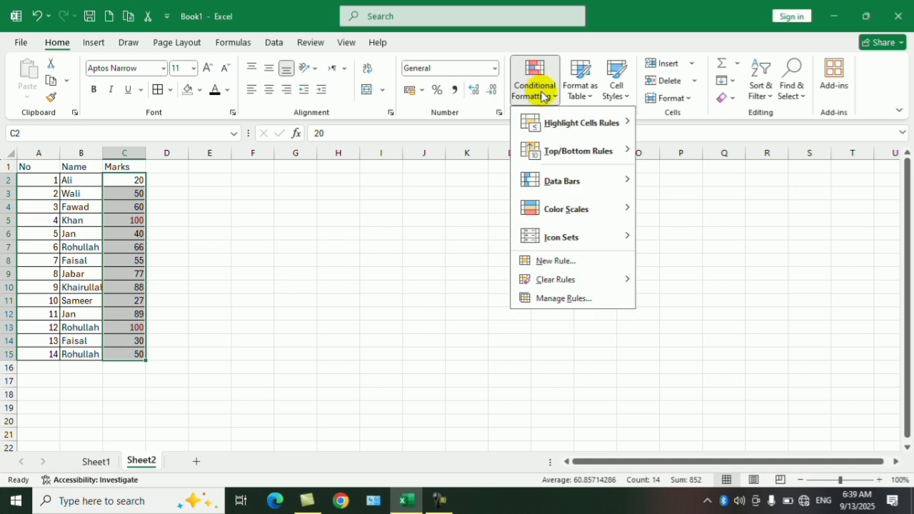
{"action": "mouse_move", "coordinate": [551, 121]}
{"action": "left_click", "coordinate": [661, 120]}
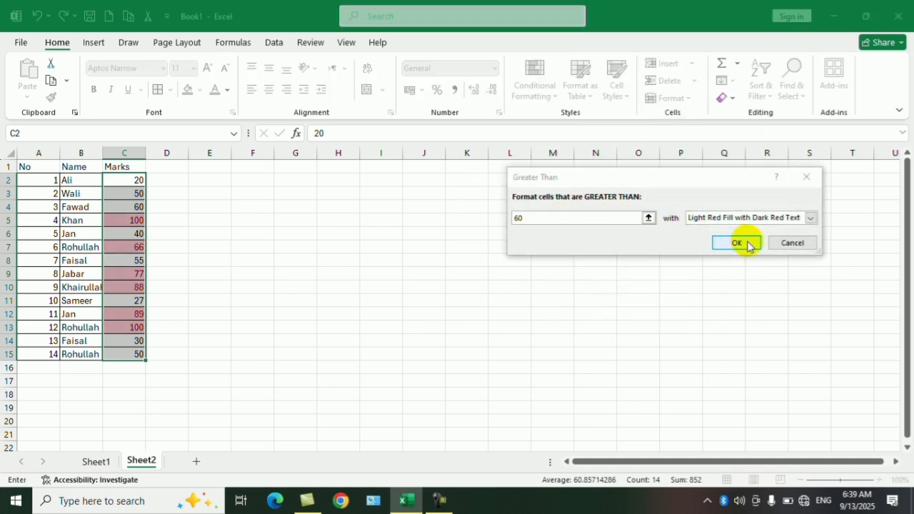
{"action": "left_click", "coordinate": [790, 243]}
{"action": "left_click", "coordinate": [436, 260]}
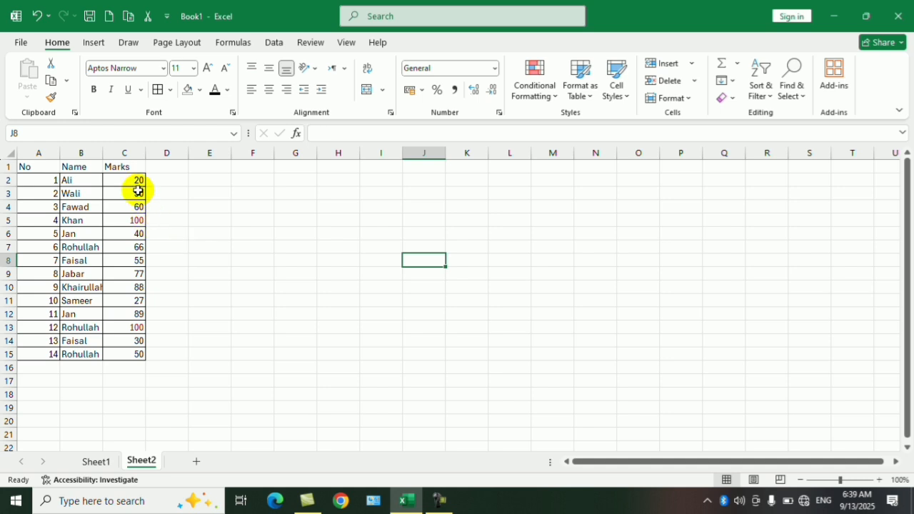
Undo the red-text conditional formatting on the marks and redo it
{"action": "key", "text": "ctrl+z"}
{"action": "left_click", "coordinate": [243, 247]}
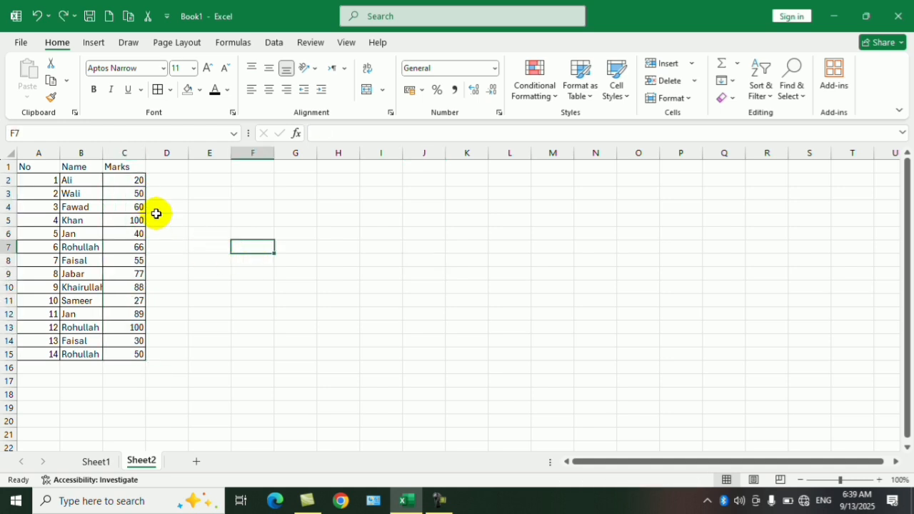
{"action": "key", "text": "ctrl+y"}
{"action": "left_click", "coordinate": [318, 260]}
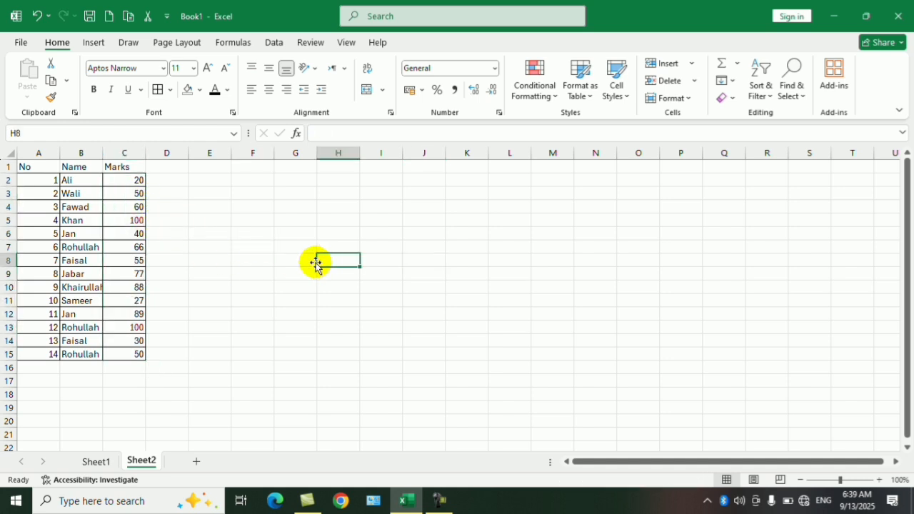
Clear the conditional formatting rules from the entire sheet
{"action": "left_click_drag", "start_coordinate": [135, 181], "coordinate": [138, 357]}
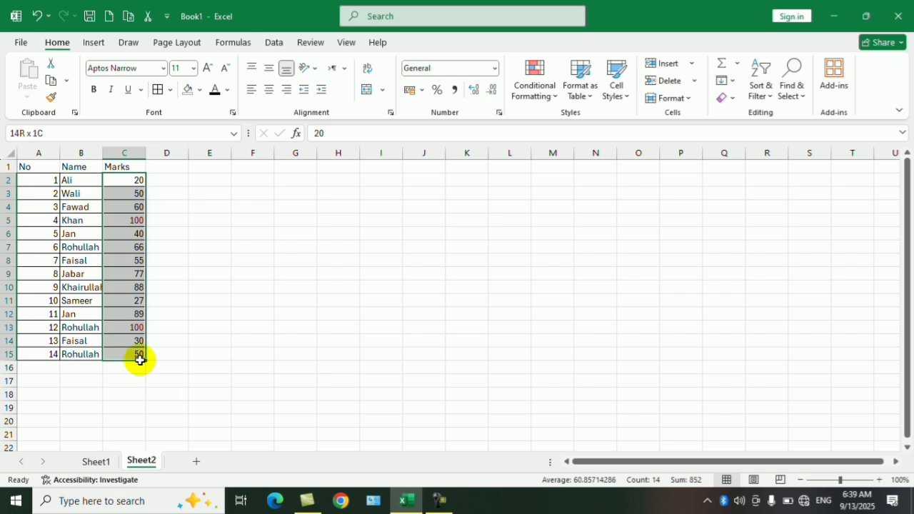
{"action": "left_click", "coordinate": [535, 90]}
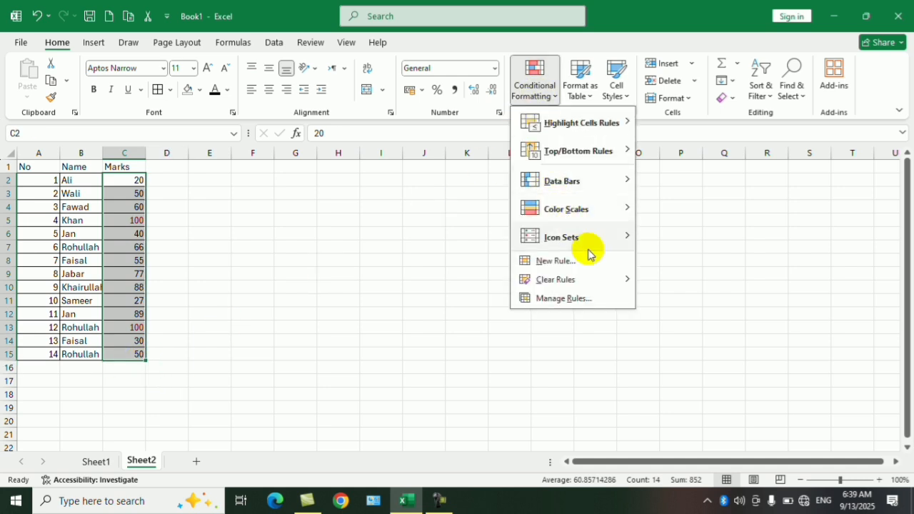
{"action": "mouse_move", "coordinate": [605, 278]}
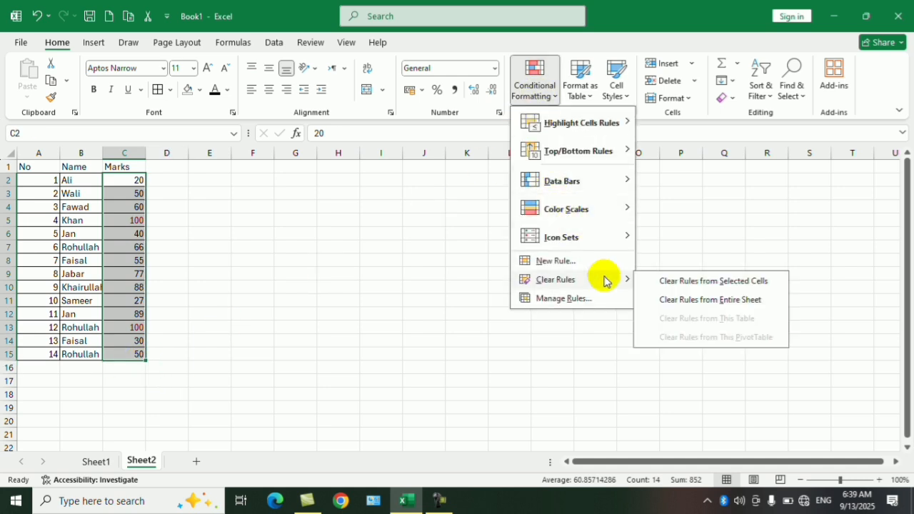
{"action": "left_click", "coordinate": [738, 306]}
{"action": "left_click", "coordinate": [370, 286]}
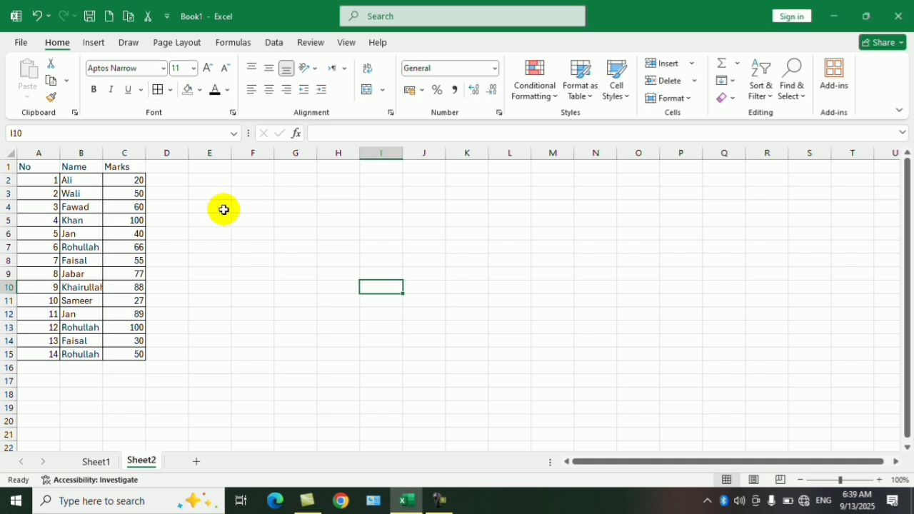
Add a Less Than conditional formatting rule to the marks in C2:C15, showing values below 50 with Light Red Fill with Dark Red Text
{"action": "left_click_drag", "start_coordinate": [131, 182], "coordinate": [130, 354]}
{"action": "left_click", "coordinate": [540, 93]}
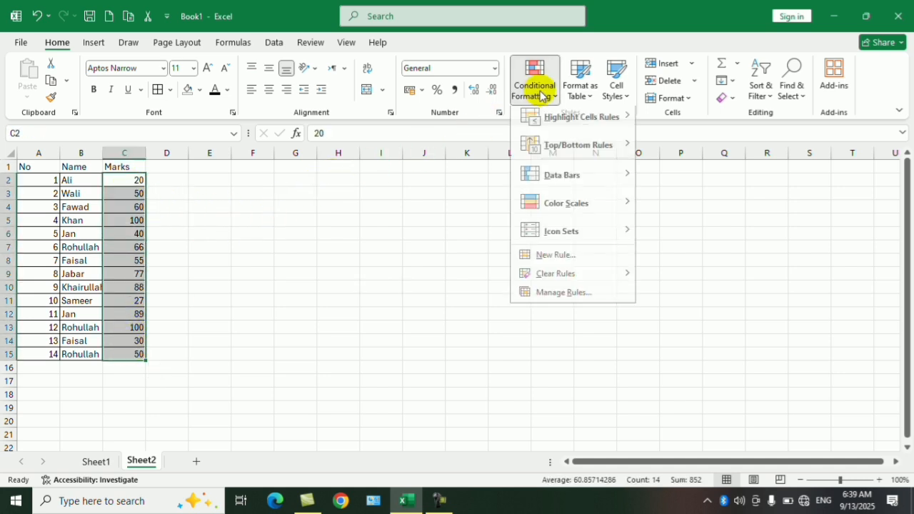
{"action": "mouse_move", "coordinate": [586, 122]}
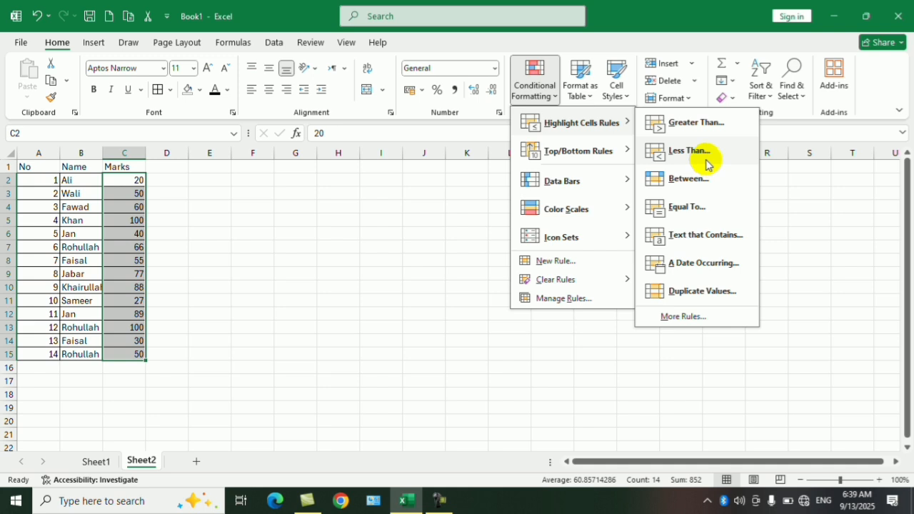
{"action": "left_click", "coordinate": [707, 159]}
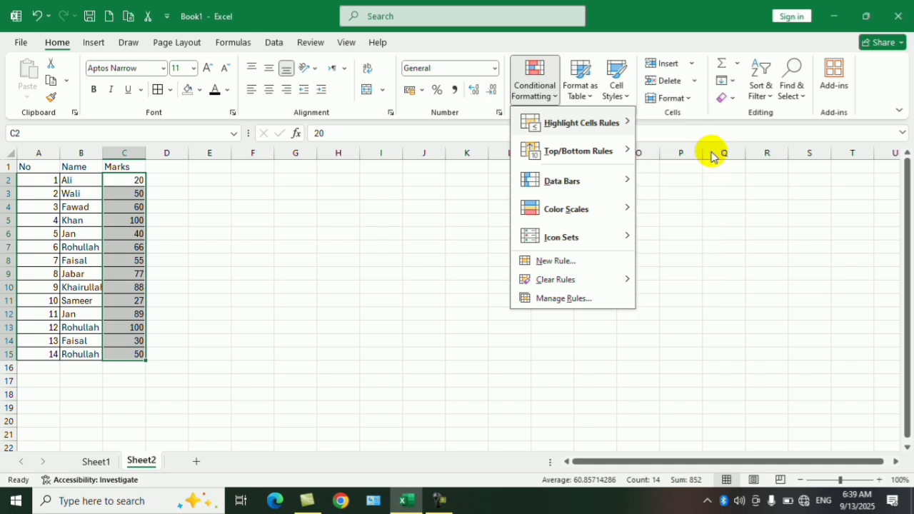
{"action": "type", "text": "50"}
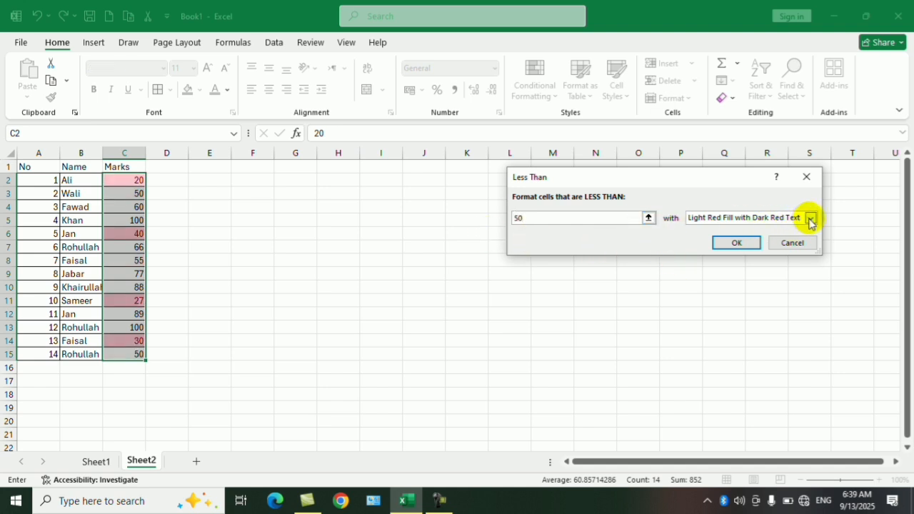
{"action": "left_click", "coordinate": [736, 243]}
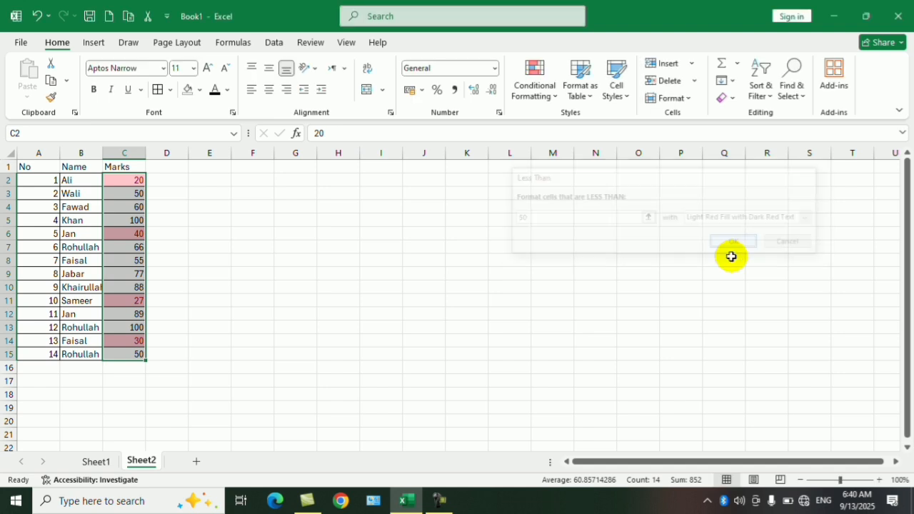
{"action": "left_click", "coordinate": [595, 287]}
Add a Greater Than rule to the marks in C2:C15, giving values above 59 a custom format with a green font color
{"action": "left_click_drag", "start_coordinate": [135, 183], "coordinate": [135, 355]}
{"action": "left_click", "coordinate": [545, 77]}
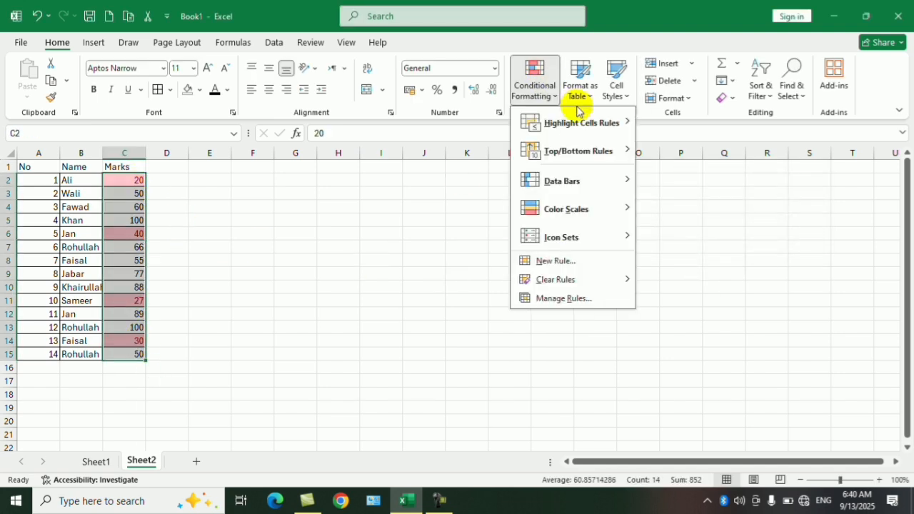
{"action": "mouse_move", "coordinate": [633, 125]}
{"action": "left_click", "coordinate": [674, 127]}
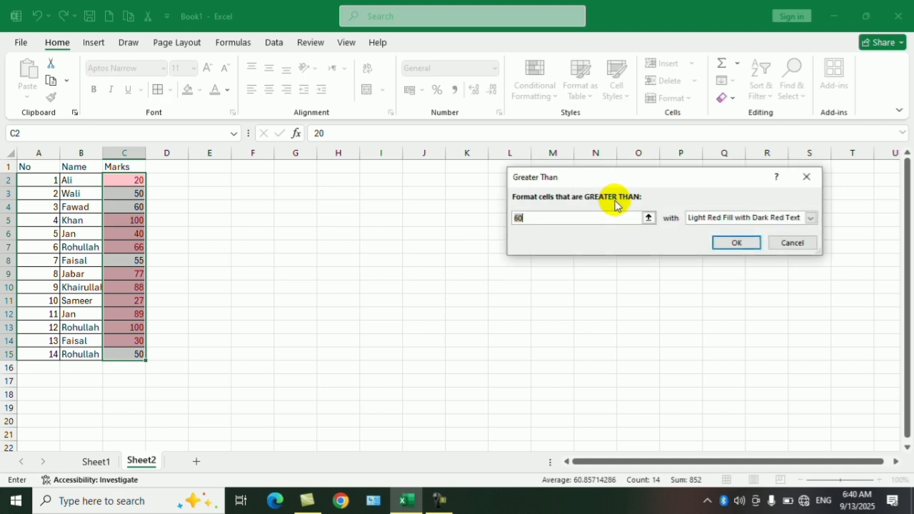
{"action": "type", "text": "59"}
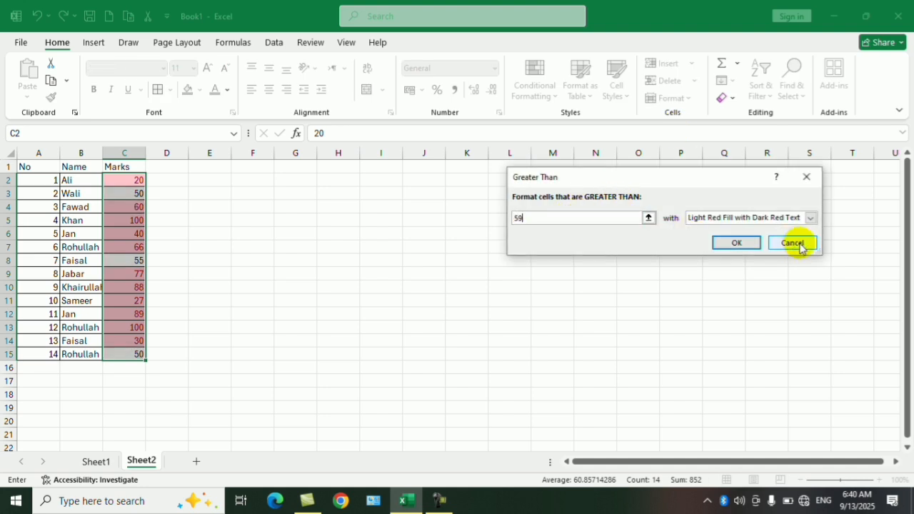
{"action": "left_click", "coordinate": [810, 219]}
{"action": "left_click", "coordinate": [718, 283]}
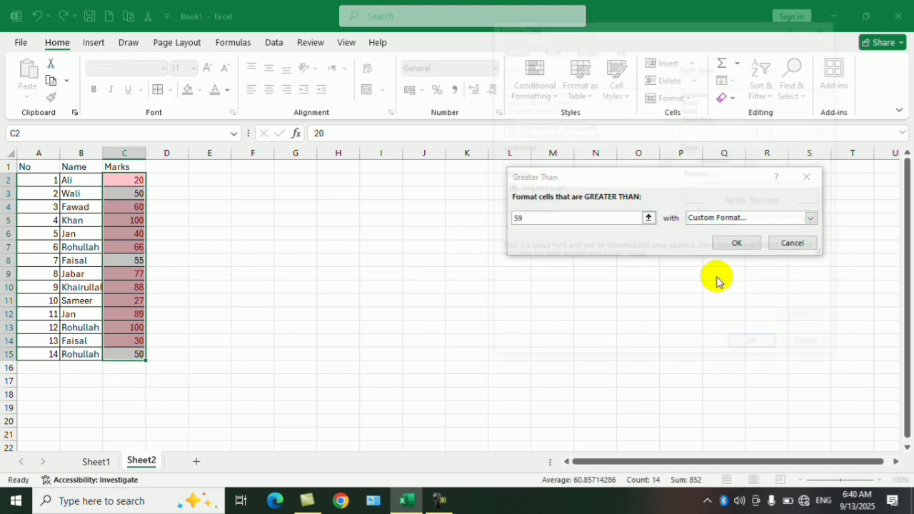
{"action": "left_click", "coordinate": [756, 160]}
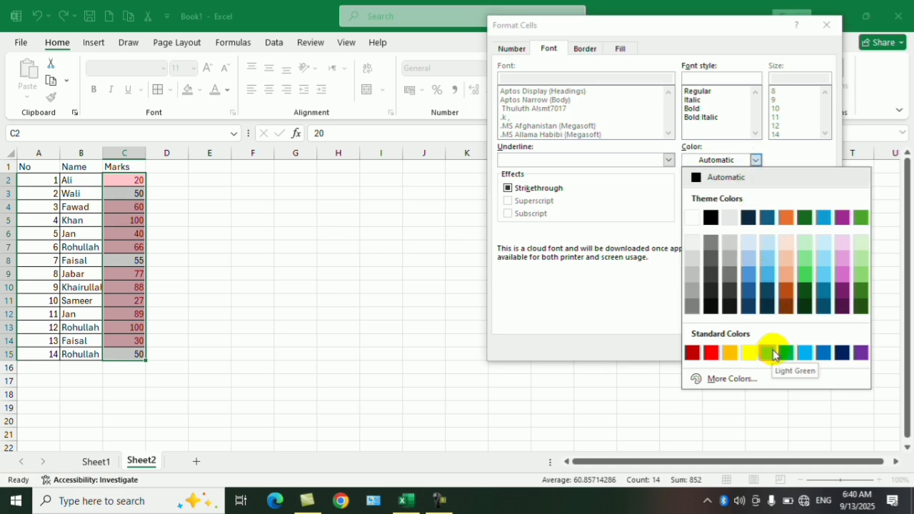
{"action": "left_click", "coordinate": [862, 222]}
{"action": "left_click", "coordinate": [752, 347]}
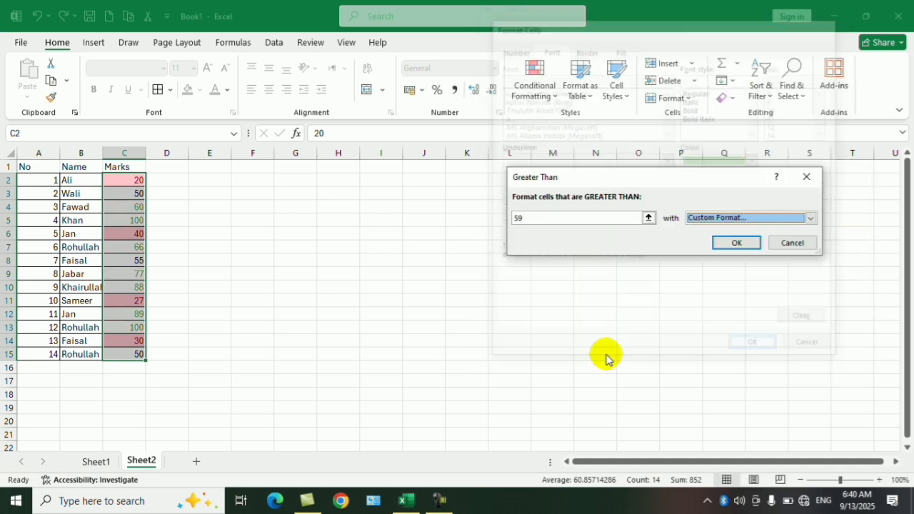
{"action": "left_click", "coordinate": [737, 244]}
{"action": "left_click", "coordinate": [526, 302]}
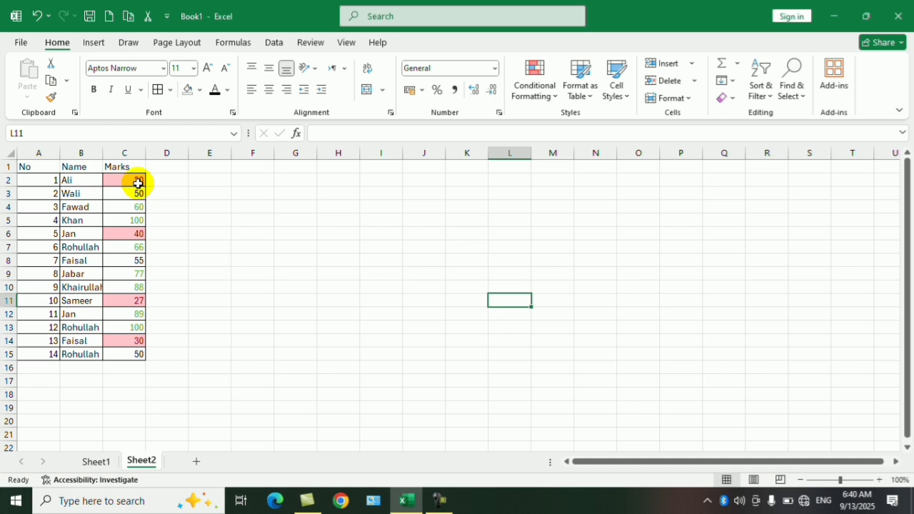
Add another Greater Than rule to the marks in C2:C15, giving values above 49 a custom format with a green font color
{"action": "left_click_drag", "start_coordinate": [137, 183], "coordinate": [127, 348]}
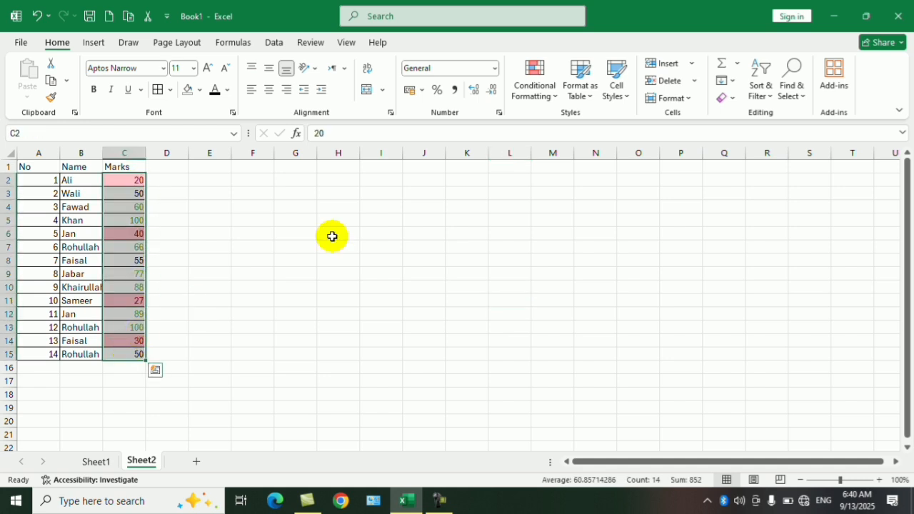
{"action": "left_click", "coordinate": [532, 91]}
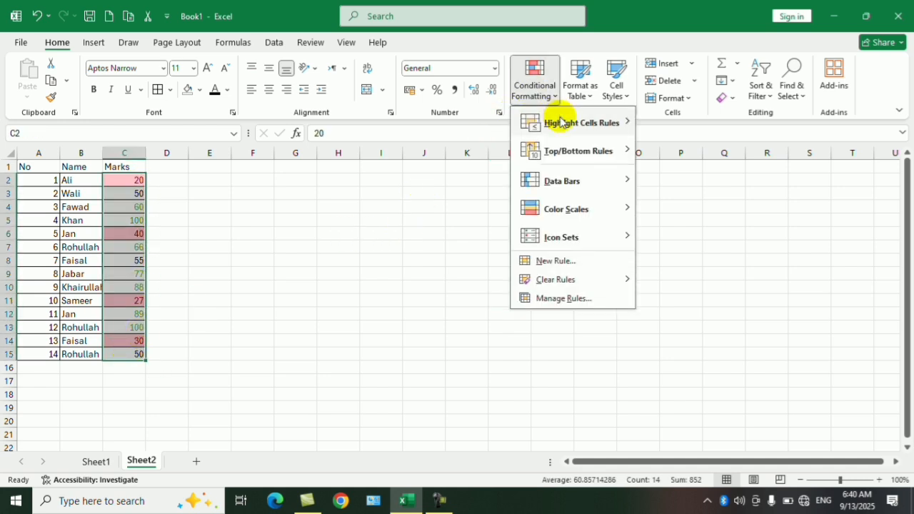
{"action": "mouse_move", "coordinate": [529, 120]}
{"action": "left_click", "coordinate": [679, 125]}
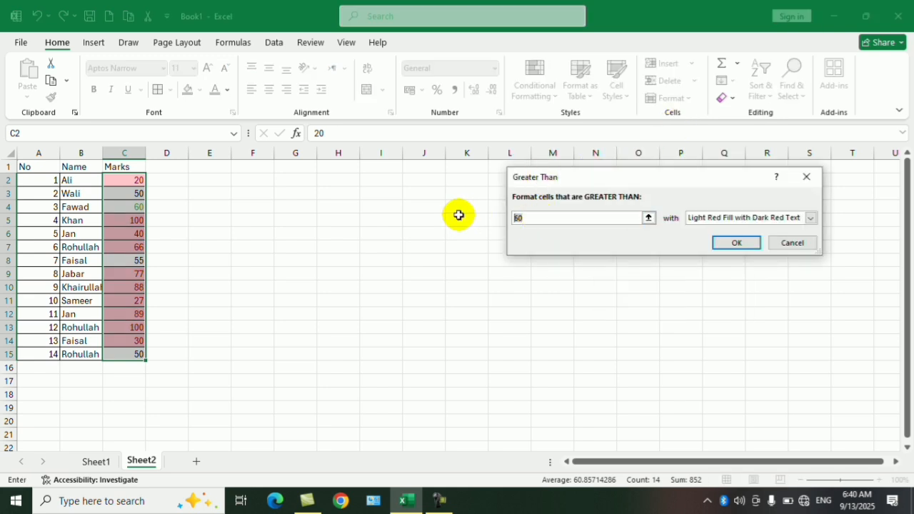
{"action": "type", "text": "49"}
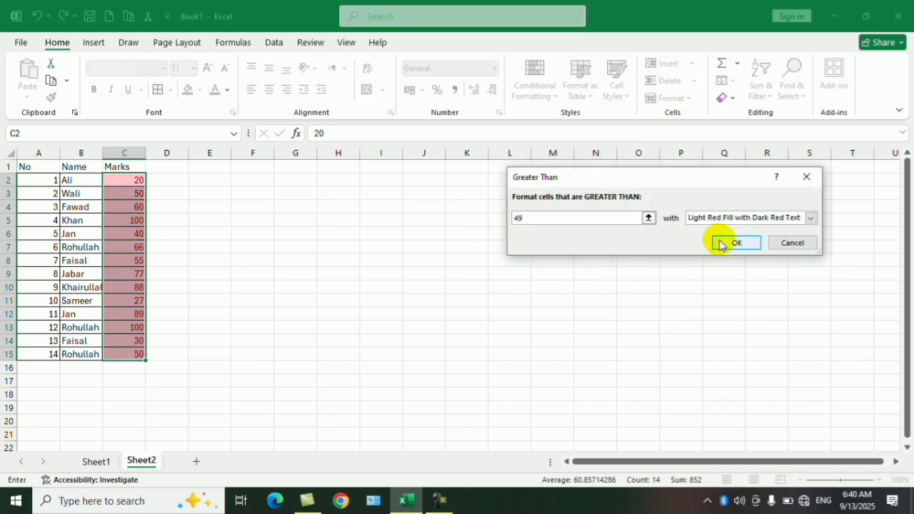
{"action": "left_click", "coordinate": [811, 218]}
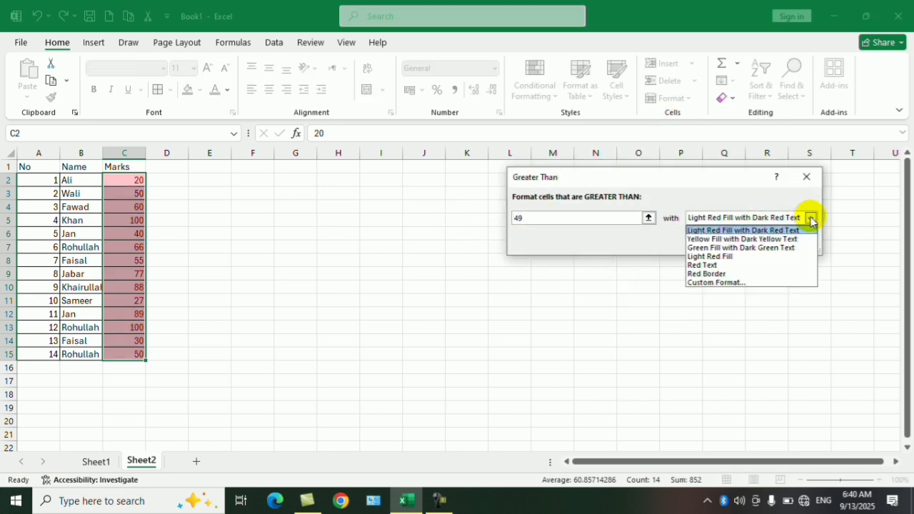
{"action": "left_click", "coordinate": [743, 282]}
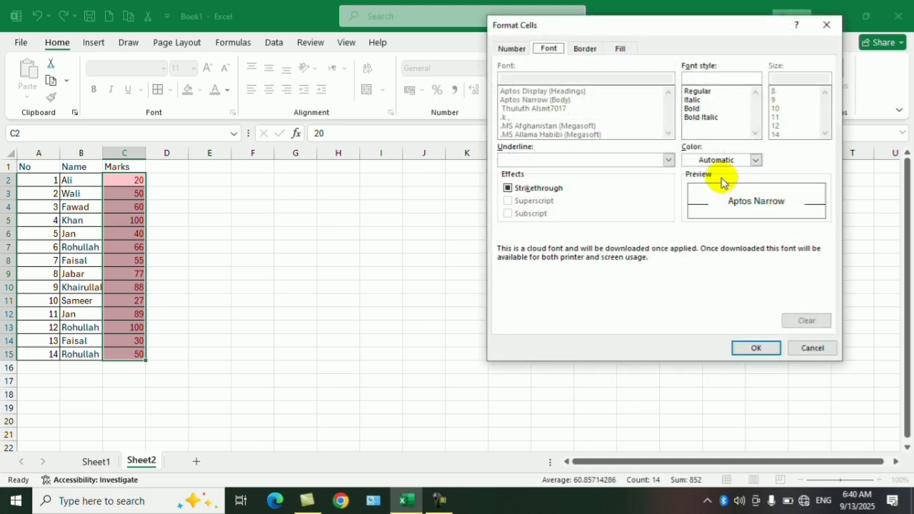
{"action": "left_click", "coordinate": [756, 160]}
{"action": "left_click", "coordinate": [860, 215]}
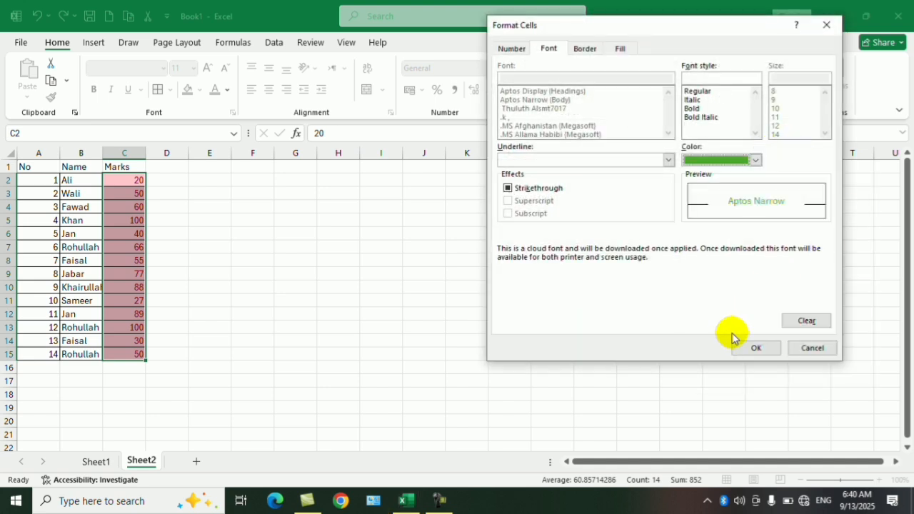
{"action": "left_click", "coordinate": [755, 348]}
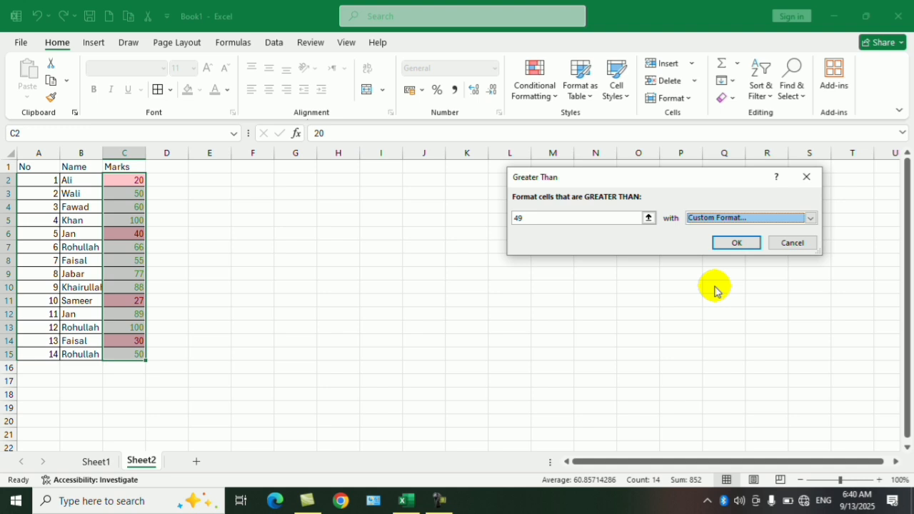
{"action": "left_click", "coordinate": [736, 243]}
{"action": "left_click", "coordinate": [472, 302]}
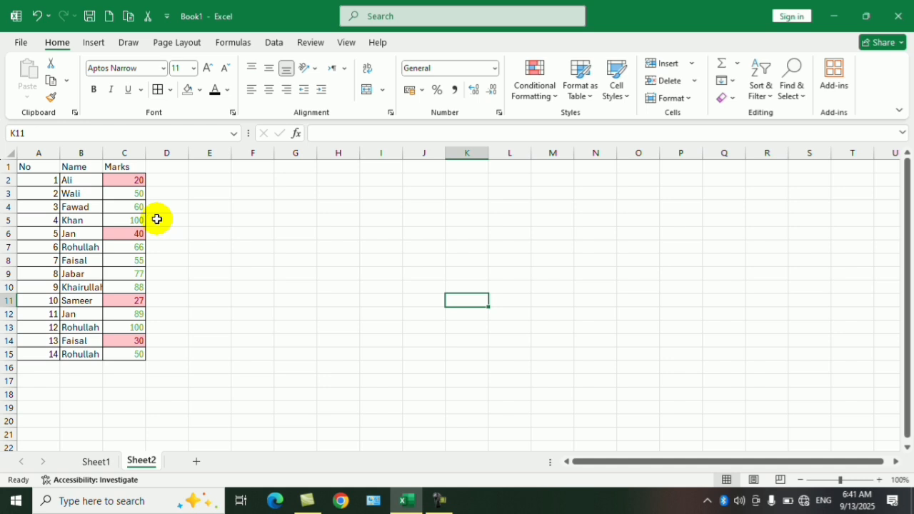
{"action": "left_click", "coordinate": [239, 236]}
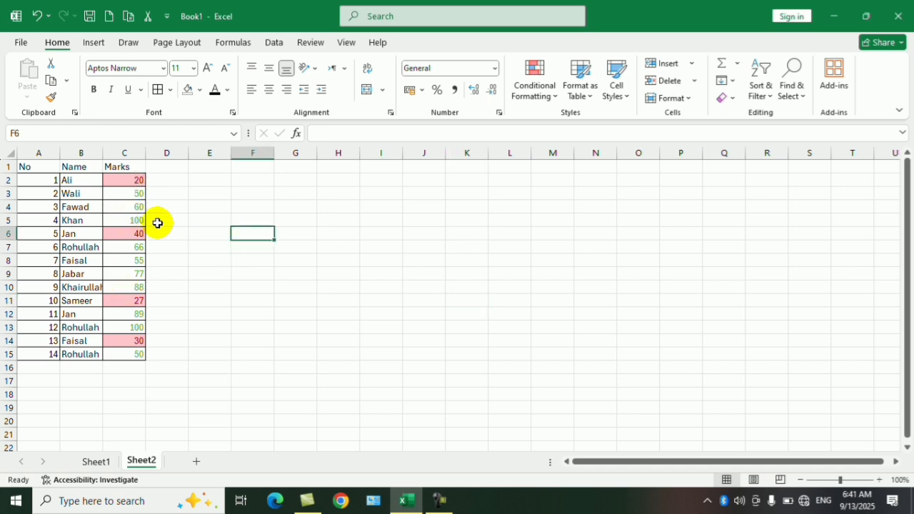
Clear all conditional formatting rules from the entire sheet
{"action": "left_click_drag", "start_coordinate": [131, 180], "coordinate": [129, 194]}
{"action": "left_click_drag", "start_coordinate": [117, 283], "coordinate": [127, 354]}
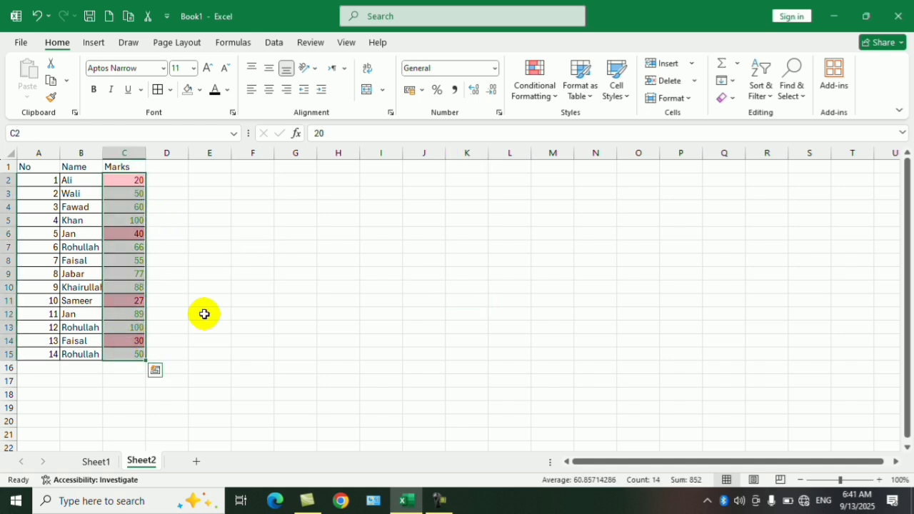
{"action": "left_click", "coordinate": [546, 81]}
{"action": "mouse_move", "coordinate": [587, 123]}
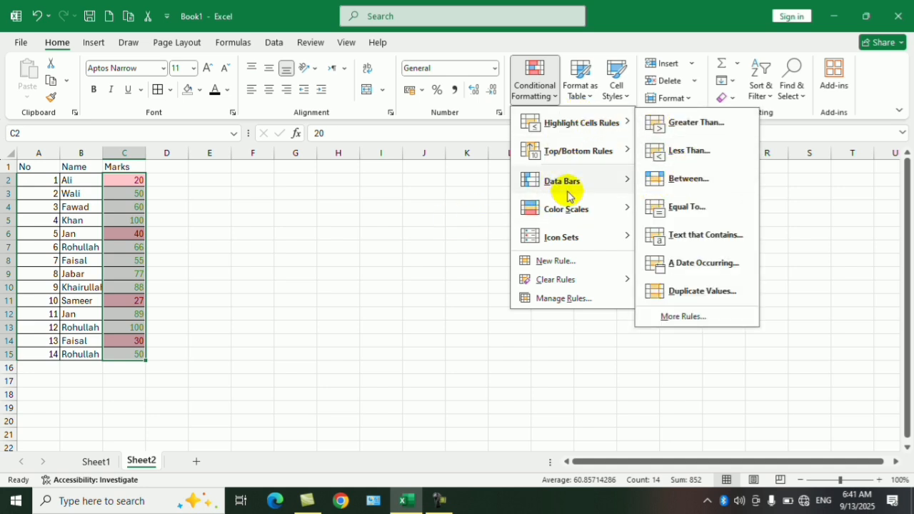
{"action": "mouse_move", "coordinate": [586, 279]}
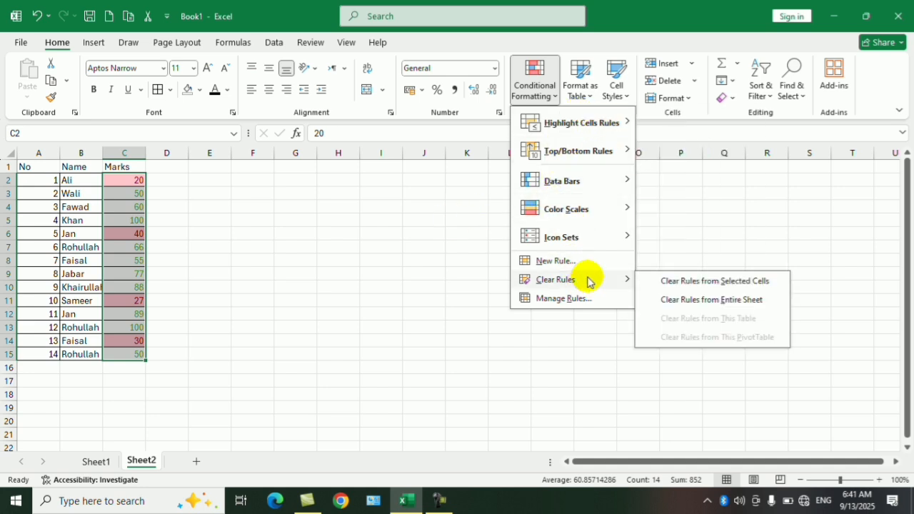
{"action": "left_click", "coordinate": [696, 298]}
Add a Between conditional formatting rule to the marks in C2:C15, marking values between 10 and 40 with Red Border
{"action": "left_click", "coordinate": [532, 99]}
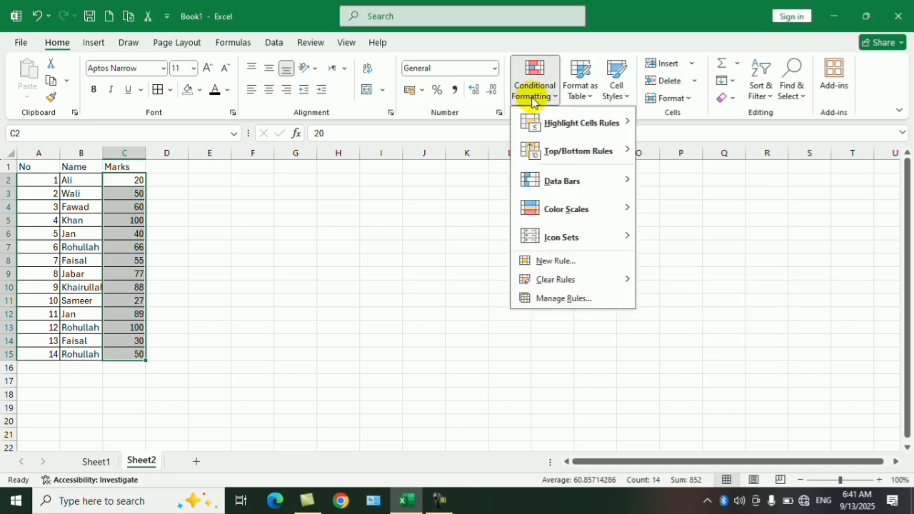
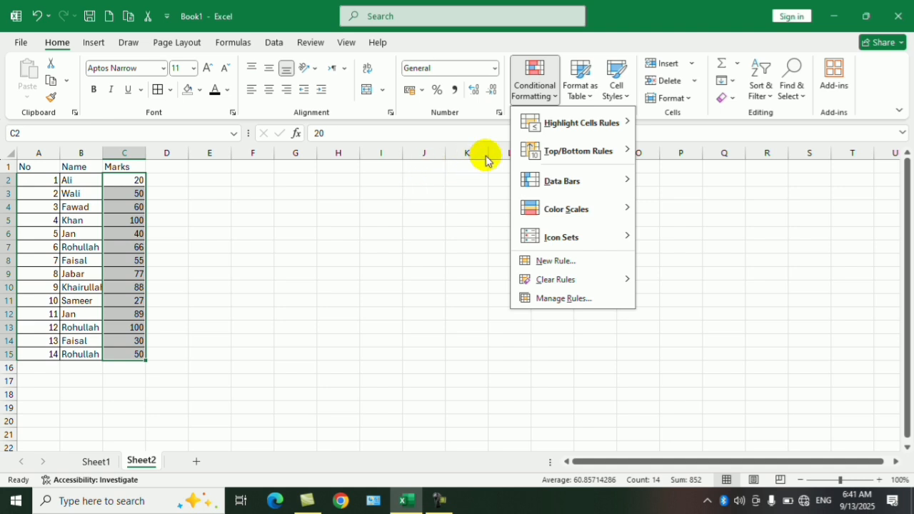
{"action": "mouse_move", "coordinate": [605, 135]}
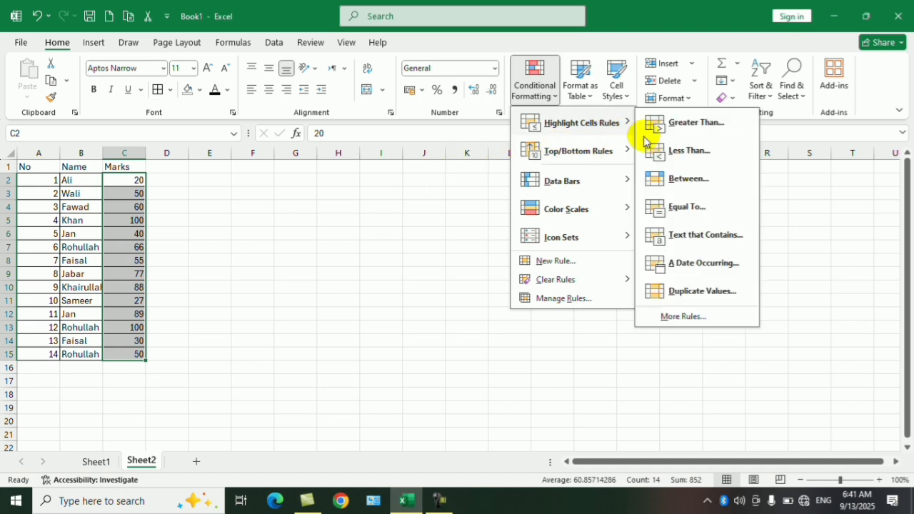
{"action": "left_click", "coordinate": [687, 179]}
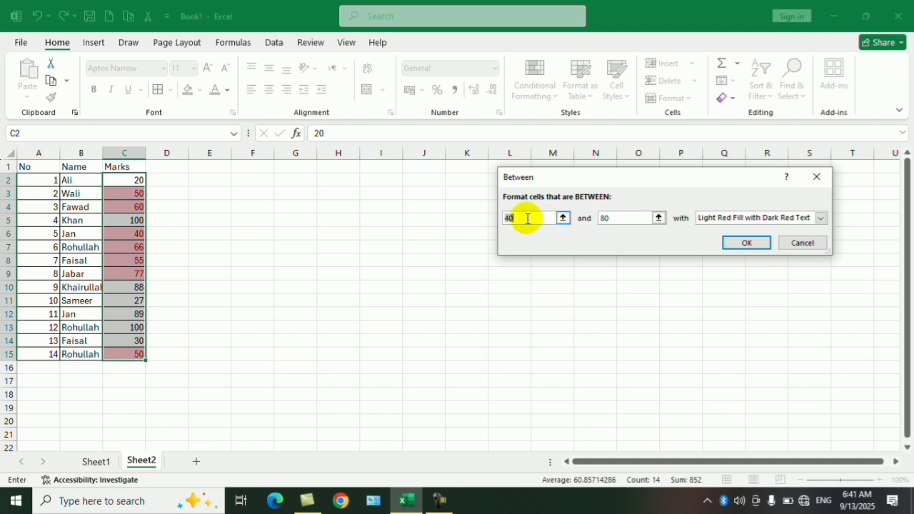
{"action": "type", "text": "1"}
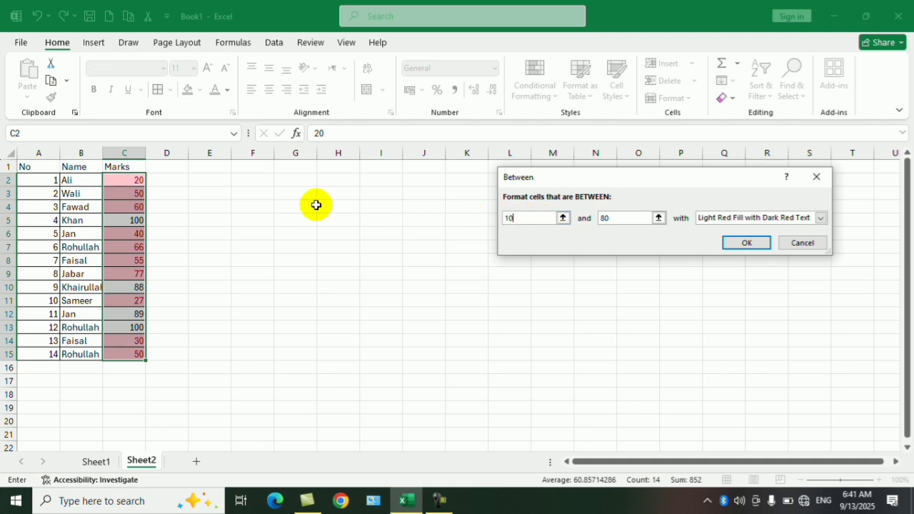
{"action": "double_click", "coordinate": [622, 218]}
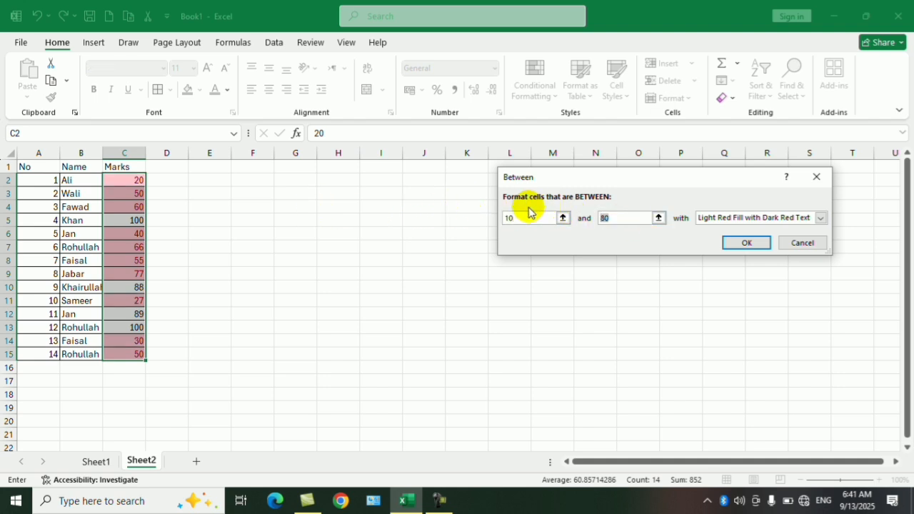
{"action": "type", "text": "40"}
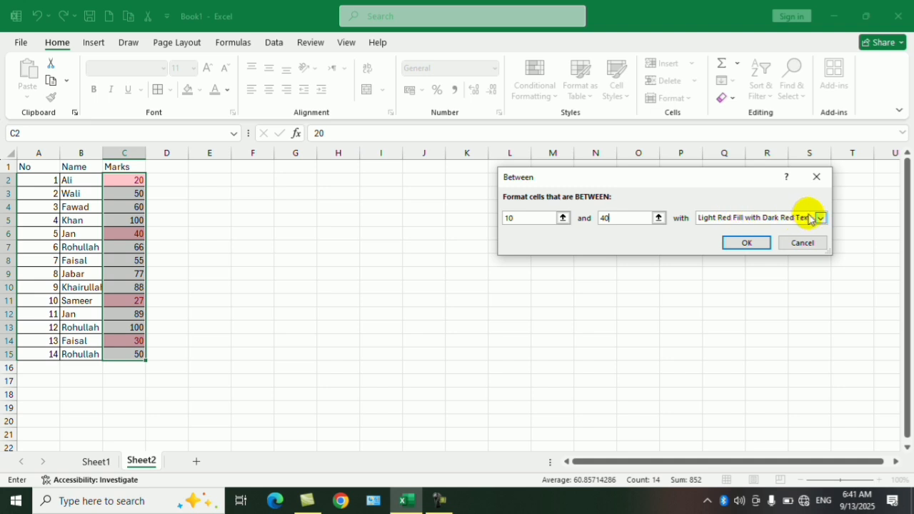
{"action": "left_click", "coordinate": [820, 218]}
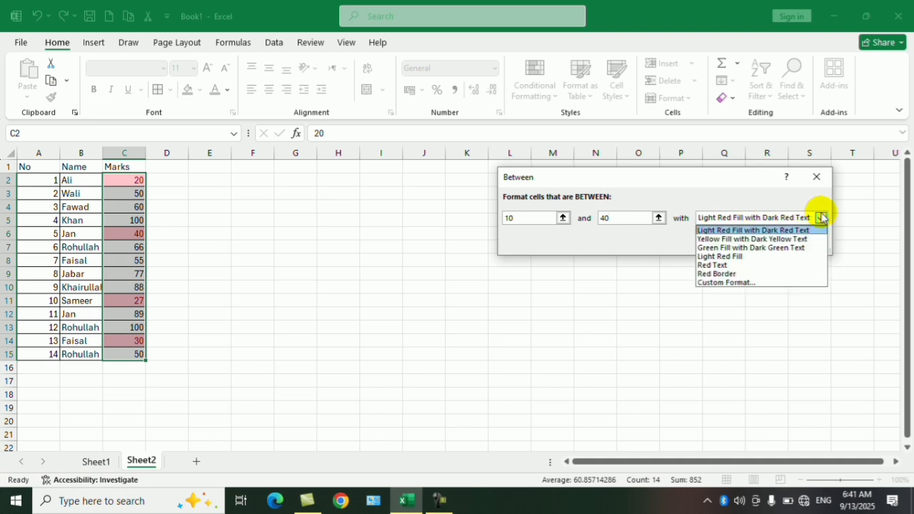
{"action": "left_click", "coordinate": [736, 274]}
{"action": "left_click", "coordinate": [747, 241]}
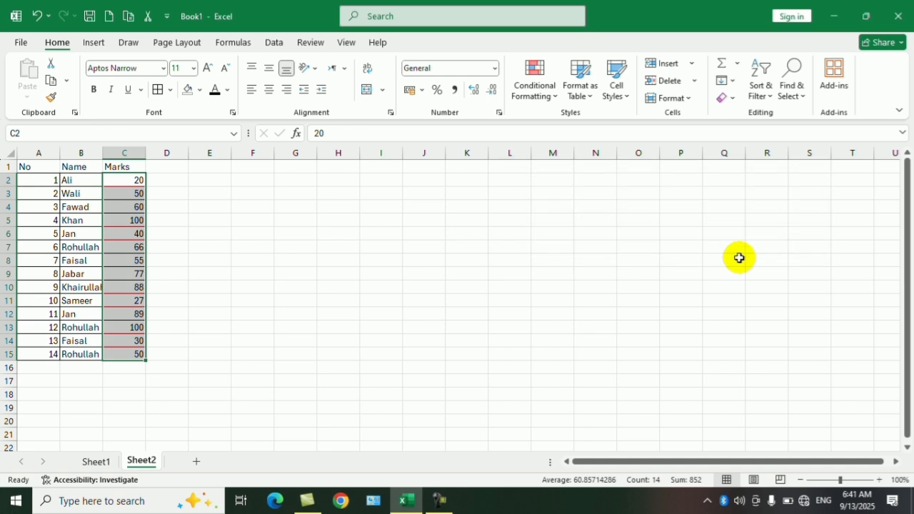
{"action": "left_click", "coordinate": [677, 262]}
{"action": "left_click", "coordinate": [386, 288]}
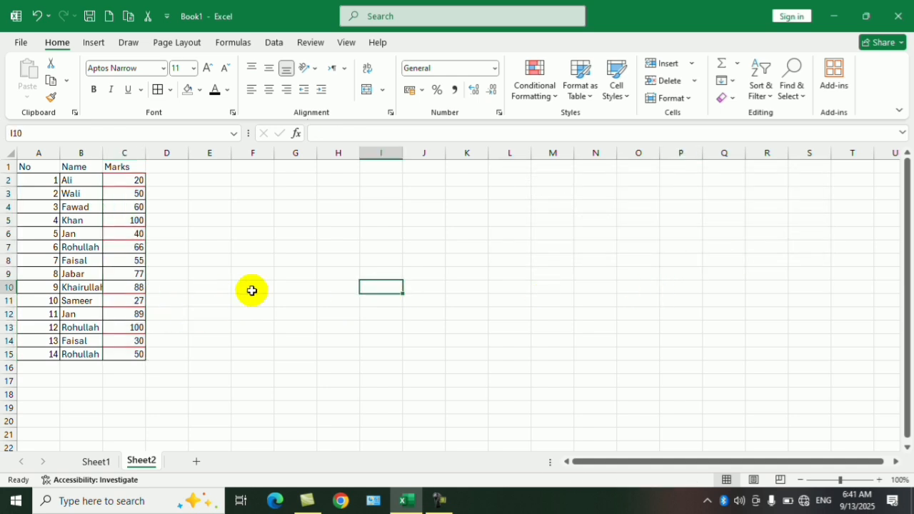
{"action": "left_click", "coordinate": [258, 259]}
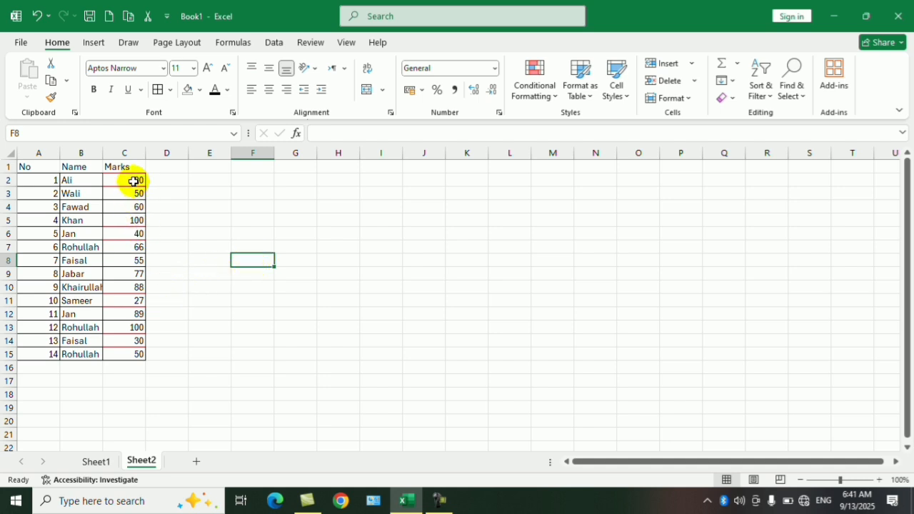
{"action": "left_click_drag", "start_coordinate": [133, 181], "coordinate": [24, 353]}
{"action": "left_click", "coordinate": [172, 91]}
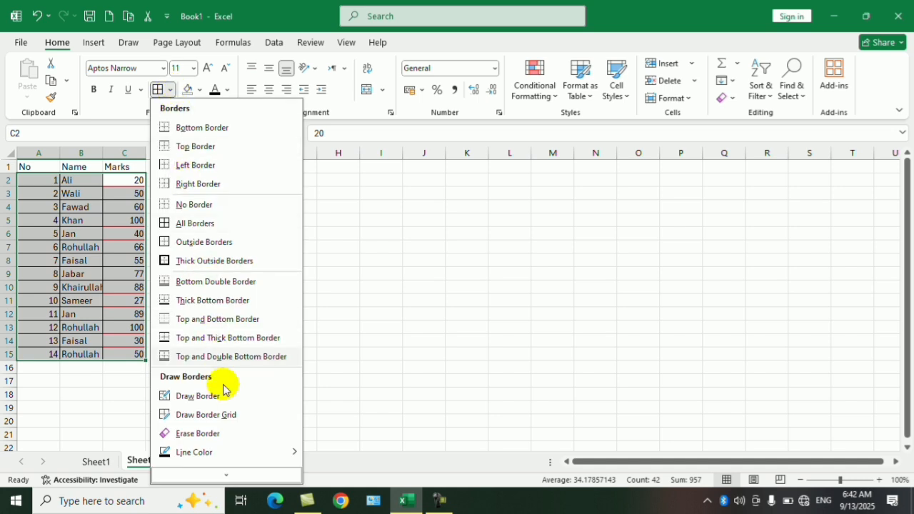
{"action": "left_click", "coordinate": [430, 273]}
{"action": "left_click", "coordinate": [227, 248]}
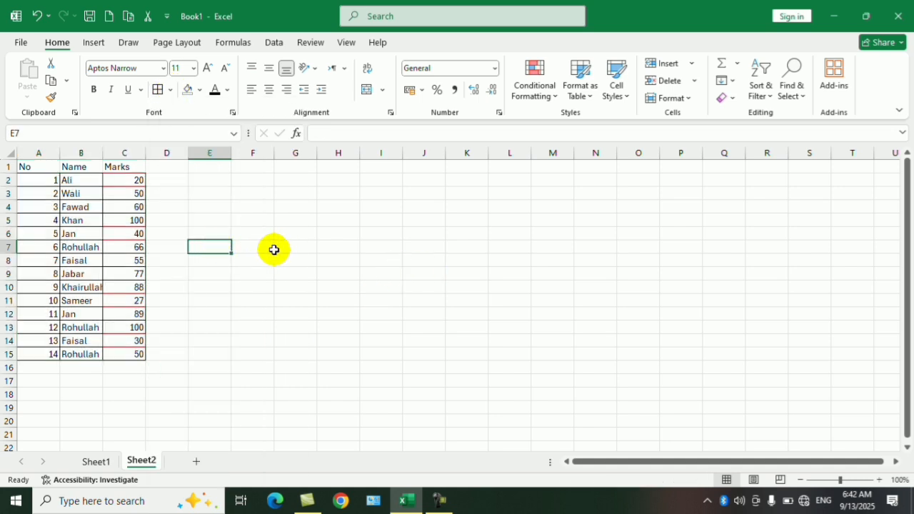
Examine the borders of the marks in column C up close
{"action": "scroll", "coordinate": [221, 229], "scroll_direction": "up", "scroll_amount": 12, "text": "ctrl"}
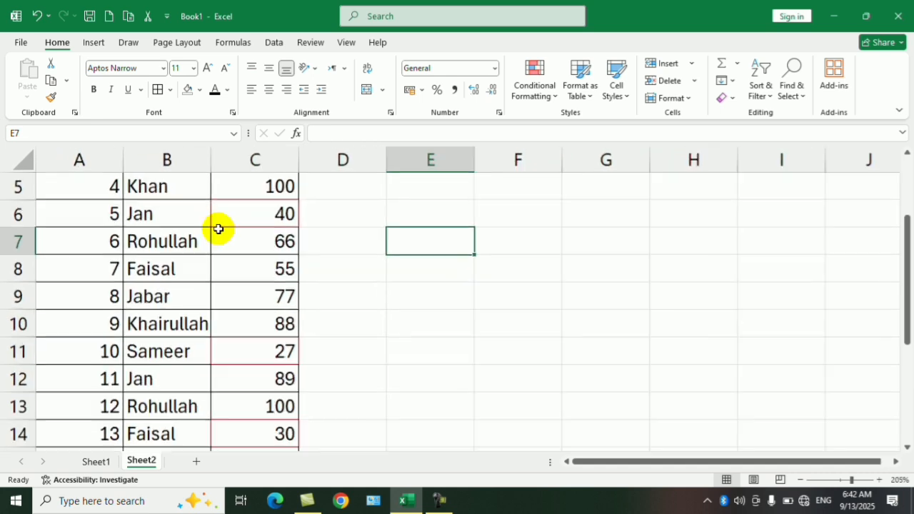
{"action": "scroll", "coordinate": [402, 284], "scroll_direction": "up", "scroll_amount": 2}
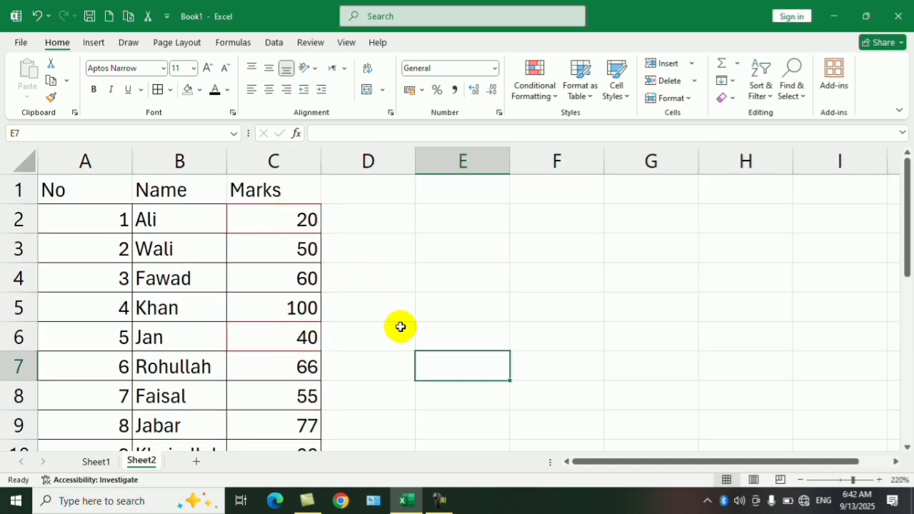
{"action": "scroll", "coordinate": [402, 325], "scroll_direction": "down", "scroll_amount": 3}
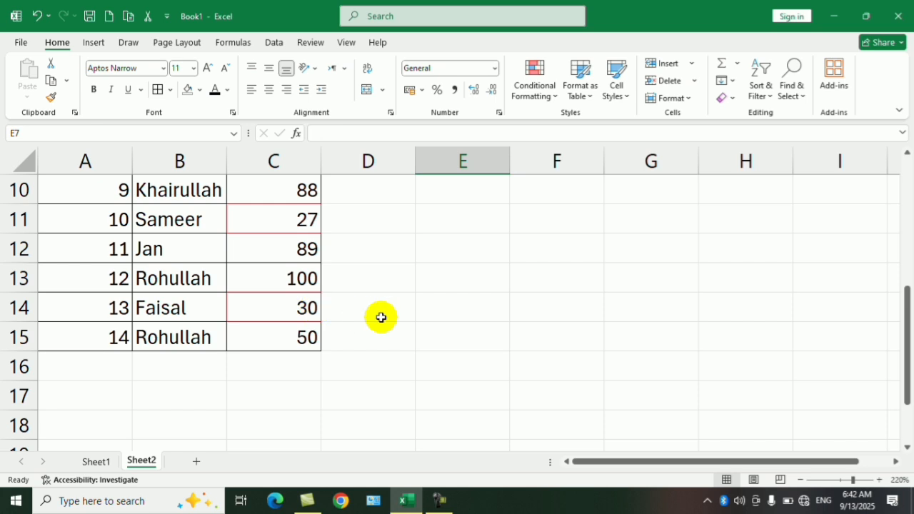
{"action": "scroll", "coordinate": [375, 323], "scroll_direction": "down", "scroll_amount": 5}
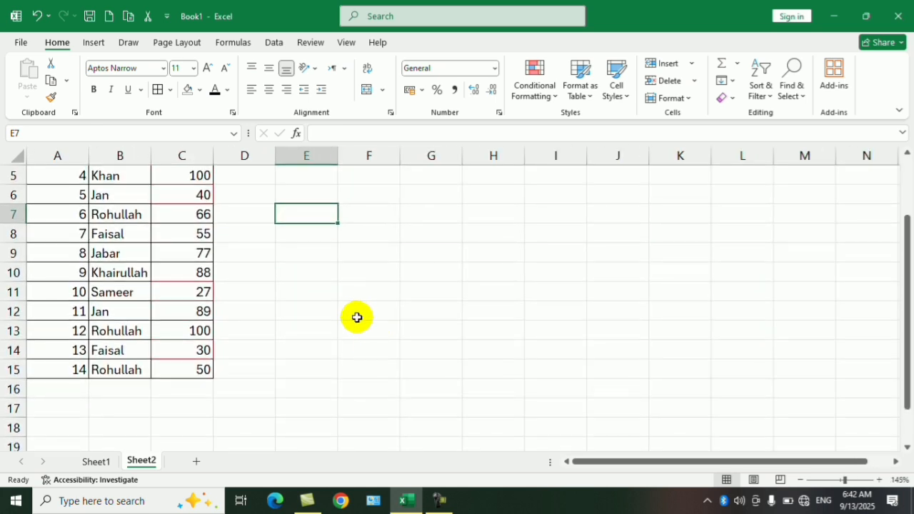
{"action": "scroll", "coordinate": [355, 315], "scroll_direction": "up", "scroll_amount": 2}
{"action": "scroll", "coordinate": [355, 315], "scroll_direction": "down", "scroll_amount": 1}
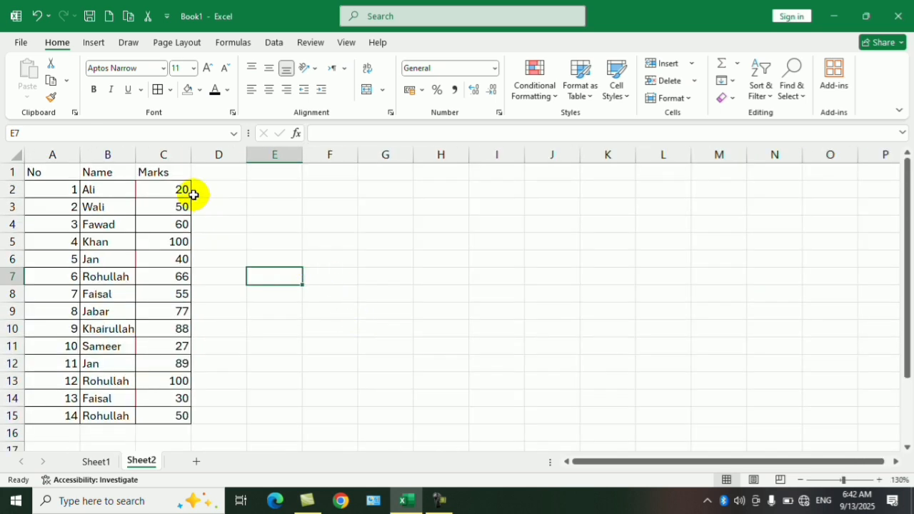
Start a Between conditional formatting rule for the marks in C2:C15 with limits 19 and 40
{"action": "left_click_drag", "start_coordinate": [175, 190], "coordinate": [175, 416]}
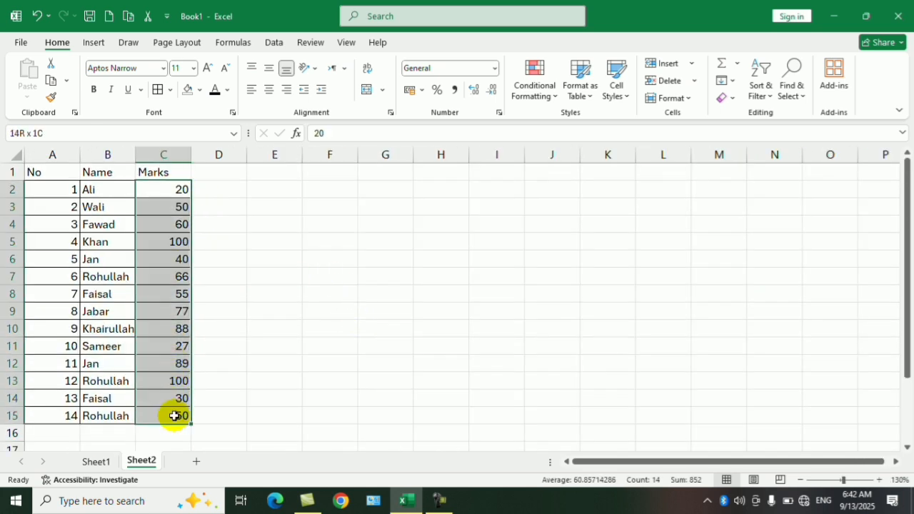
{"action": "left_click", "coordinate": [541, 87]}
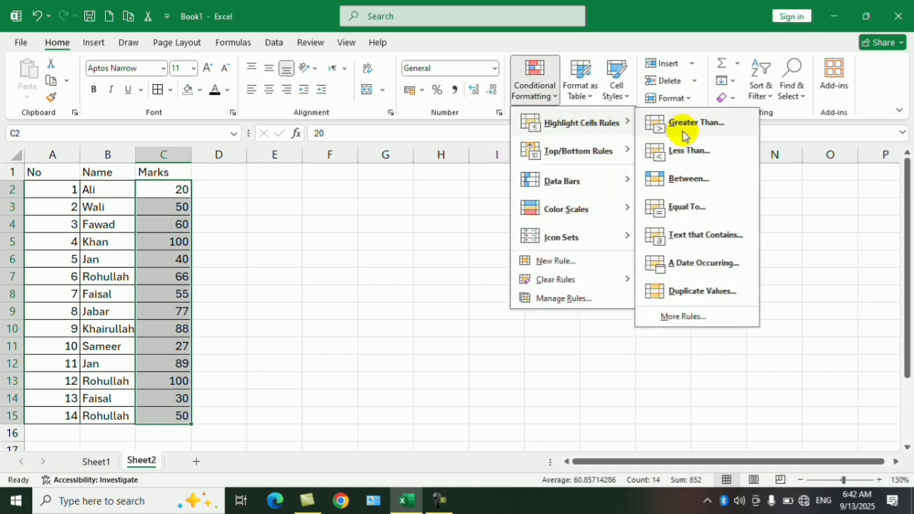
{"action": "left_click", "coordinate": [707, 180]}
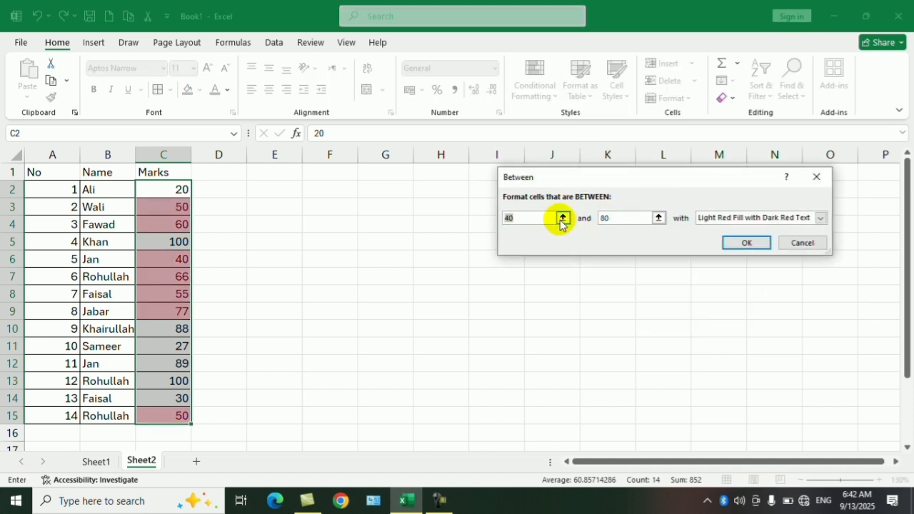
{"action": "double_click", "coordinate": [529, 218]}
{"action": "type", "text": "19"}
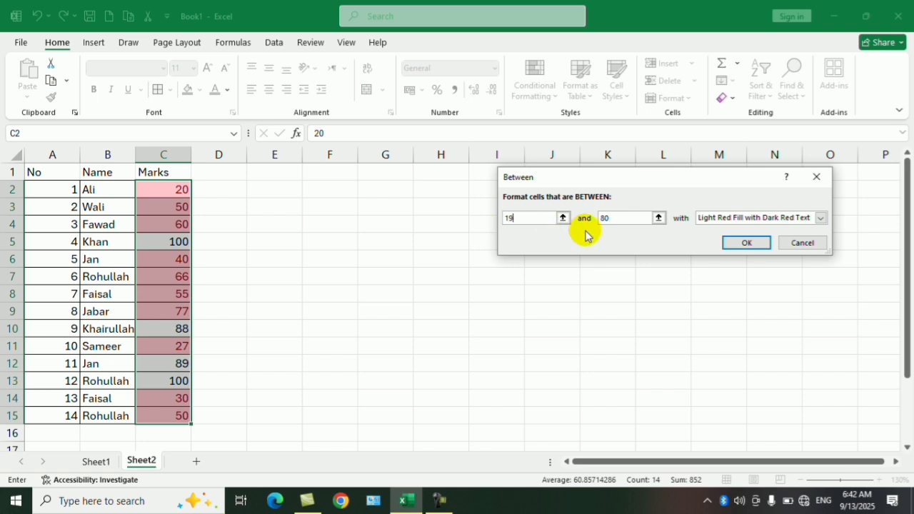
{"action": "double_click", "coordinate": [621, 220]}
{"action": "type", "text": "40"}
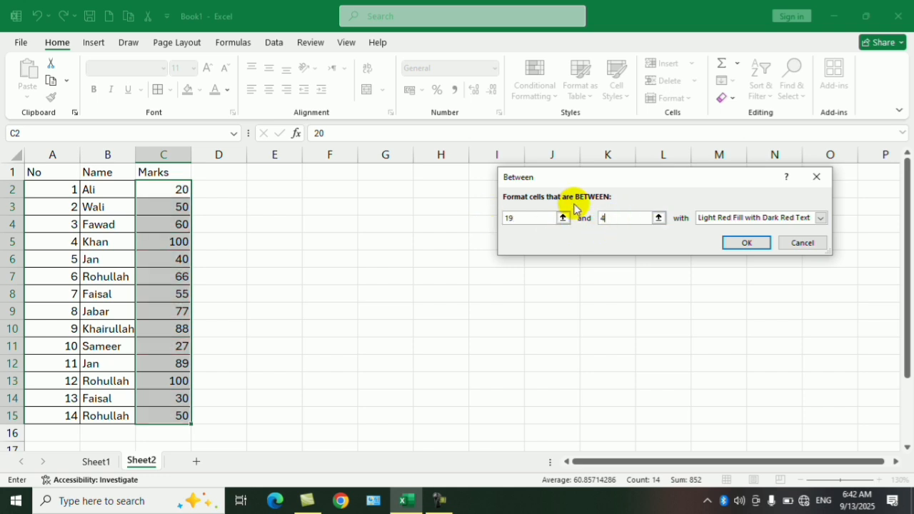
Choose a custom format with a red font color for the Between rule
{"action": "left_click", "coordinate": [822, 219]}
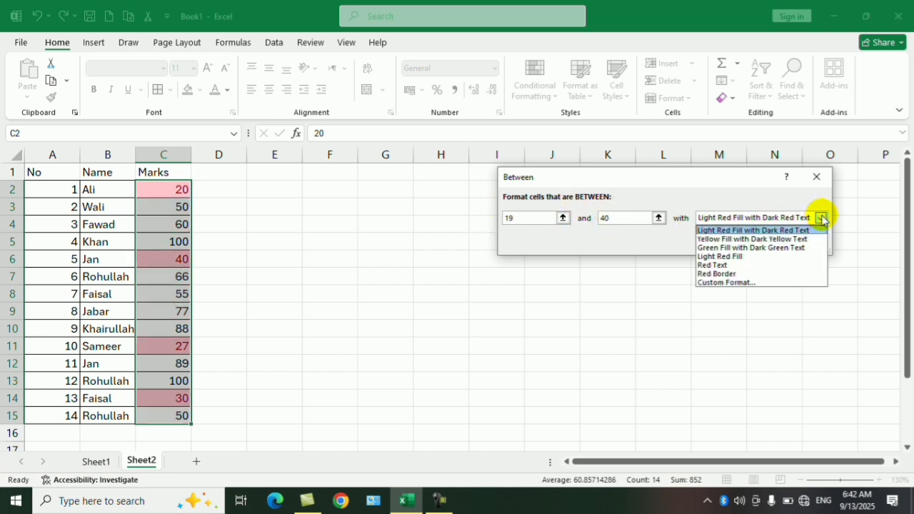
{"action": "left_click", "coordinate": [730, 281]}
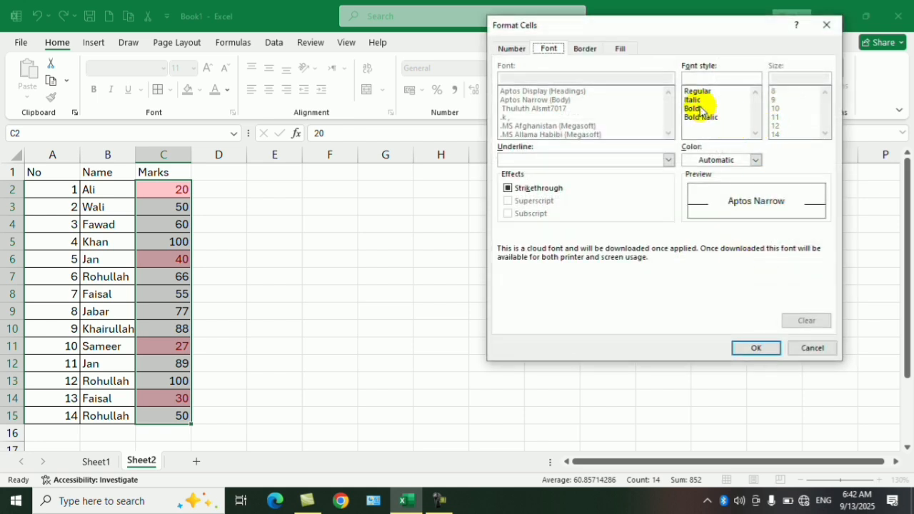
{"action": "left_click", "coordinate": [757, 160]}
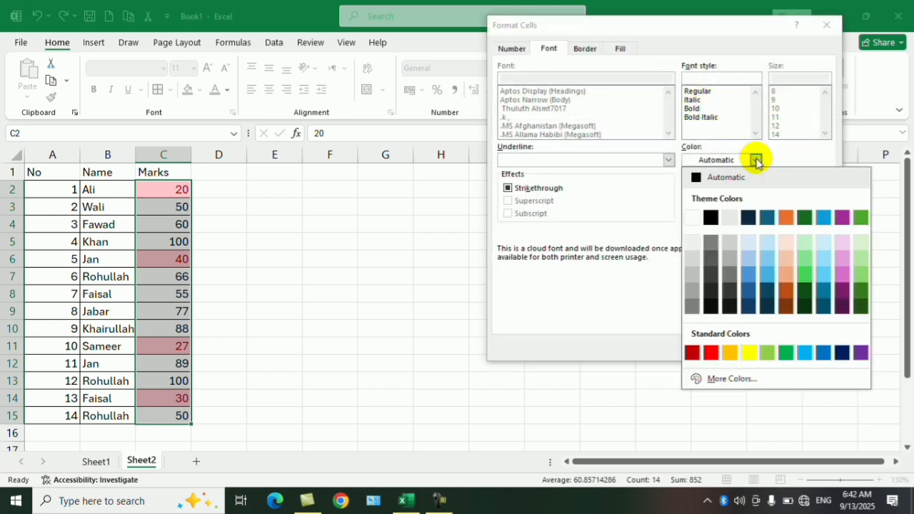
{"action": "left_click", "coordinate": [712, 353]}
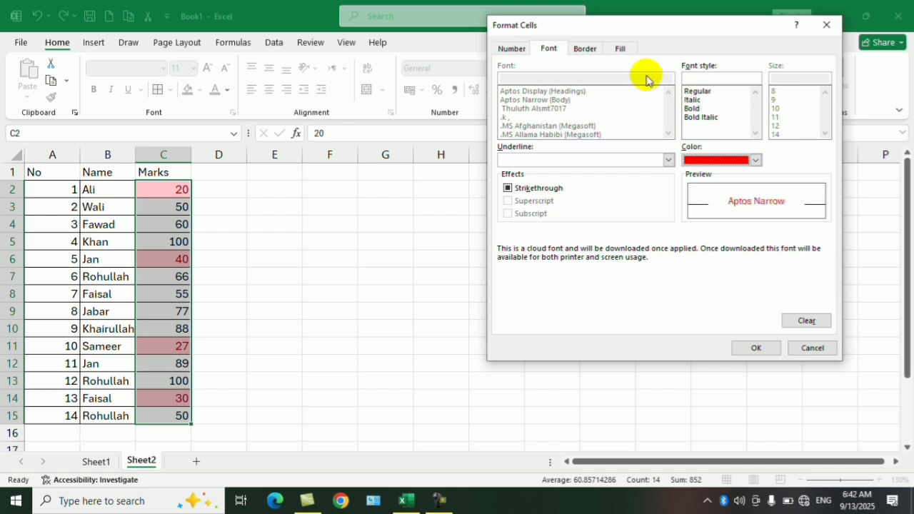
Set the custom format's border line color to red and apply the Between rule to the marks
{"action": "left_click", "coordinate": [586, 50]}
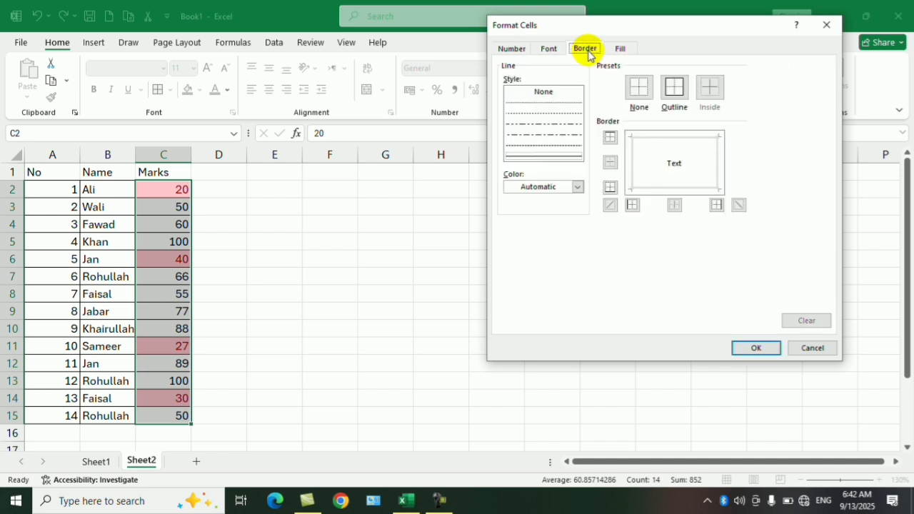
{"action": "left_click", "coordinate": [578, 188]}
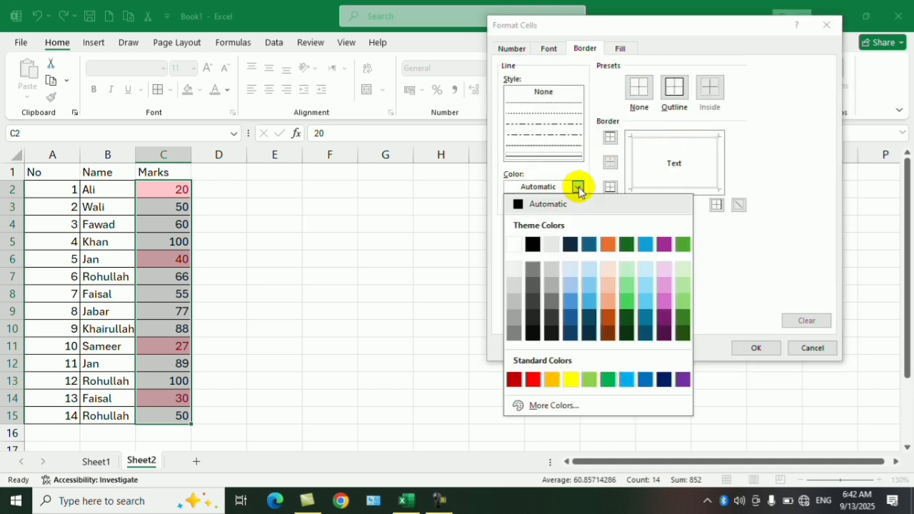
{"action": "left_click", "coordinate": [533, 380]}
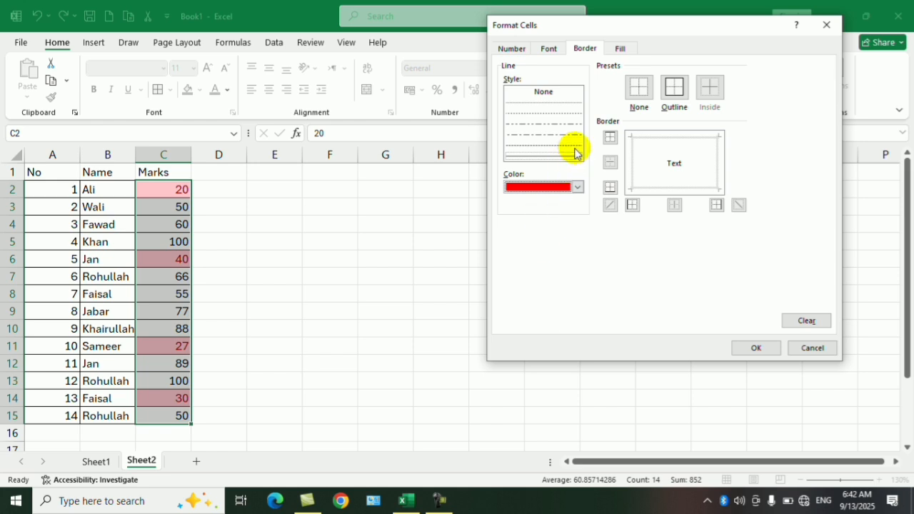
{"action": "left_click", "coordinate": [623, 49]}
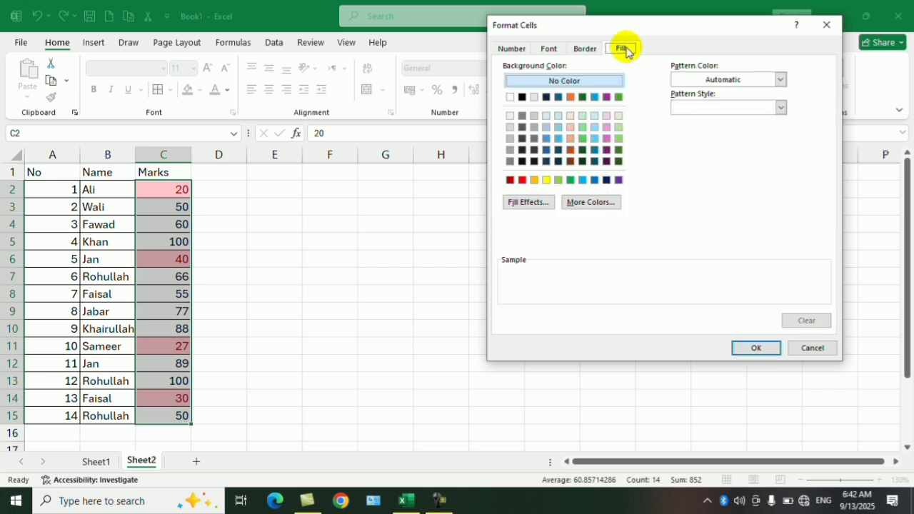
{"action": "left_click", "coordinate": [589, 48]}
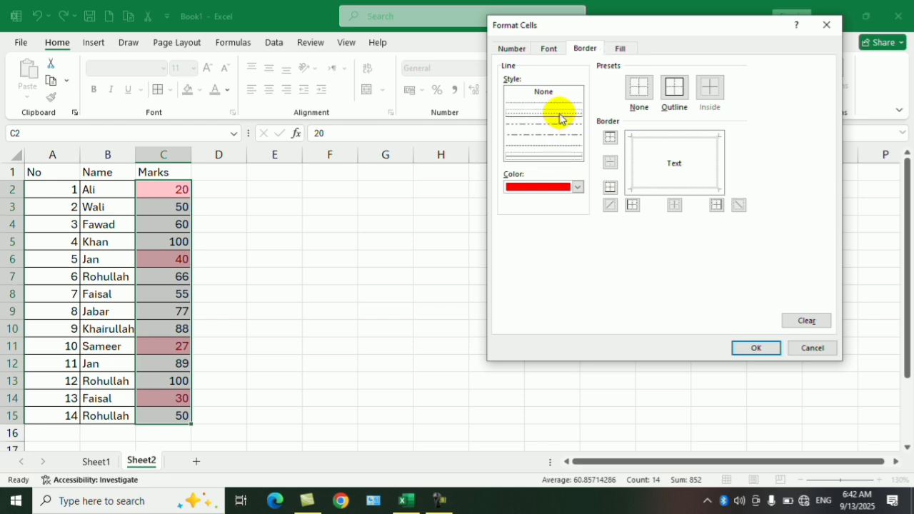
{"action": "left_click", "coordinate": [756, 348]}
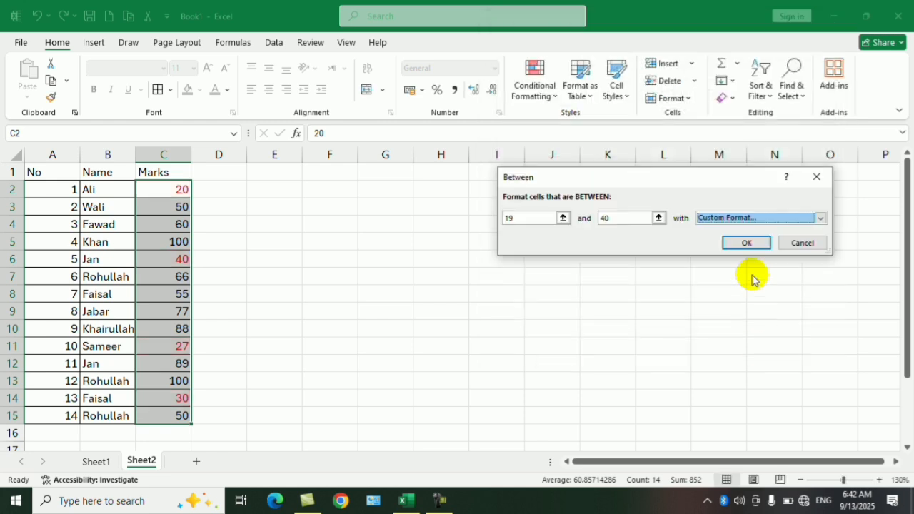
{"action": "left_click", "coordinate": [746, 243]}
{"action": "left_click", "coordinate": [541, 296]}
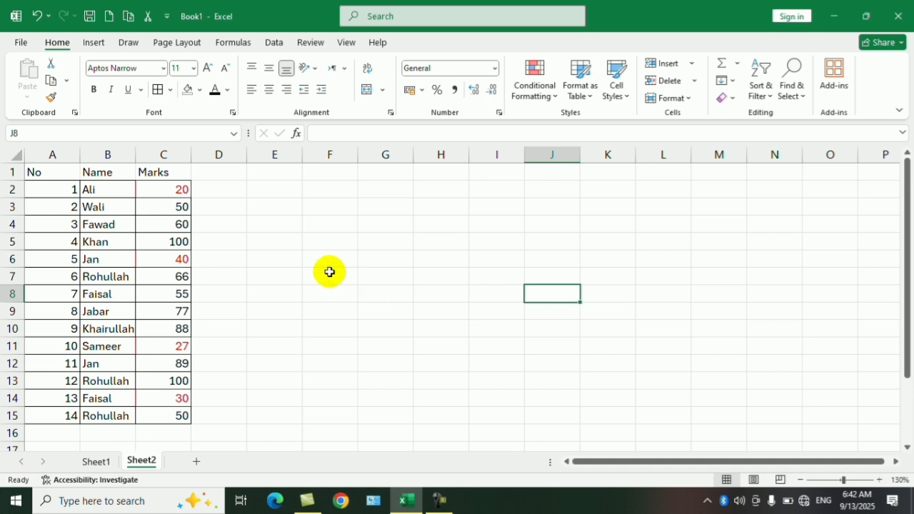
Examine the font color and cell borders of the marks that fall between 19 and 40
{"action": "scroll", "coordinate": [184, 206], "scroll_direction": "up", "scroll_amount": 15, "text": "ctrl"}
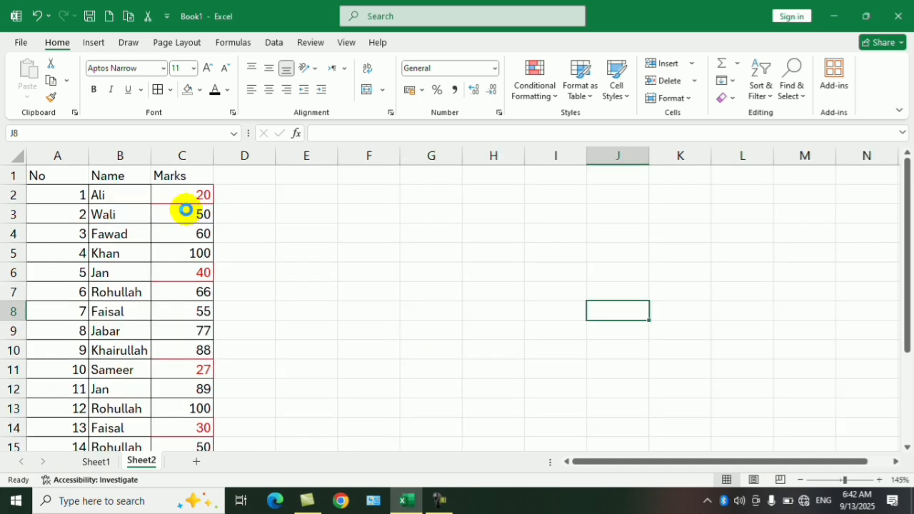
{"action": "left_click_drag", "start_coordinate": [734, 472], "coordinate": [514, 469]}
{"action": "scroll", "coordinate": [414, 402], "scroll_direction": "up", "scroll_amount": 3, "text": "ctrl"}
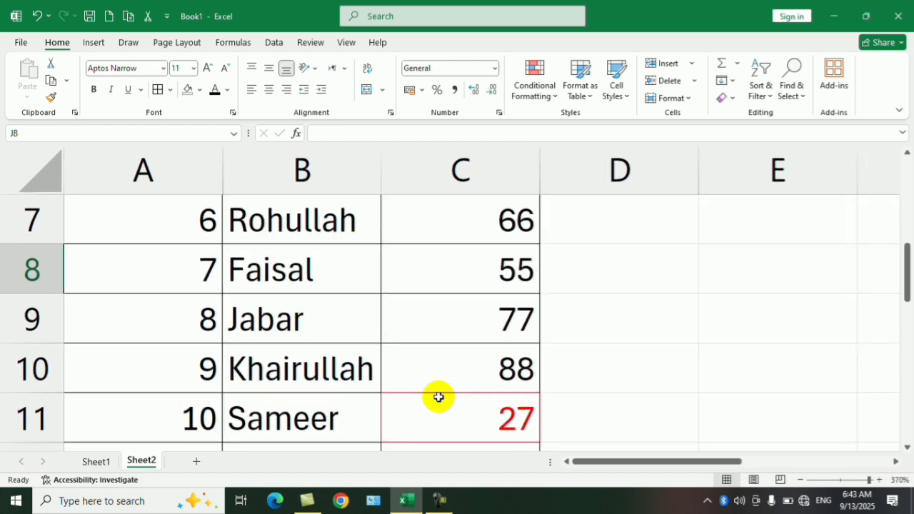
{"action": "scroll", "coordinate": [509, 420], "scroll_direction": "down", "scroll_amount": 10, "text": "ctrl"}
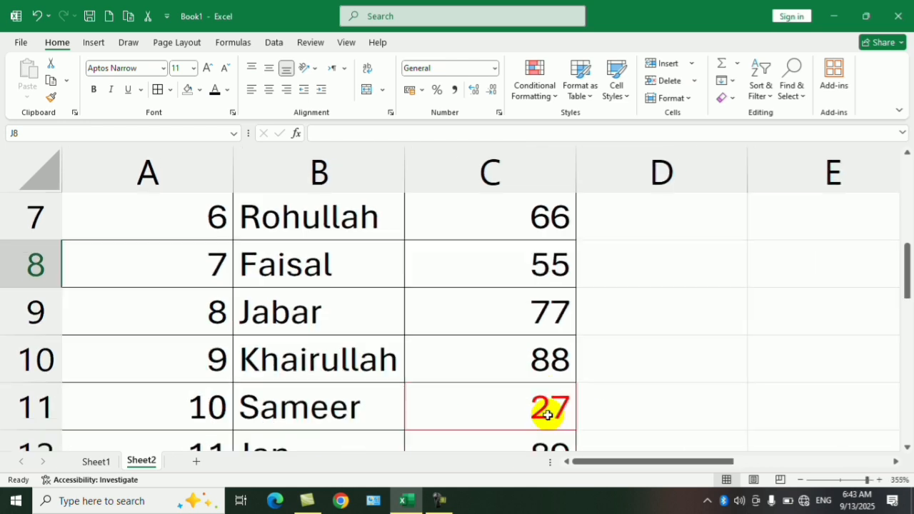
{"action": "scroll", "coordinate": [454, 360], "scroll_direction": "down", "scroll_amount": 3, "text": "ctrl"}
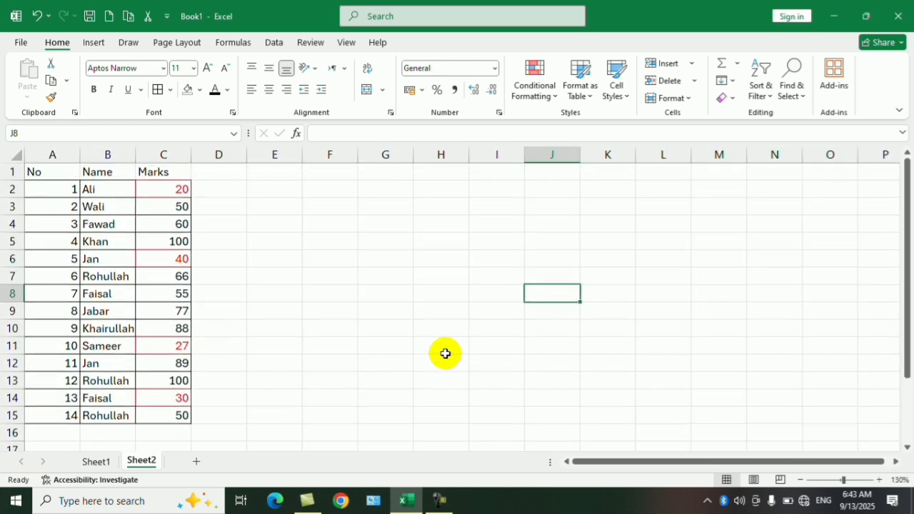
{"action": "left_click", "coordinate": [372, 294]}
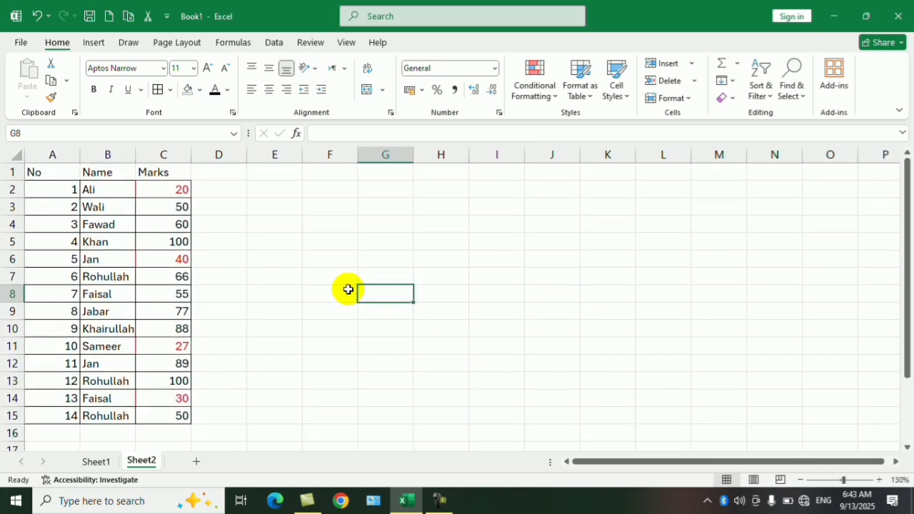
{"action": "left_click", "coordinate": [450, 504]}
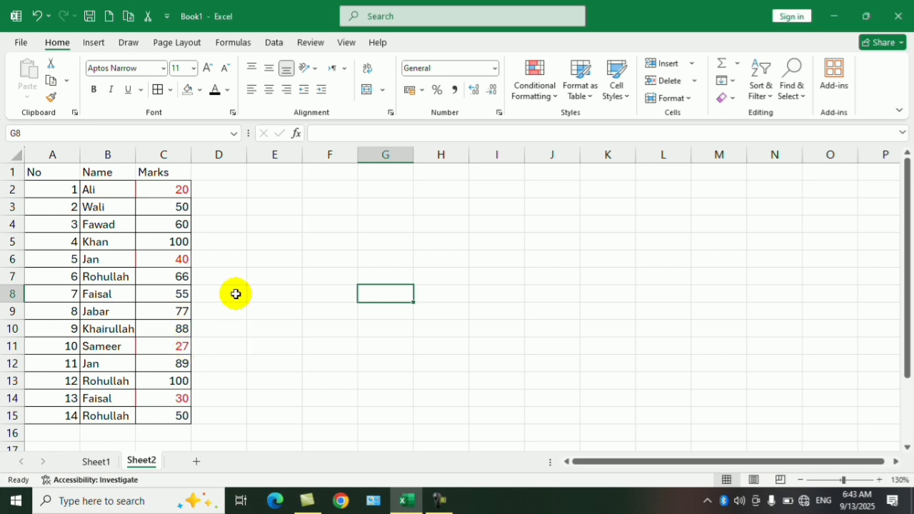
{"action": "left_click", "coordinate": [333, 230]}
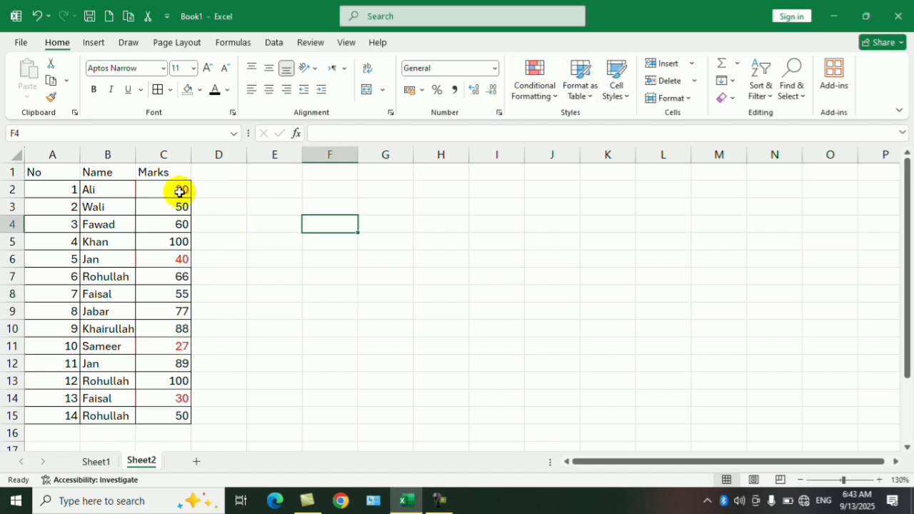
Highlight the marks in C2:C15 that are equal to 100 with Yellow Fill with Dark Yellow Text
{"action": "left_click_drag", "start_coordinate": [179, 190], "coordinate": [180, 416]}
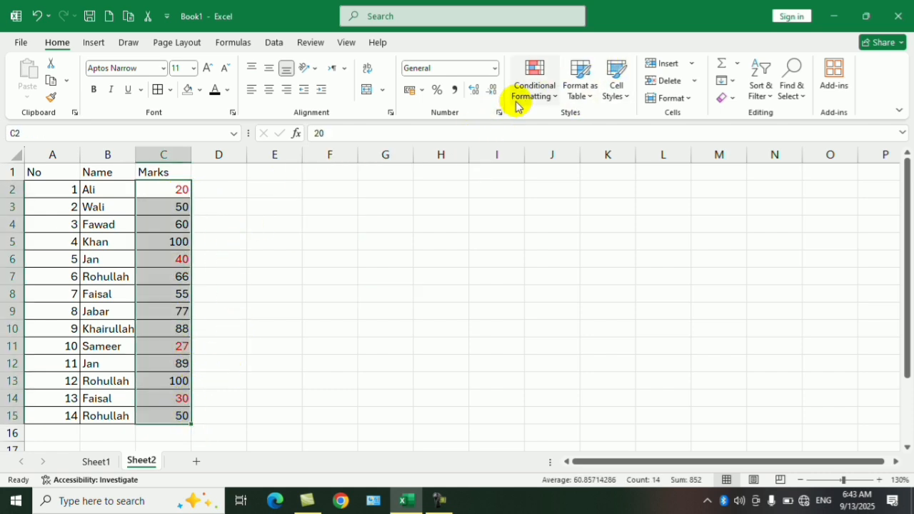
{"action": "left_click", "coordinate": [534, 82]}
{"action": "mouse_move", "coordinate": [566, 125]}
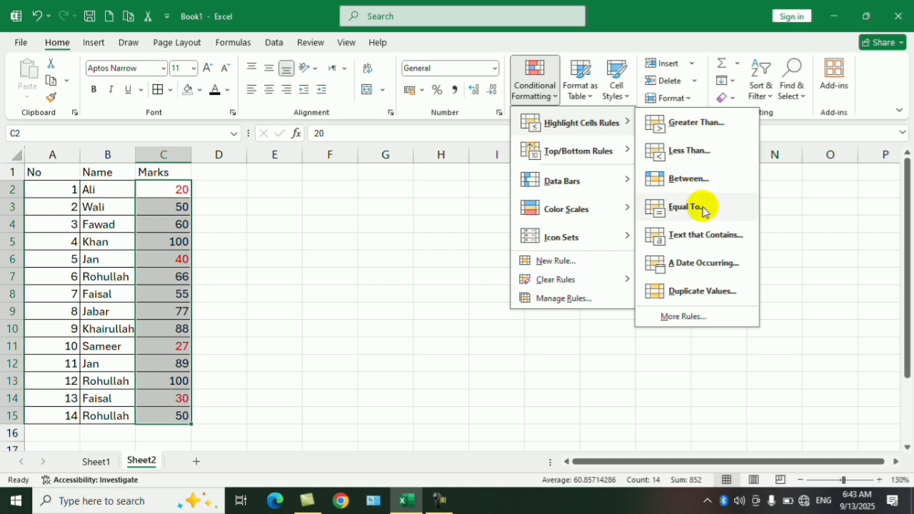
{"action": "left_click", "coordinate": [703, 208]}
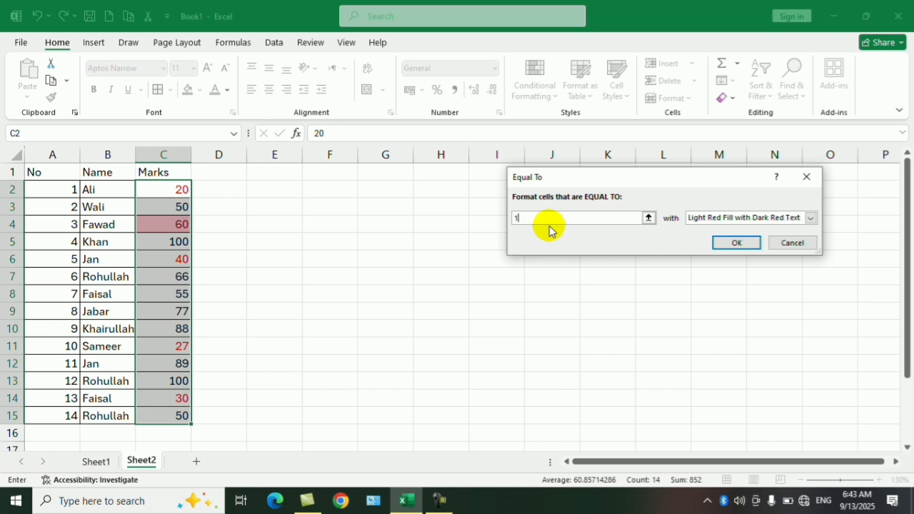
{"action": "type", "text": "100"}
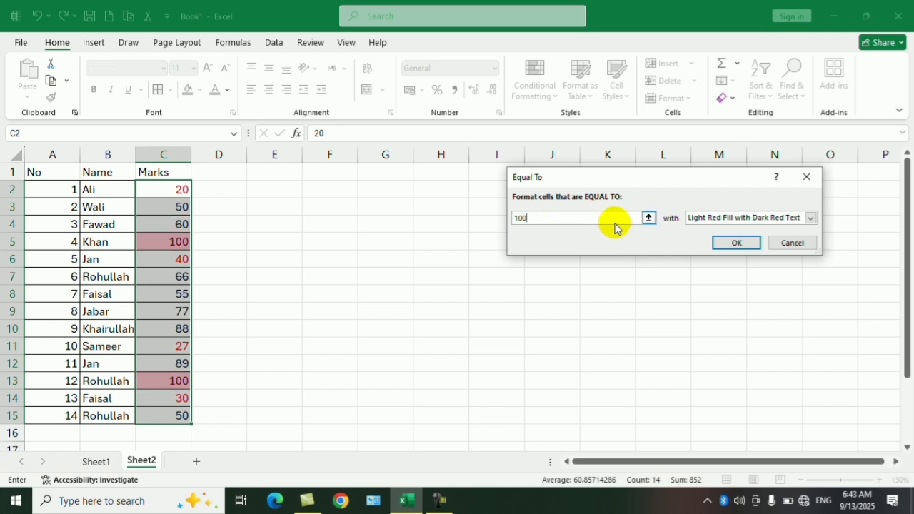
{"action": "left_click", "coordinate": [811, 218]}
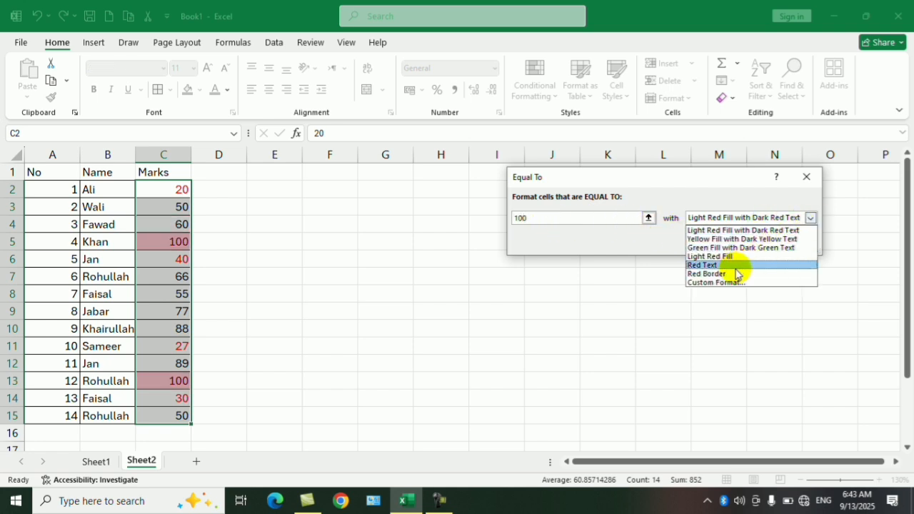
{"action": "left_click", "coordinate": [770, 240]}
{"action": "left_click", "coordinate": [736, 243]}
{"action": "left_click", "coordinate": [545, 307]}
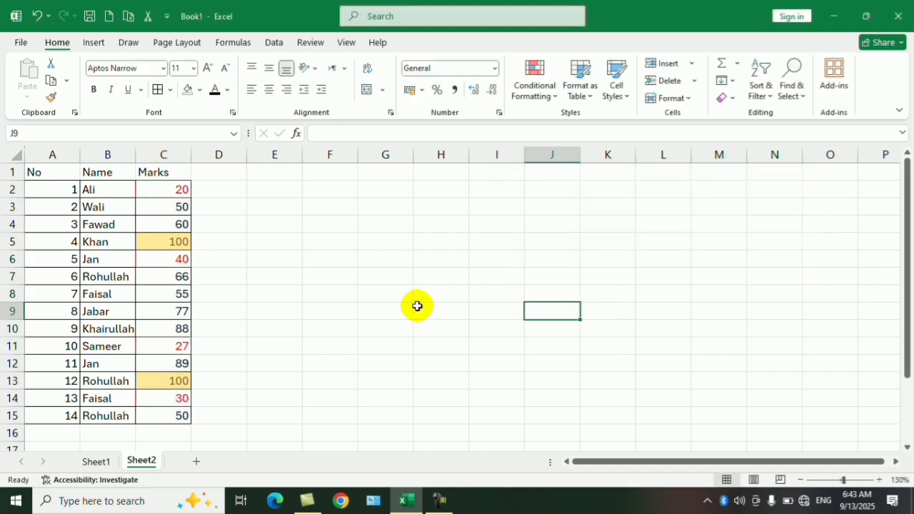
{"action": "scroll", "coordinate": [233, 307], "scroll_direction": "down", "scroll_amount": 1}
{"action": "scroll", "coordinate": [279, 343], "scroll_direction": "up", "scroll_amount": 1}
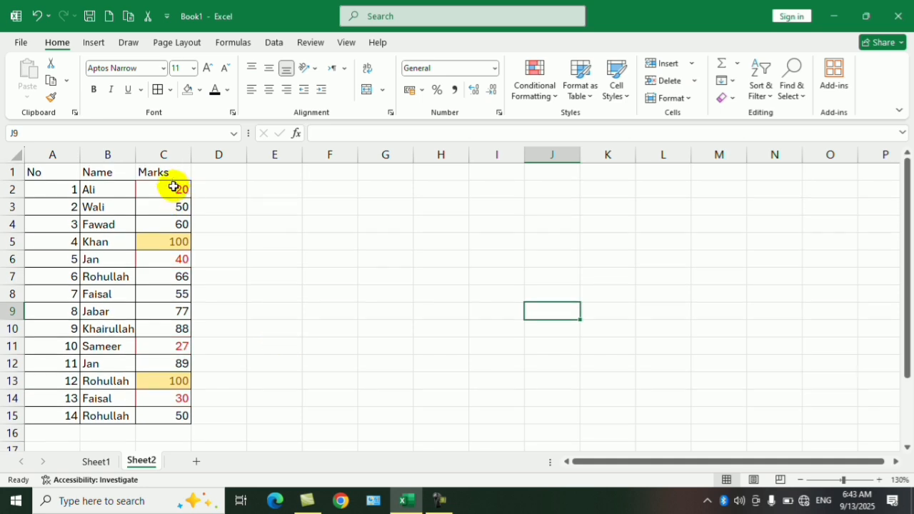
{"action": "left_click_drag", "start_coordinate": [173, 187], "coordinate": [182, 416]}
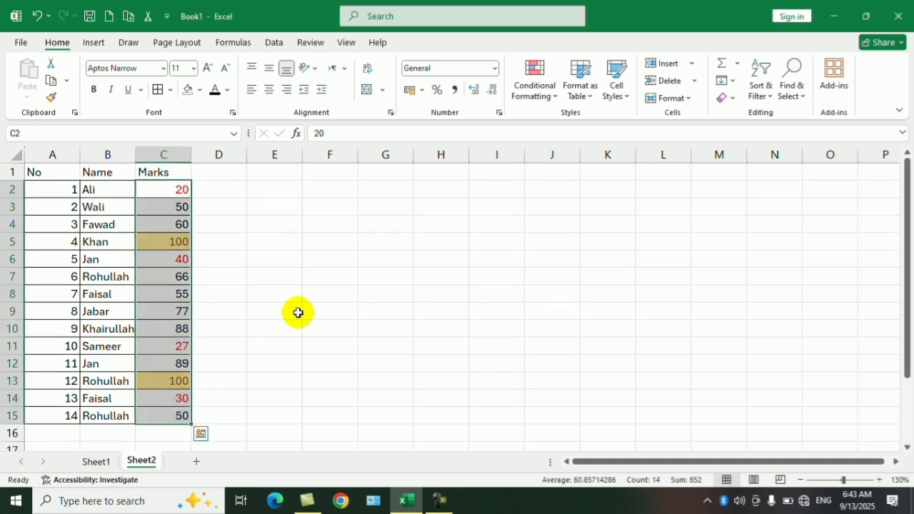
{"action": "left_click", "coordinate": [523, 107]}
{"action": "mouse_move", "coordinate": [585, 123]}
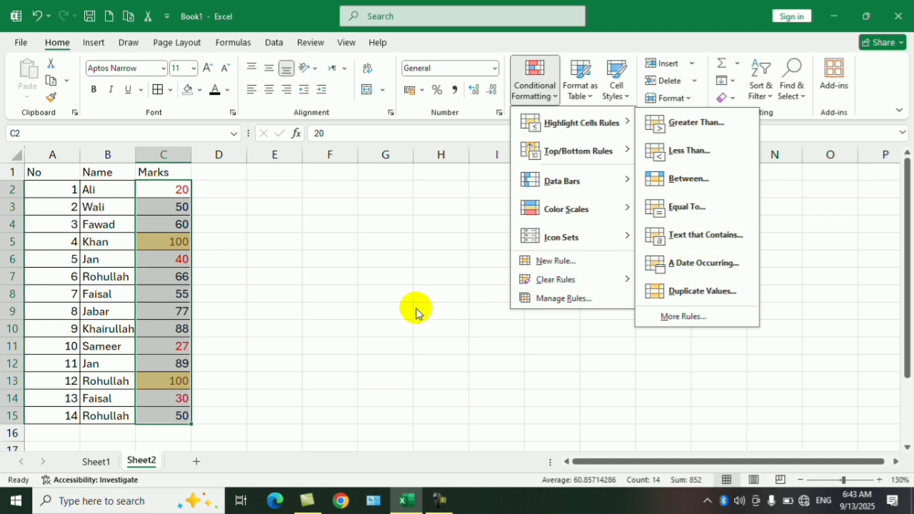
{"action": "key", "text": "Escape"}
{"action": "key", "text": "Escape"}
{"action": "left_click", "coordinate": [290, 243]}
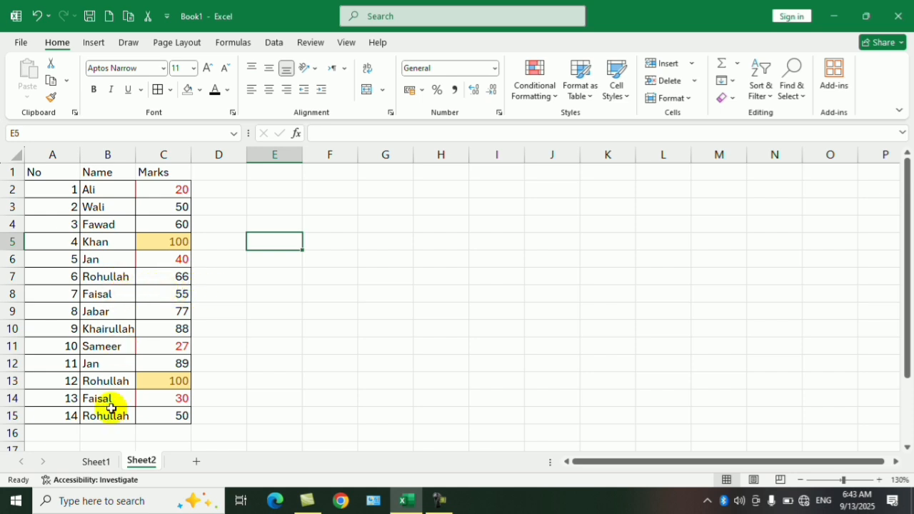
{"action": "left_click", "coordinate": [122, 277]}
{"action": "left_click", "coordinate": [323, 274]}
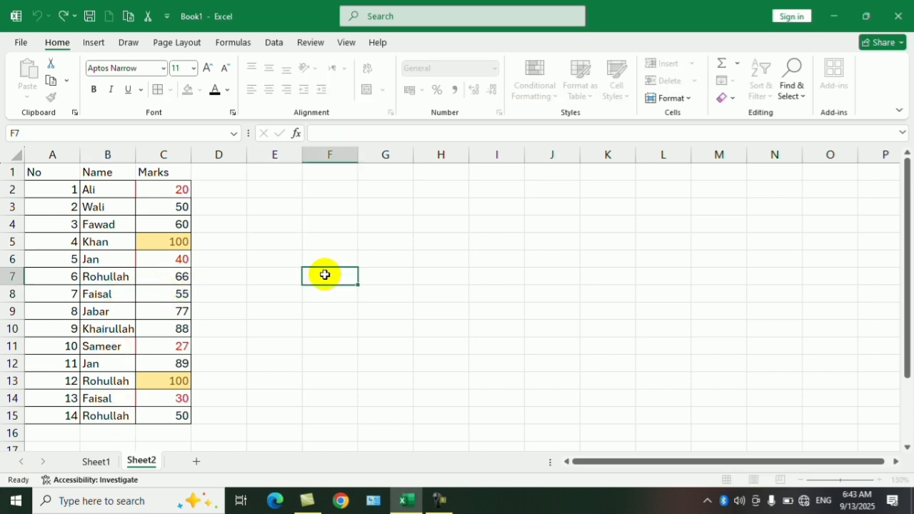
Copy the names and marks in B2:C15 and paste them three times below the list, at B16, B30 and B44
{"action": "left_click_drag", "start_coordinate": [165, 193], "coordinate": [106, 414]}
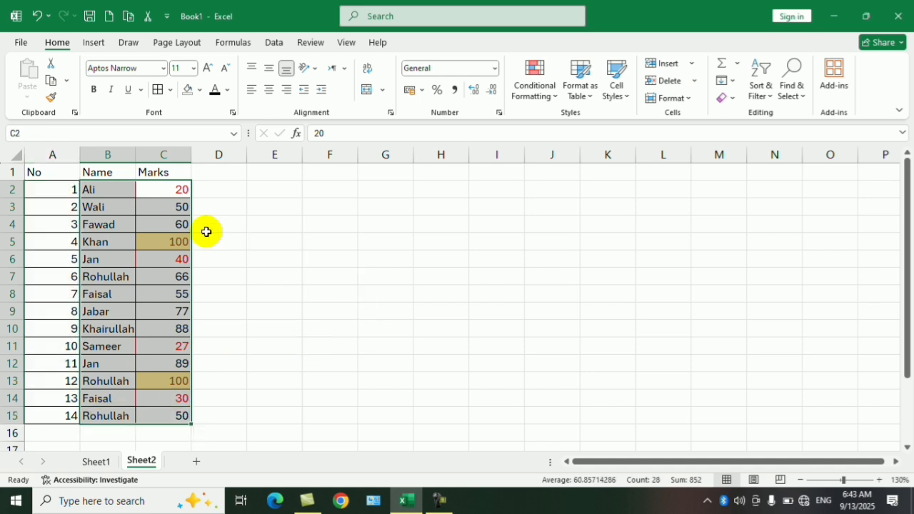
{"action": "key", "text": "ctrl+c"}
{"action": "scroll", "coordinate": [214, 372], "scroll_direction": "down", "scroll_amount": 1}
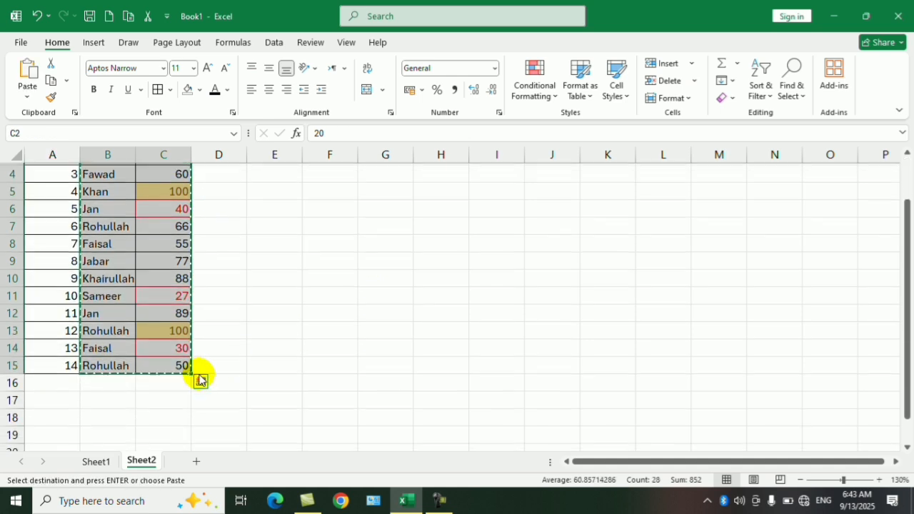
{"action": "left_click", "coordinate": [124, 381]}
{"action": "key", "text": "ctrl+v"}
{"action": "scroll", "coordinate": [124, 381], "scroll_direction": "down", "scroll_amount": 6}
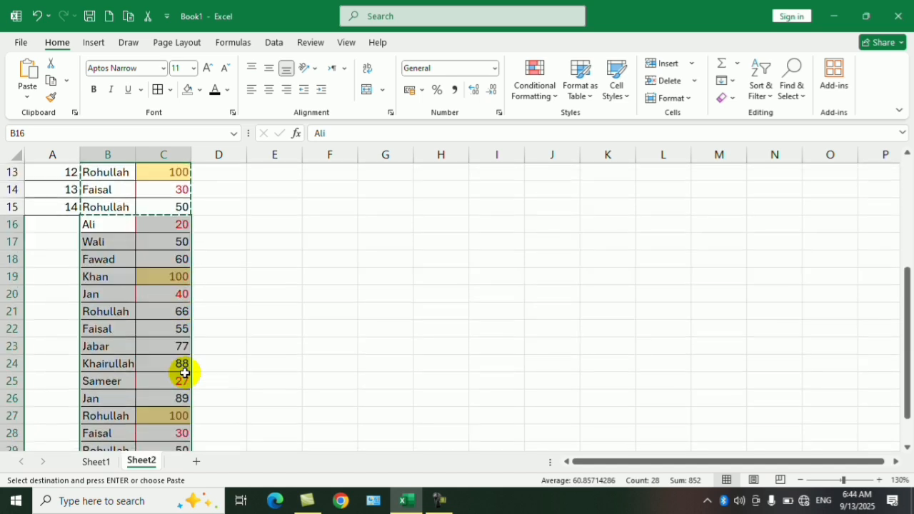
{"action": "left_click", "coordinate": [121, 312]}
{"action": "key", "text": "ctrl+v"}
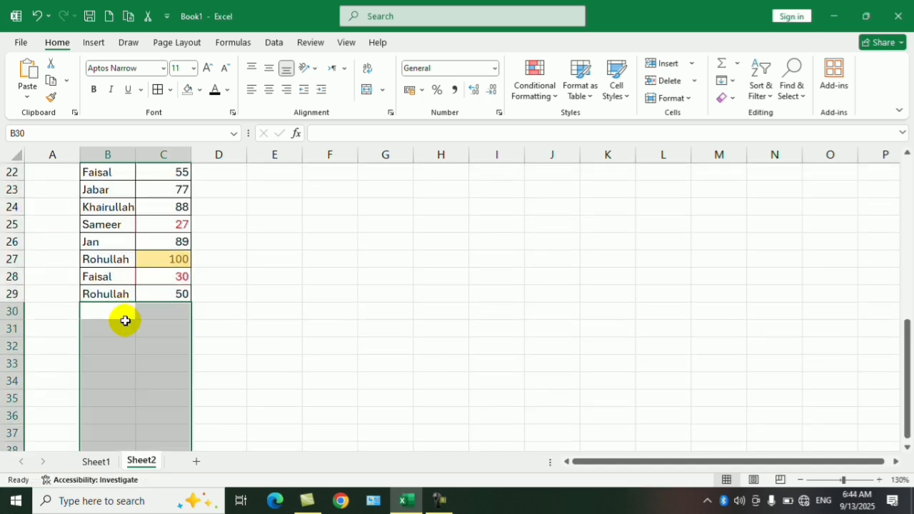
{"action": "scroll", "coordinate": [153, 341], "scroll_direction": "down", "scroll_amount": 7}
{"action": "scroll", "coordinate": [132, 282], "scroll_direction": "up", "scroll_amount": 1}
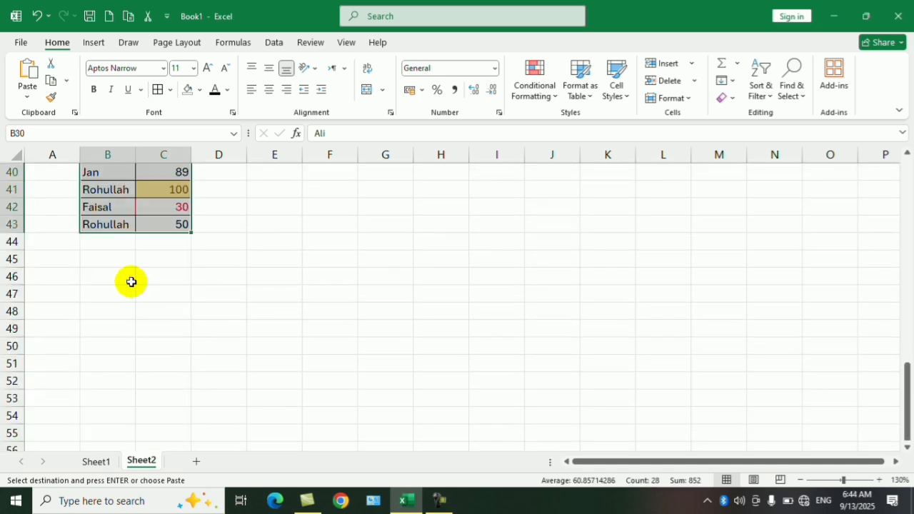
{"action": "left_click", "coordinate": [117, 245]}
{"action": "key", "text": "ctrl+v"}
{"action": "scroll", "coordinate": [131, 255], "scroll_direction": "up", "scroll_amount": 13}
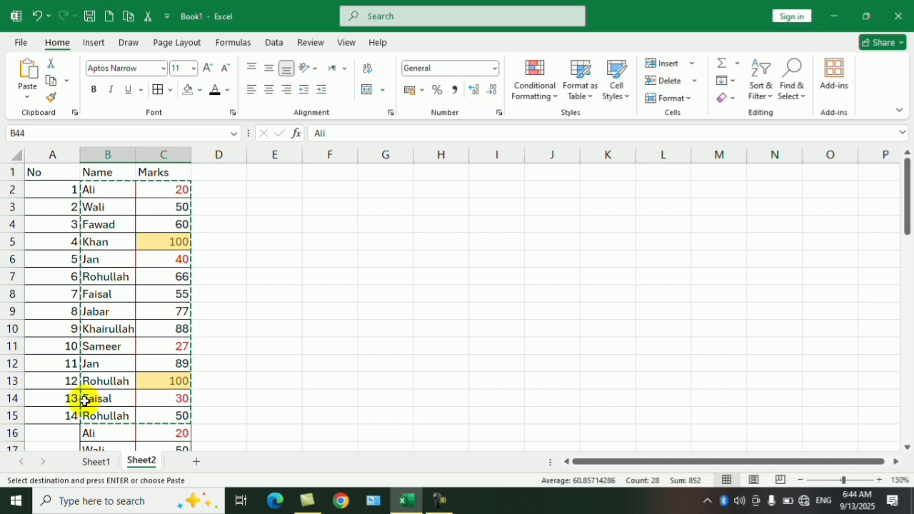
Extend the numbering in column A from A15 down to 56 in A57
{"action": "scroll", "coordinate": [85, 401], "scroll_direction": "down", "scroll_amount": 1}
{"action": "left_click", "coordinate": [75, 365]}
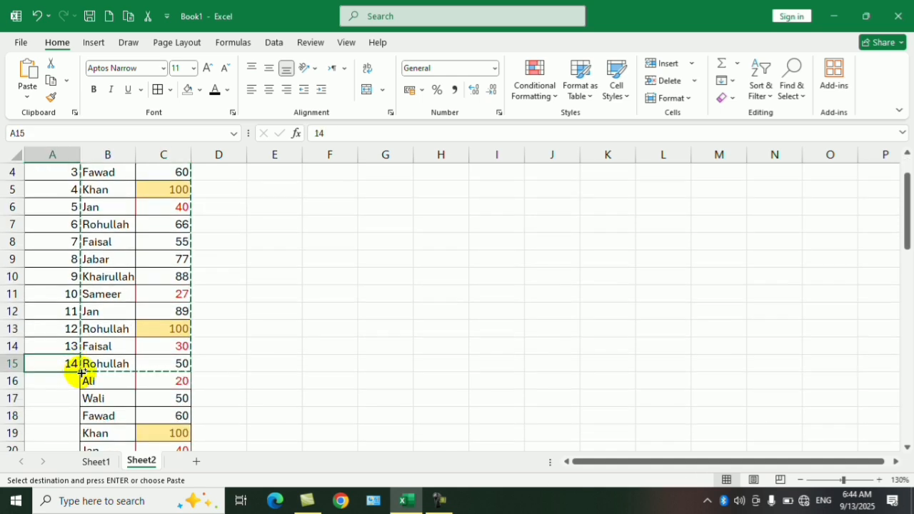
{"action": "left_click_drag", "start_coordinate": [81, 372], "coordinate": [74, 427]}
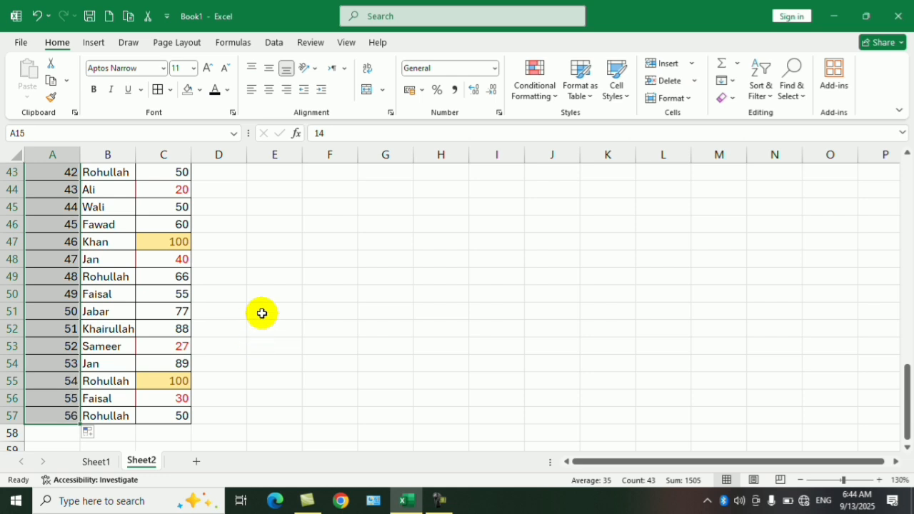
{"action": "left_click", "coordinate": [262, 314]}
Append the name shown in B5, in lowercase, to the name in B23
{"action": "scroll", "coordinate": [180, 343], "scroll_direction": "up", "scroll_amount": 10}
{"action": "scroll", "coordinate": [197, 285], "scroll_direction": "down", "scroll_amount": 2}
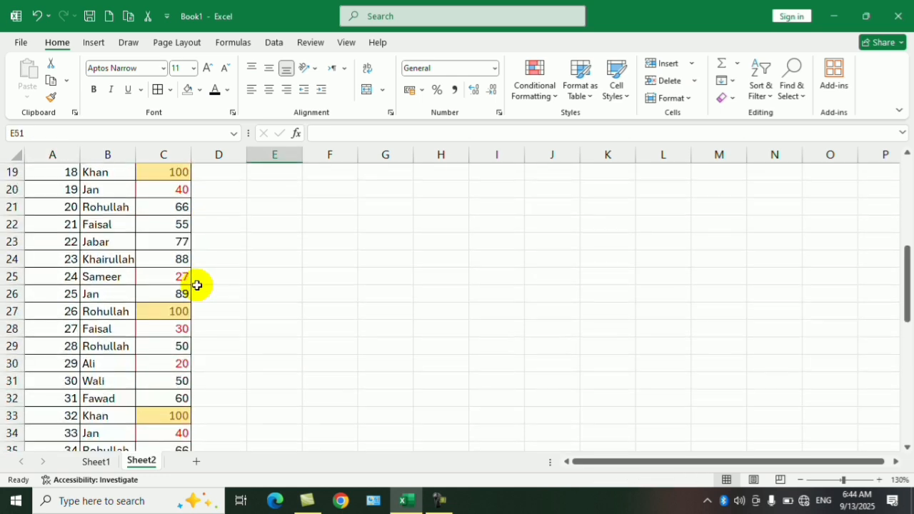
{"action": "double_click", "coordinate": [119, 236]}
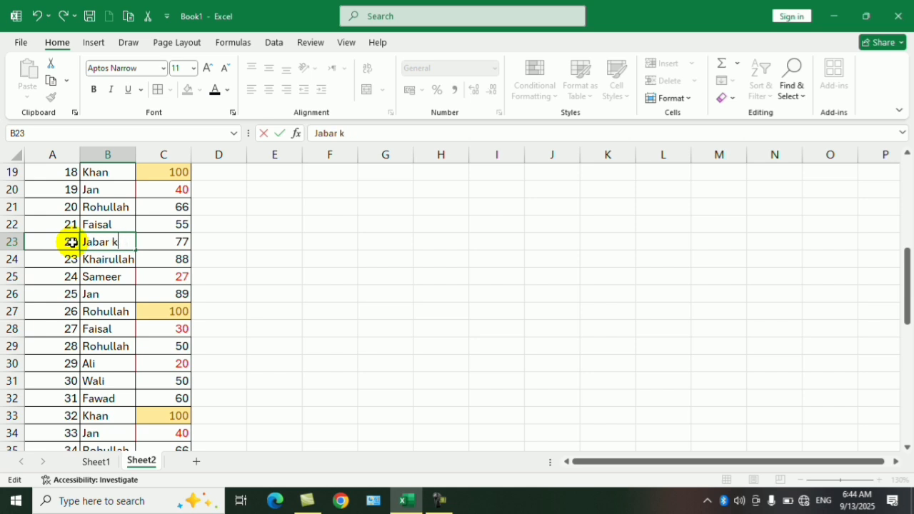
{"action": "key", "text": "Return"}
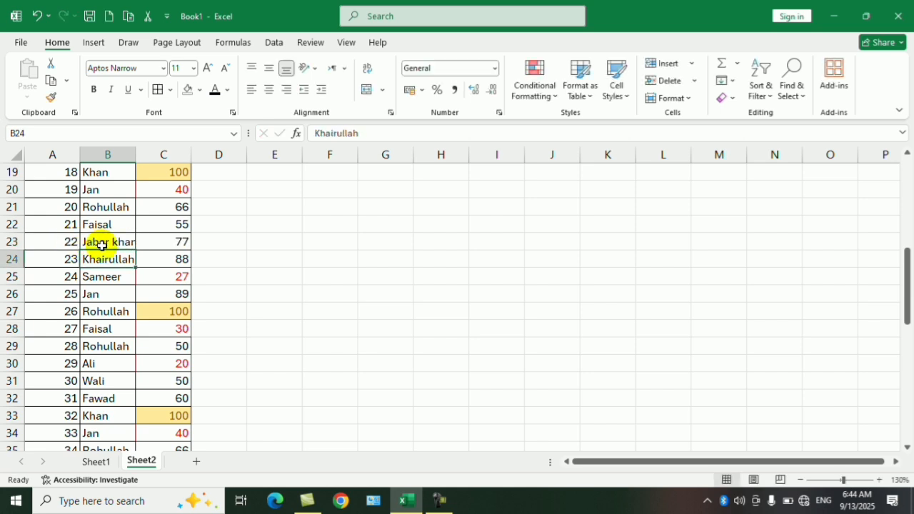
{"action": "left_click", "coordinate": [371, 312]}
Start a Text That Contains conditional formatting rule on columns A to C for the name appended in B23
{"action": "scroll", "coordinate": [125, 258], "scroll_direction": "up", "scroll_amount": 6}
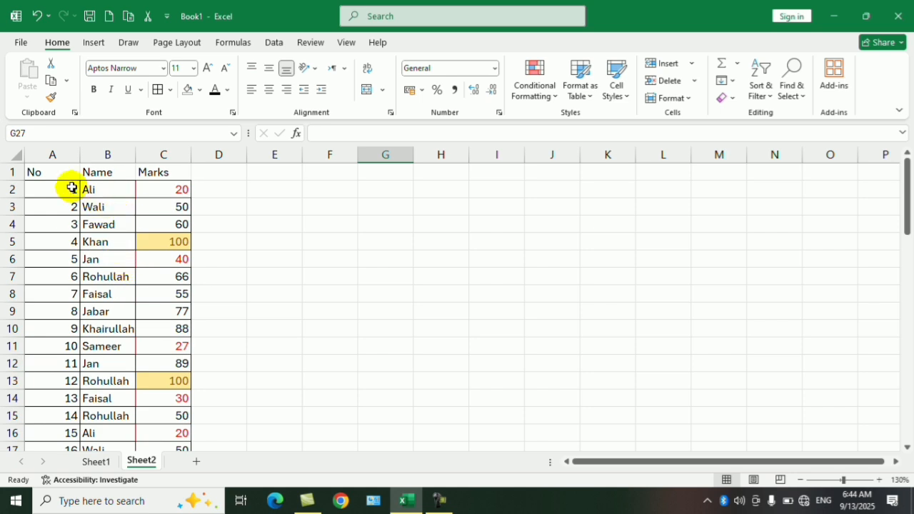
{"action": "left_click_drag", "start_coordinate": [51, 156], "coordinate": [177, 149]}
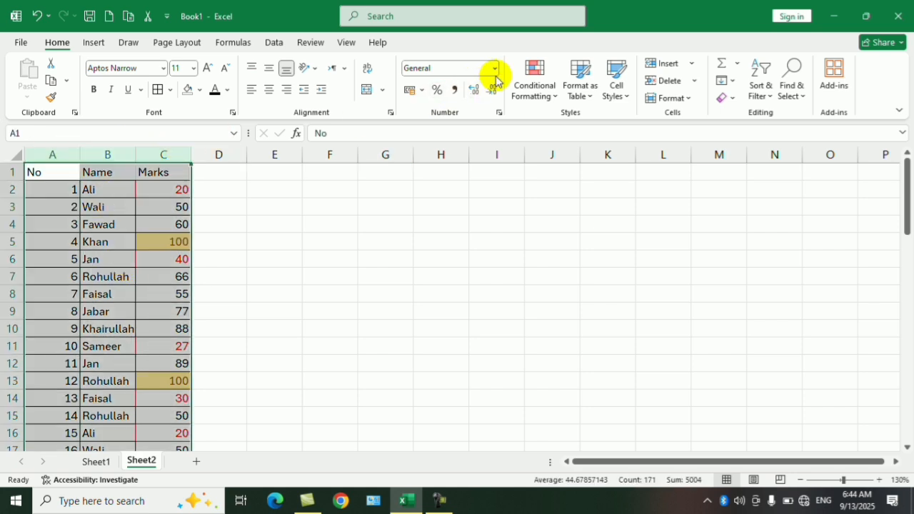
{"action": "left_click", "coordinate": [534, 80]}
{"action": "mouse_move", "coordinate": [579, 125]}
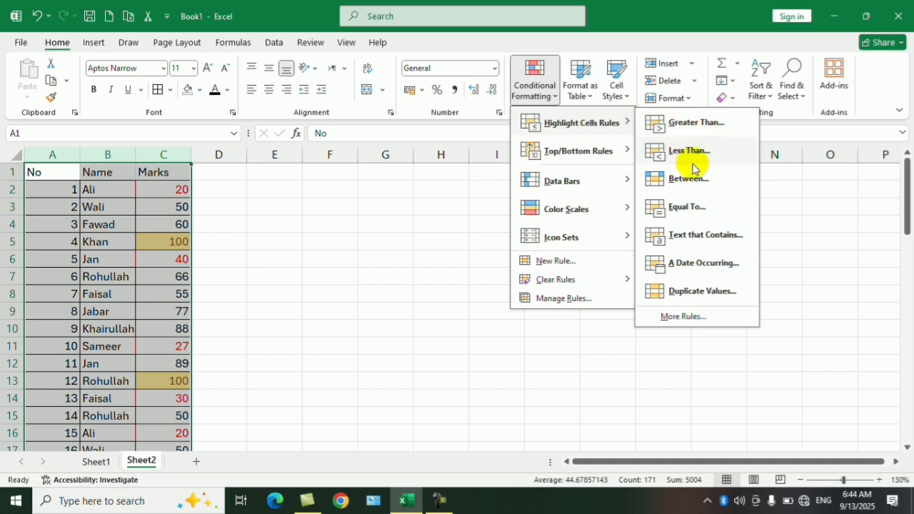
{"action": "left_click", "coordinate": [700, 241]}
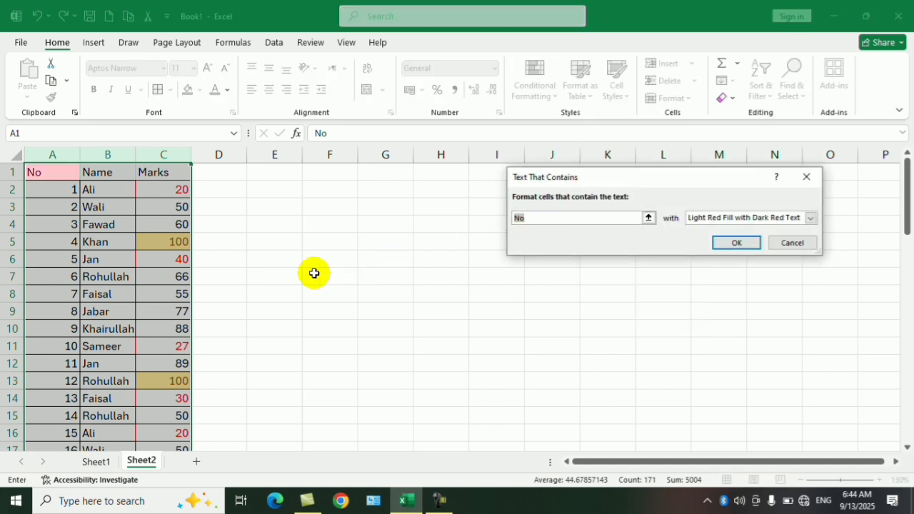
{"action": "type", "text": "khan"}
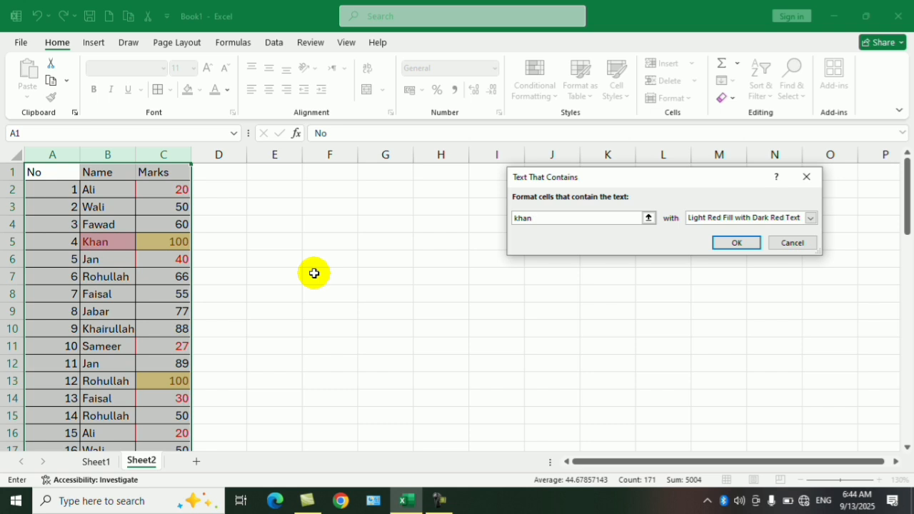
Choose a custom format with a purple fill for the Text That Contains rule and apply it
{"action": "left_click", "coordinate": [811, 218]}
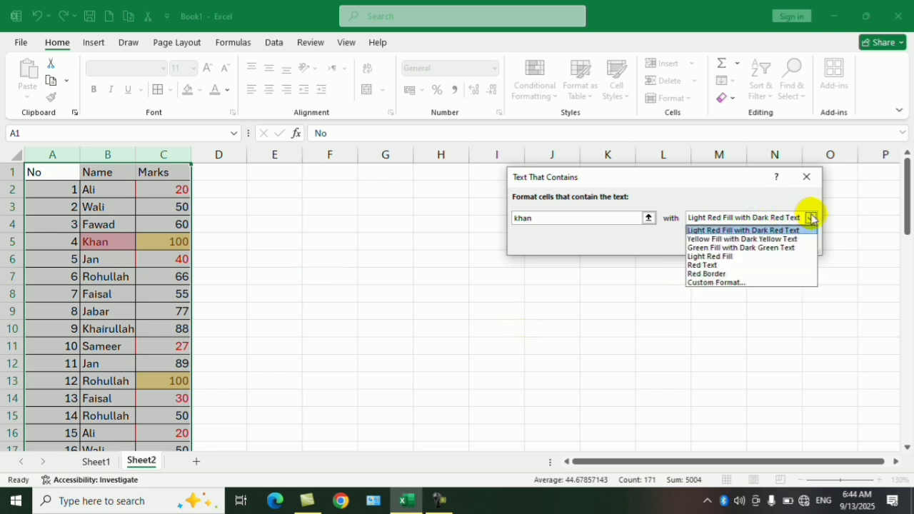
{"action": "left_click", "coordinate": [723, 282]}
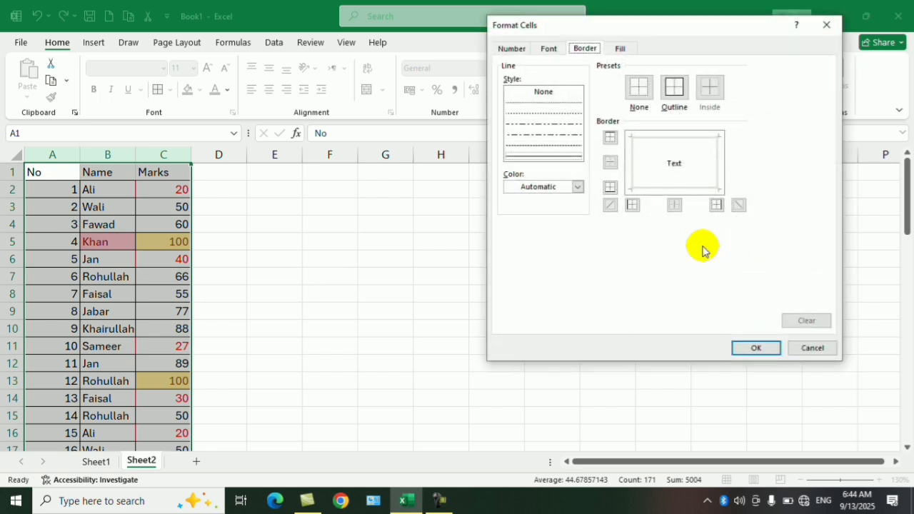
{"action": "left_click", "coordinate": [620, 48]}
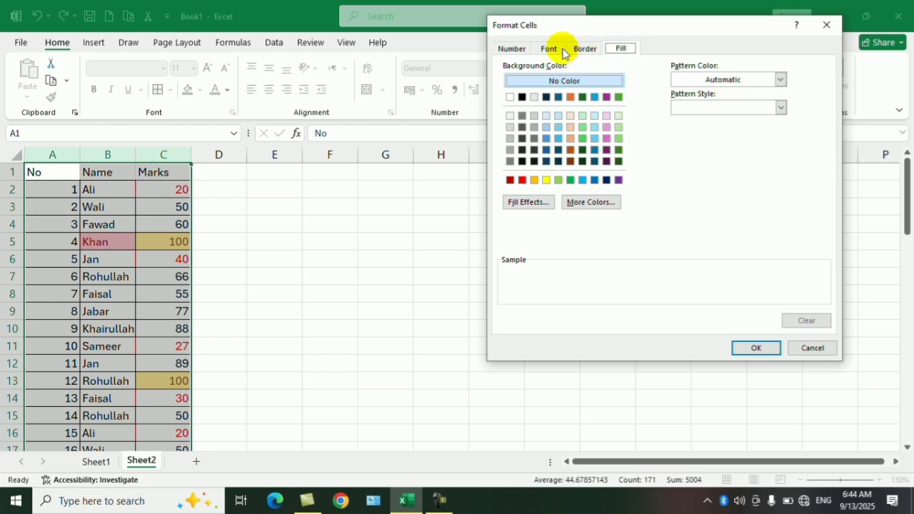
{"action": "left_click", "coordinate": [607, 97]}
{"action": "left_click", "coordinate": [755, 349]}
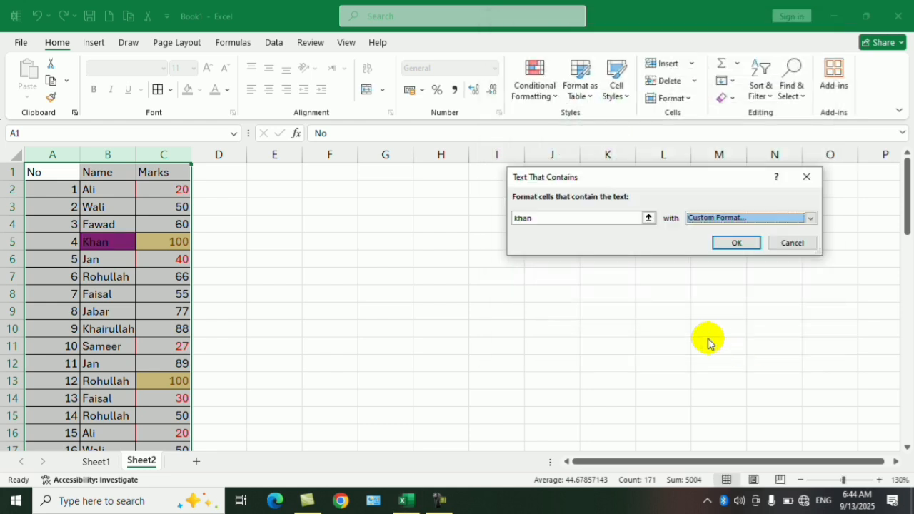
{"action": "left_click", "coordinate": [741, 250]}
Check the highlighted names down the list and undo the Text That Contains rule
{"action": "left_click", "coordinate": [367, 280]}
{"action": "scroll", "coordinate": [148, 263], "scroll_direction": "down", "scroll_amount": 5}
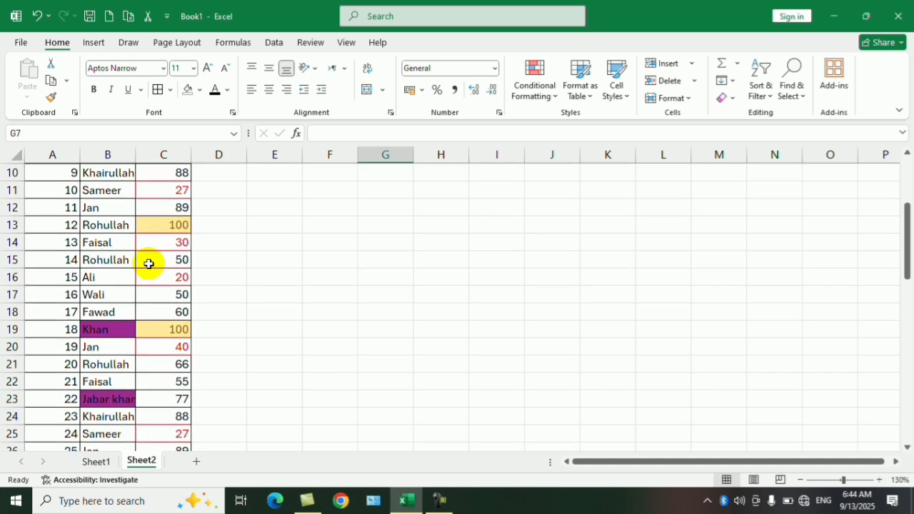
{"action": "scroll", "coordinate": [130, 309], "scroll_direction": "down", "scroll_amount": 11}
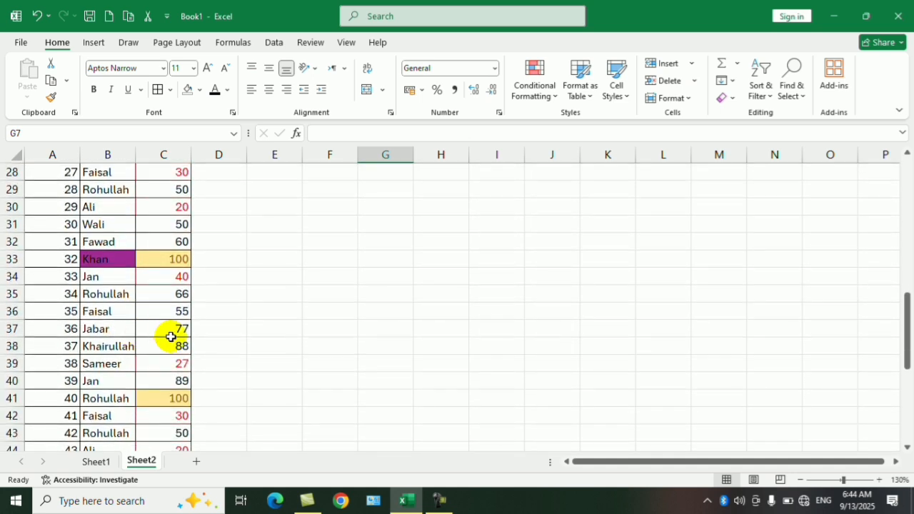
{"action": "scroll", "coordinate": [176, 334], "scroll_direction": "up", "scroll_amount": 8}
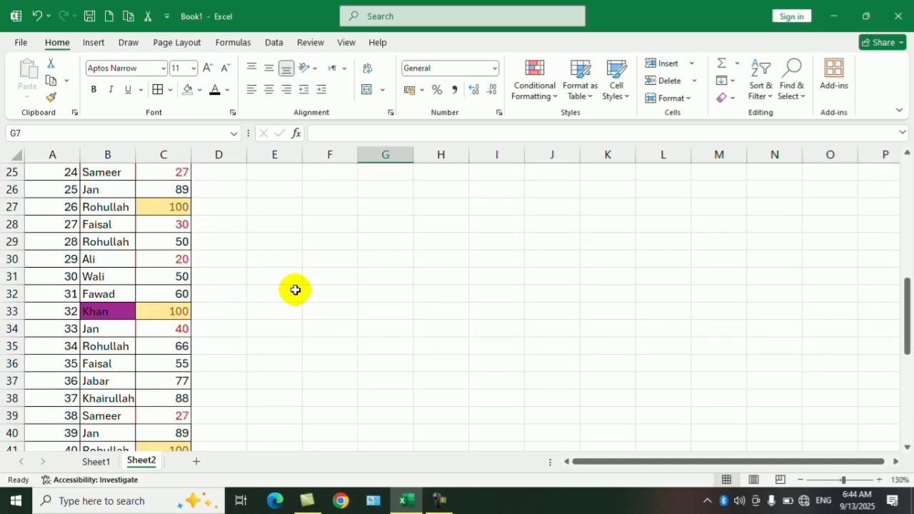
{"action": "scroll", "coordinate": [295, 288], "scroll_direction": "up", "scroll_amount": 8}
{"action": "key", "text": "ctrl+z"}
{"action": "left_click", "coordinate": [305, 257]}
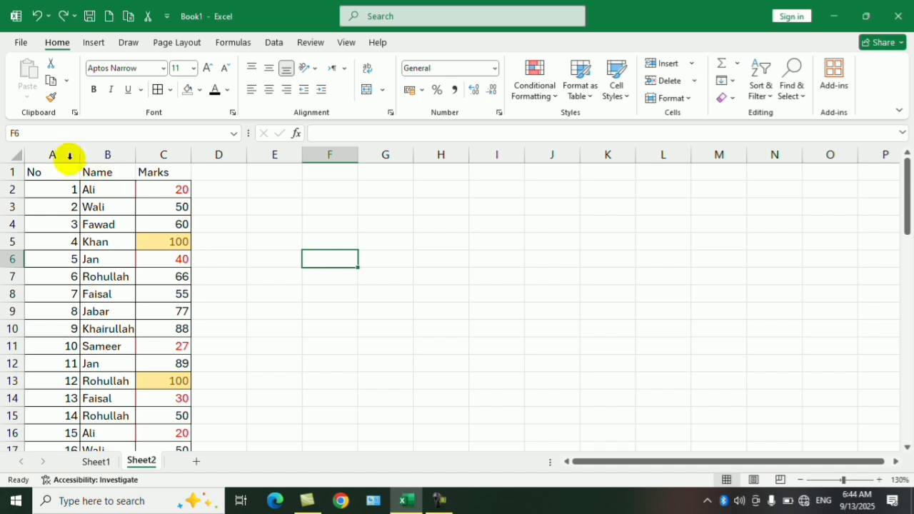
Search the whole sheet for the name shown in B5, step through its matches, and close the search
{"action": "key", "text": "ctrl+a"}
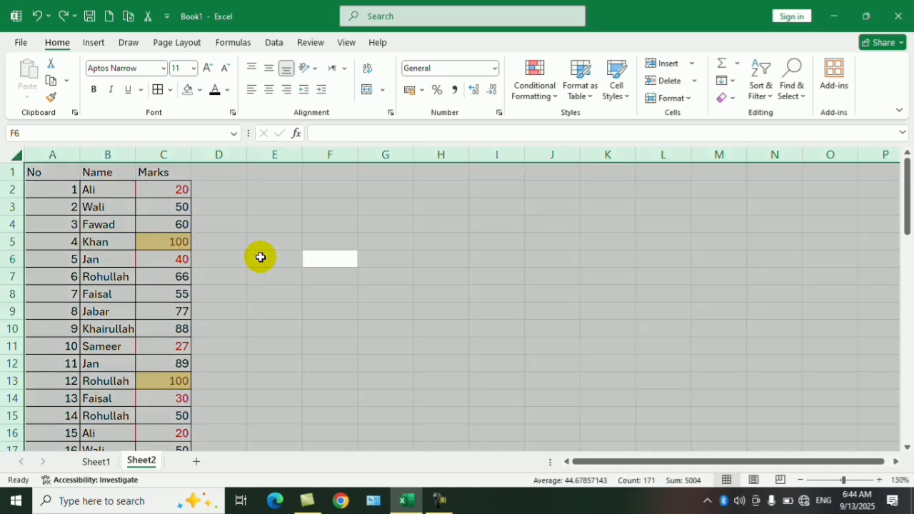
{"action": "key", "text": "ctrl+f"}
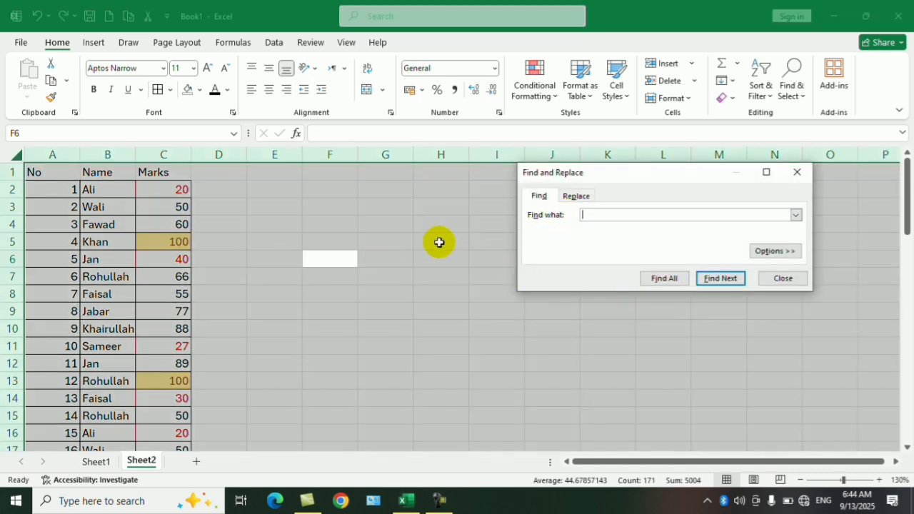
{"action": "key", "text": "Return"}
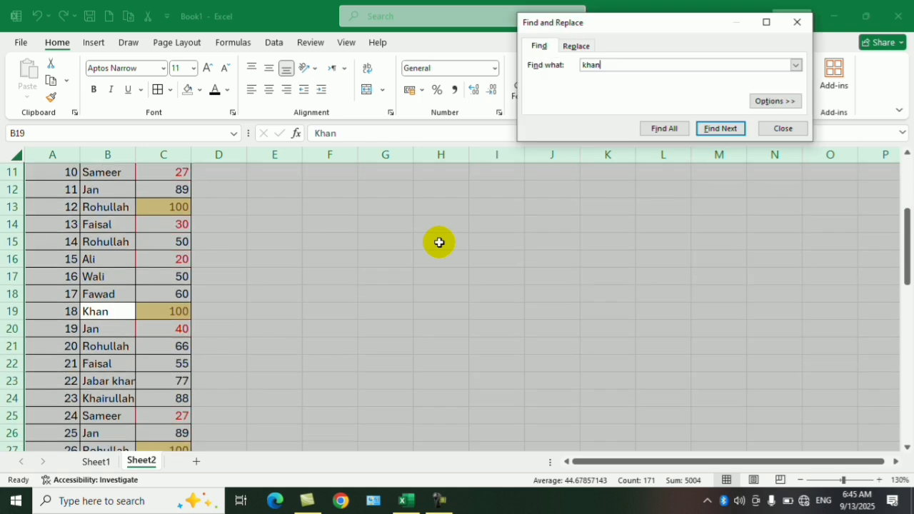
{"action": "key", "text": "Return"}
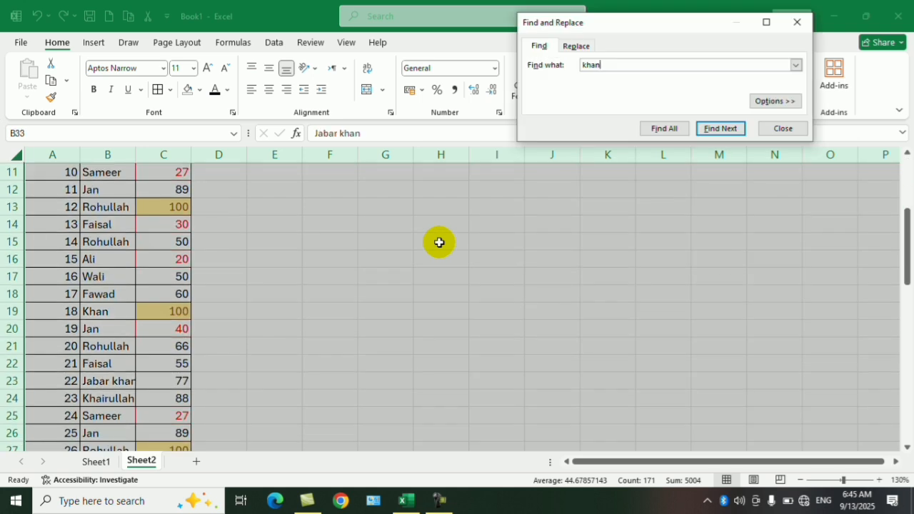
{"action": "key", "text": "Return"}
{"action": "key", "text": "Return"}
{"action": "key", "text": "Return"}
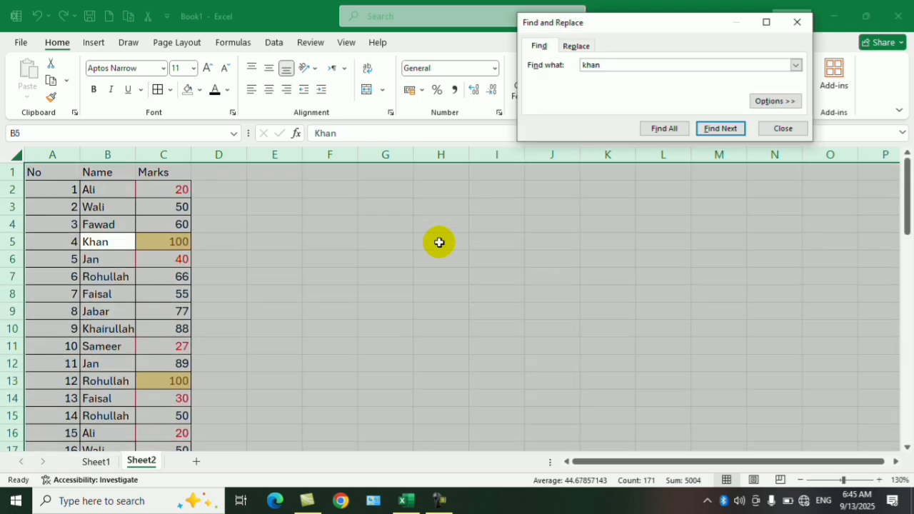
{"action": "left_click", "coordinate": [793, 128]}
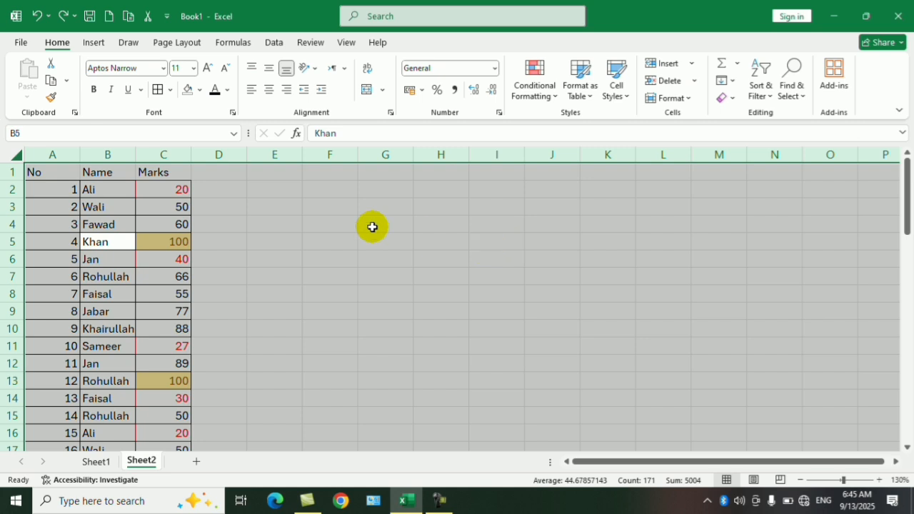
{"action": "left_click", "coordinate": [286, 241]}
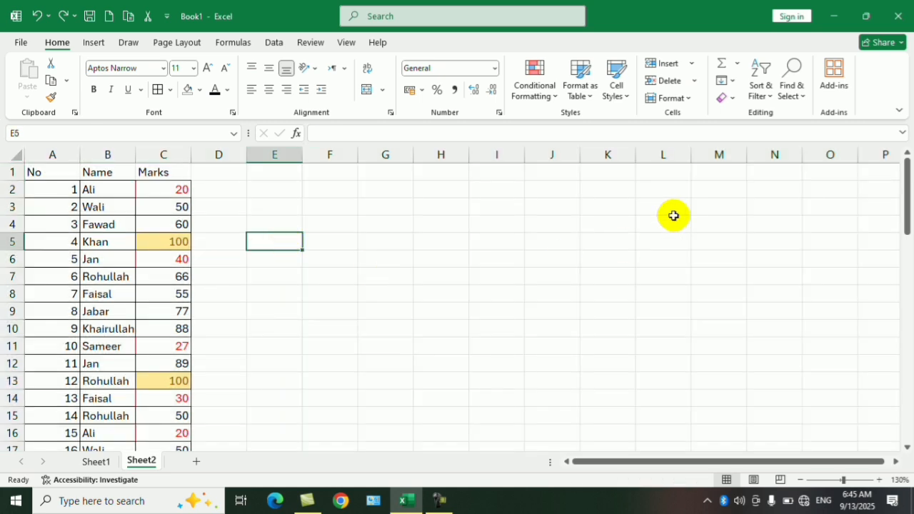
{"action": "left_click_drag", "start_coordinate": [52, 155], "coordinate": [163, 155]}
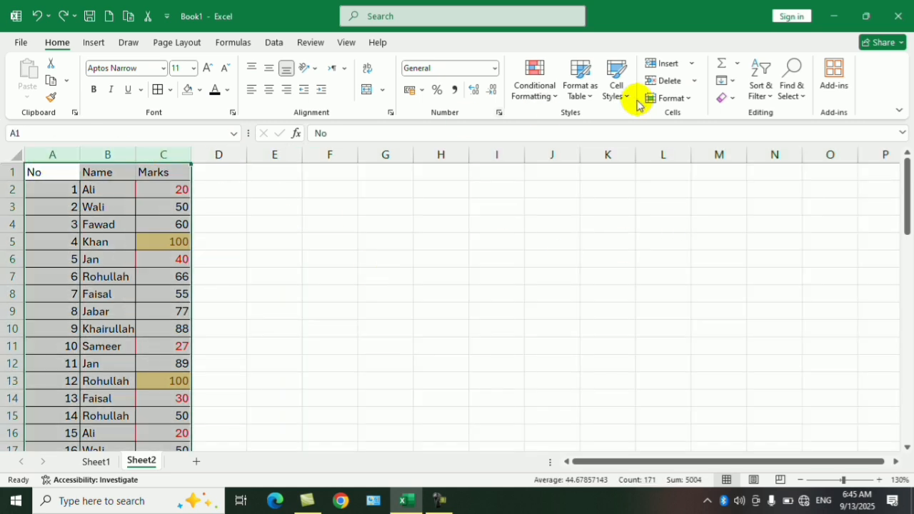
{"action": "left_click", "coordinate": [550, 92]}
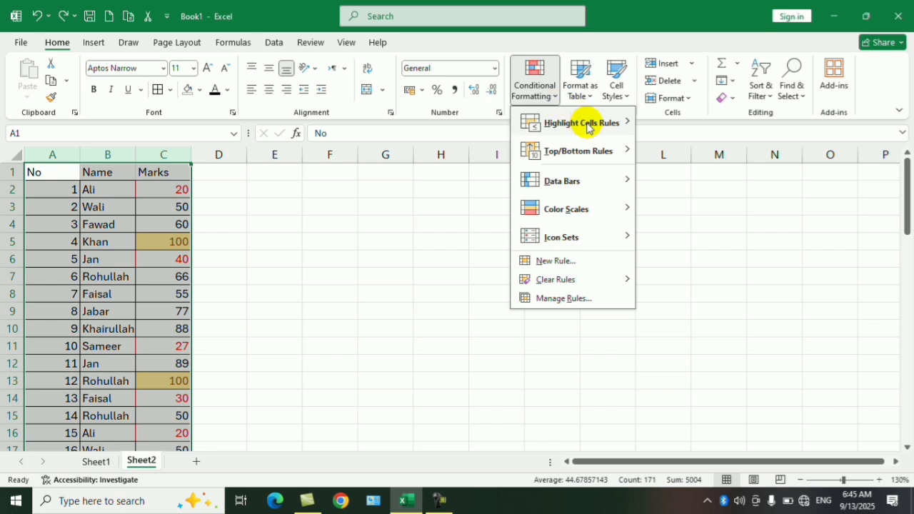
{"action": "mouse_move", "coordinate": [582, 123]}
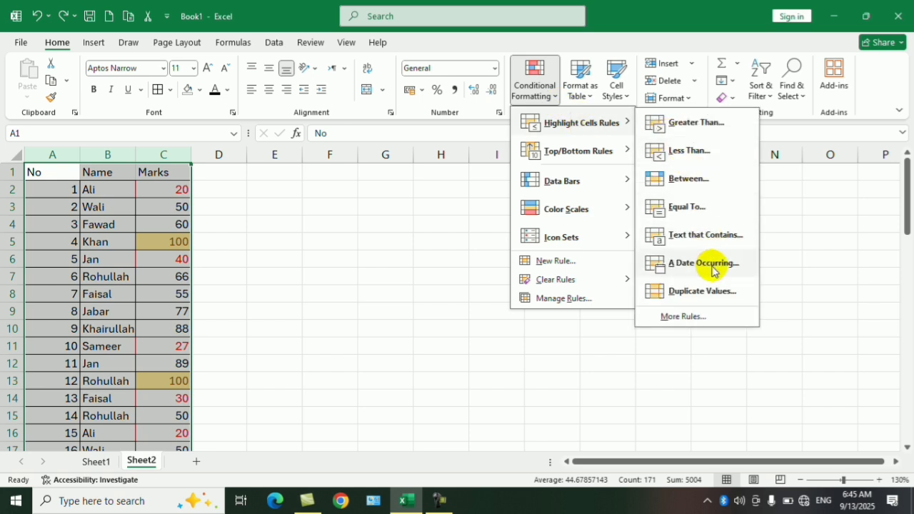
{"action": "left_click", "coordinate": [207, 286]}
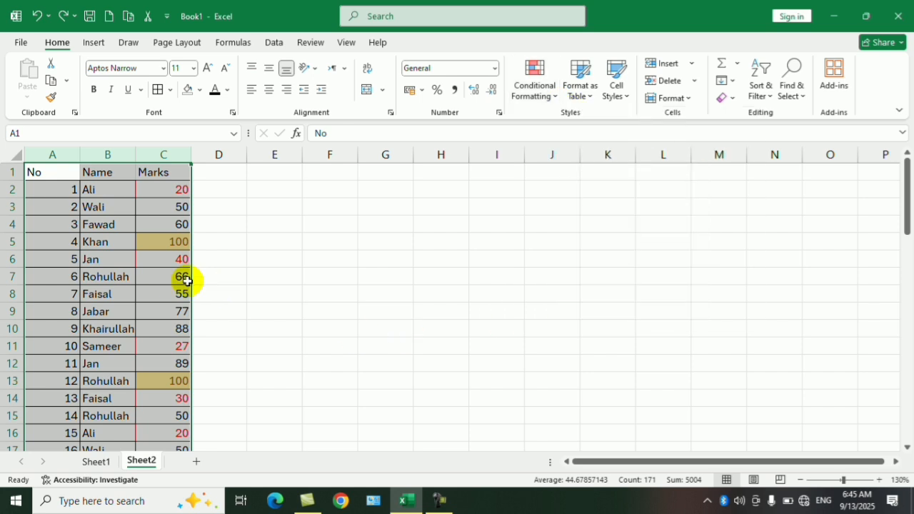
{"action": "left_click", "coordinate": [279, 239]}
Copy the Name column into column D and change its header in D1 to Date
{"action": "left_click", "coordinate": [176, 152]}
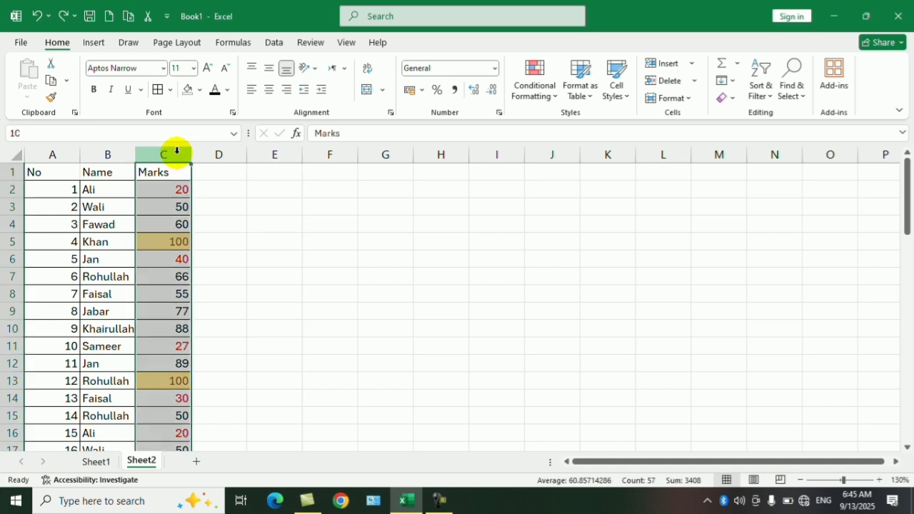
{"action": "key", "text": "ctrl+c"}
{"action": "left_click", "coordinate": [120, 152]}
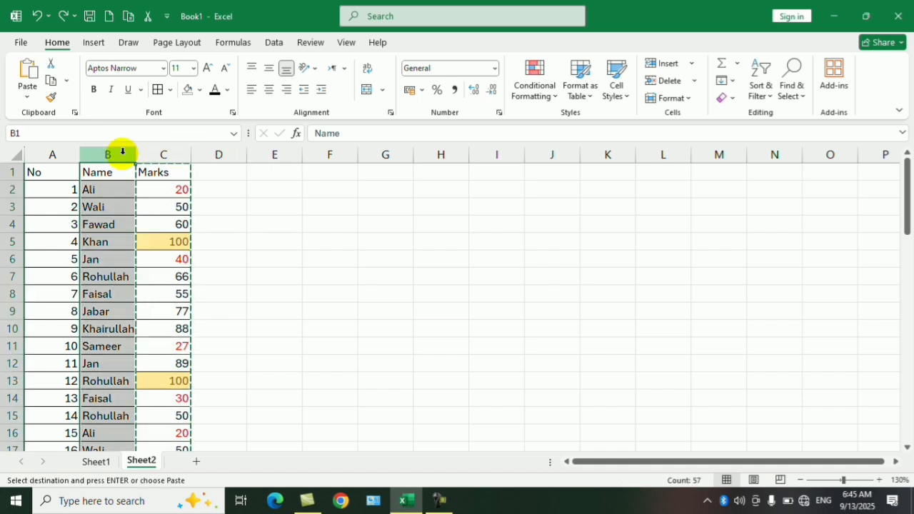
{"action": "key", "text": "ctrl+c"}
{"action": "left_click", "coordinate": [205, 154]}
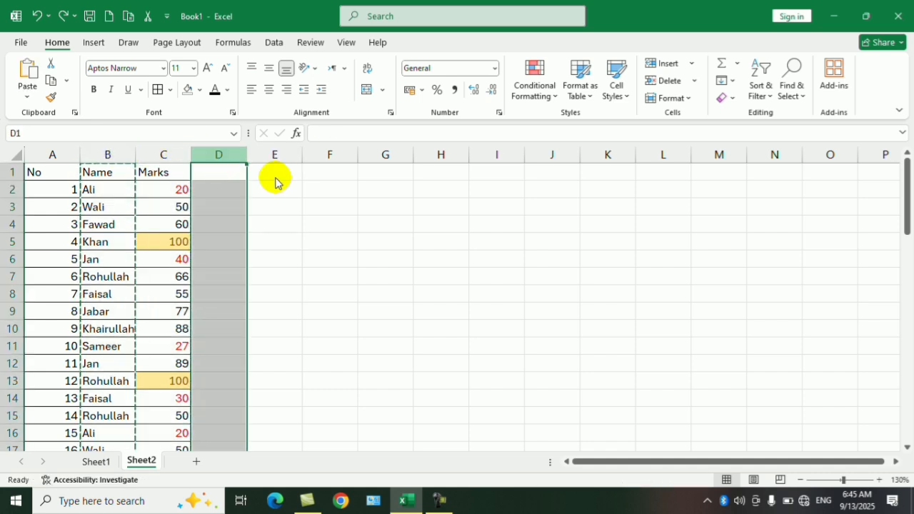
{"action": "key", "text": "ctrl+v"}
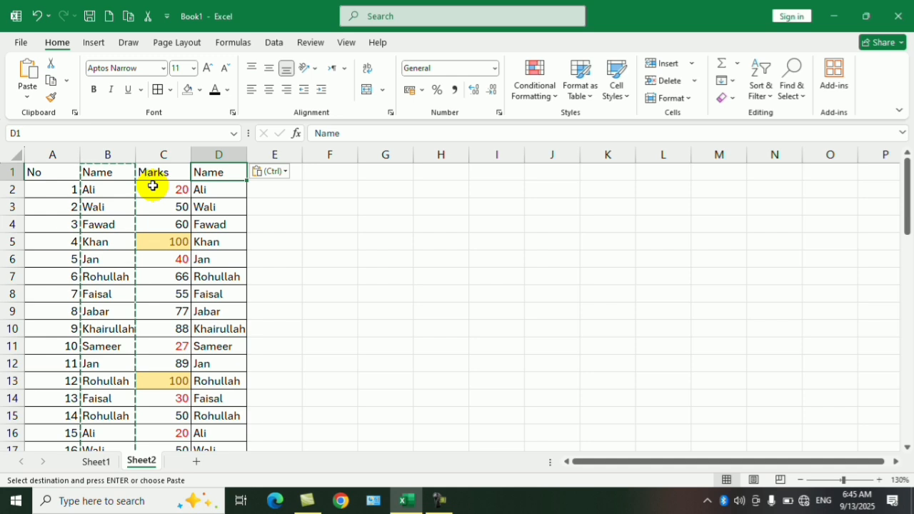
{"action": "type", "text": "Date"}
{"action": "key", "text": "Return"}
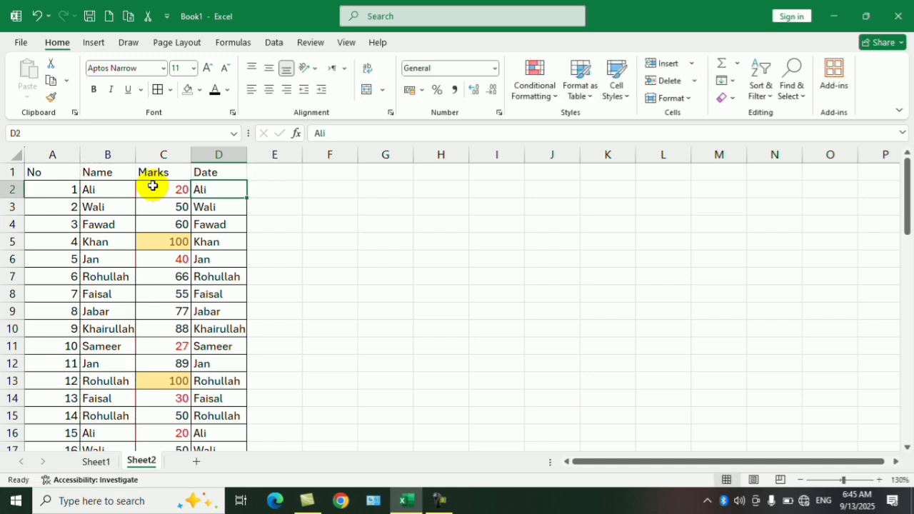
Clear the copied names below the Date header in column D, keeping the cell borders
{"action": "key", "text": "shift+Down"}
{"action": "key", "text": "shift+Down"}
{"action": "key", "text": "shift+Down"}
{"action": "key", "text": "shift+Down"}
{"action": "key", "text": "shift+Down"}
{"action": "key", "text": "shift+Down"}
{"action": "key", "text": "shift+Down"}
{"action": "key", "text": "shift+Down"}
{"action": "key", "text": "shift+Down"}
{"action": "key", "text": "shift+Down"}
{"action": "key", "text": "shift+Down"}
{"action": "key", "text": "shift+Down"}
{"action": "key", "text": "shift+Down"}
{"action": "key", "text": "shift+Down"}
{"action": "key", "text": "shift+Down"}
{"action": "key", "text": "shift+Down"}
{"action": "key", "text": "shift+Down"}
{"action": "key", "text": "shift+Down"}
{"action": "key", "text": "shift+Down"}
{"action": "key", "text": "shift+Down"}
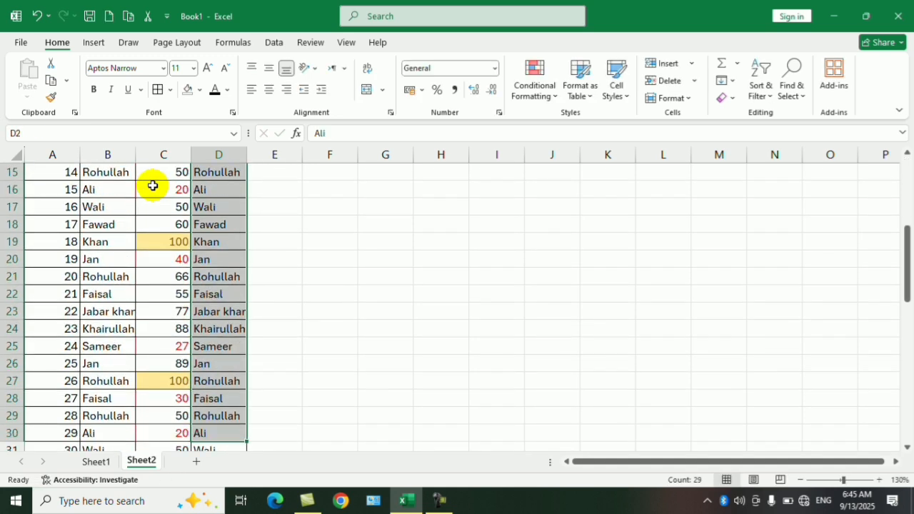
{"action": "key", "text": "shift+Down"}
{"action": "key", "text": "shift+Down"}
{"action": "key", "text": "shift+Down"}
{"action": "key", "text": "shift+Down"}
{"action": "key", "text": "shift+Down"}
{"action": "key", "text": "shift+Down"}
{"action": "key", "text": "shift+Down"}
{"action": "key", "text": "shift+Down"}
{"action": "key", "text": "shift+Down"}
{"action": "key", "text": "shift+Down"}
{"action": "key", "text": "shift+Down"}
{"action": "key", "text": "shift+Down"}
{"action": "key", "text": "shift+Down"}
{"action": "key", "text": "shift+Down"}
{"action": "key", "text": "shift+Down"}
{"action": "key", "text": "shift+Down"}
{"action": "key", "text": "shift+Down"}
{"action": "key", "text": "shift+Down"}
{"action": "key", "text": "shift+Down"}
{"action": "scroll", "coordinate": [153, 186], "scroll_direction": "up", "scroll_amount": 1}
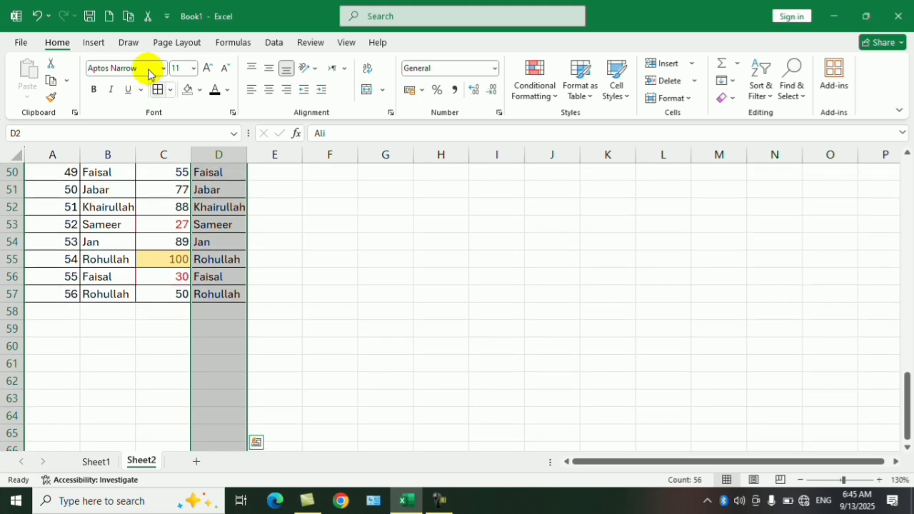
{"action": "right_click", "coordinate": [223, 206]}
{"action": "left_click", "coordinate": [238, 255]}
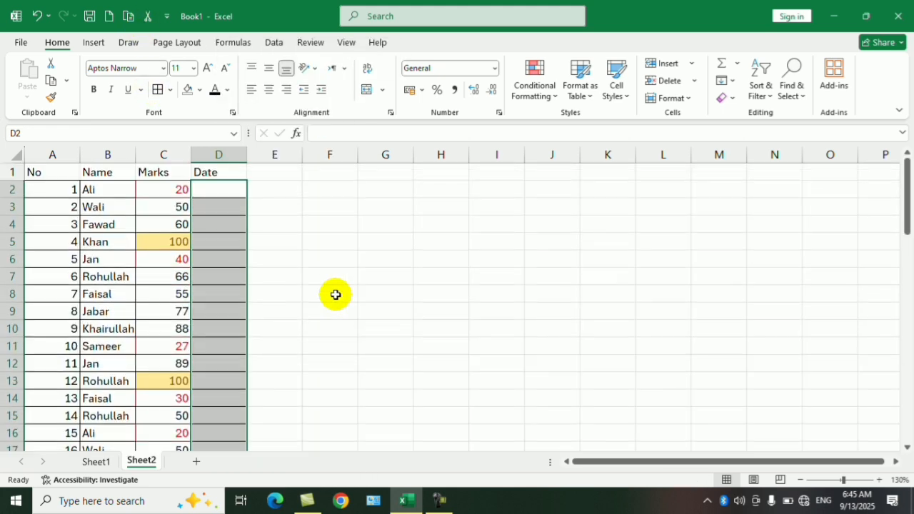
{"action": "left_click", "coordinate": [226, 206]}
{"action": "left_click", "coordinate": [217, 190]}
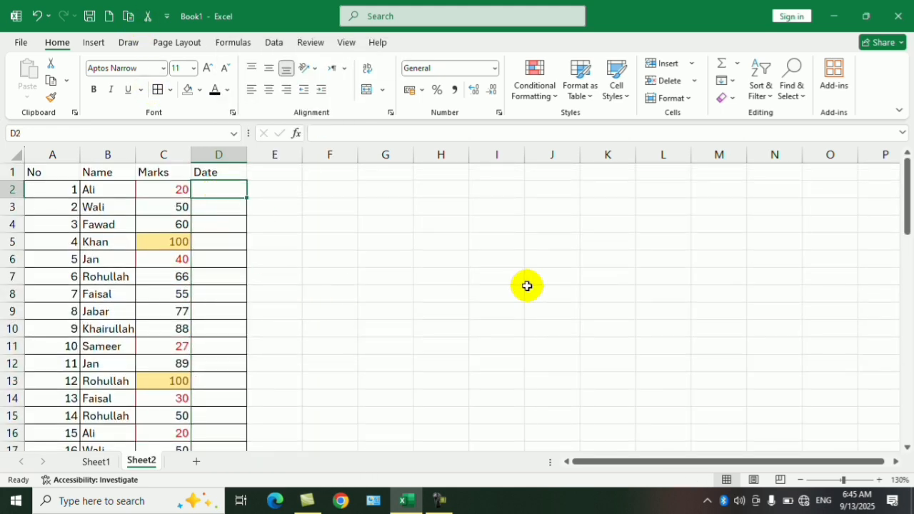
Enter the formula =today() in H5 to return the current date
{"action": "left_click", "coordinate": [441, 243]}
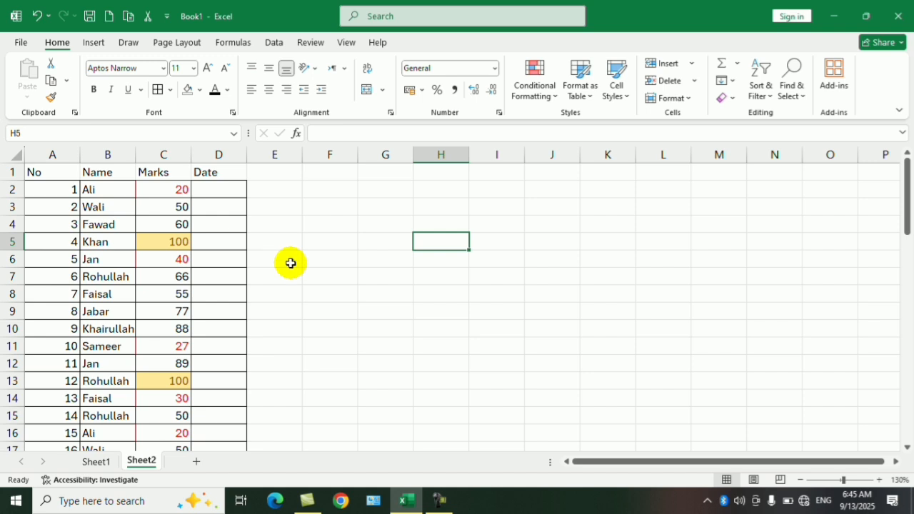
{"action": "type", "text": "="}
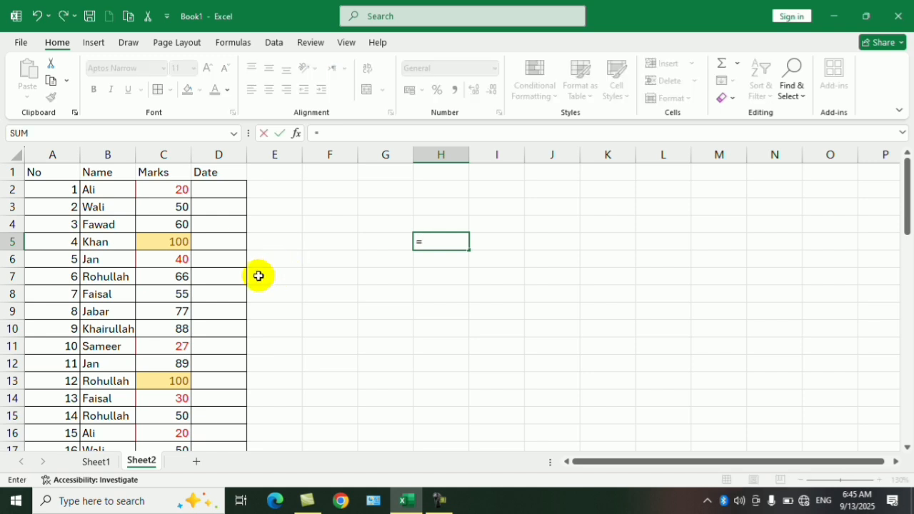
{"action": "type", "text": "today"}
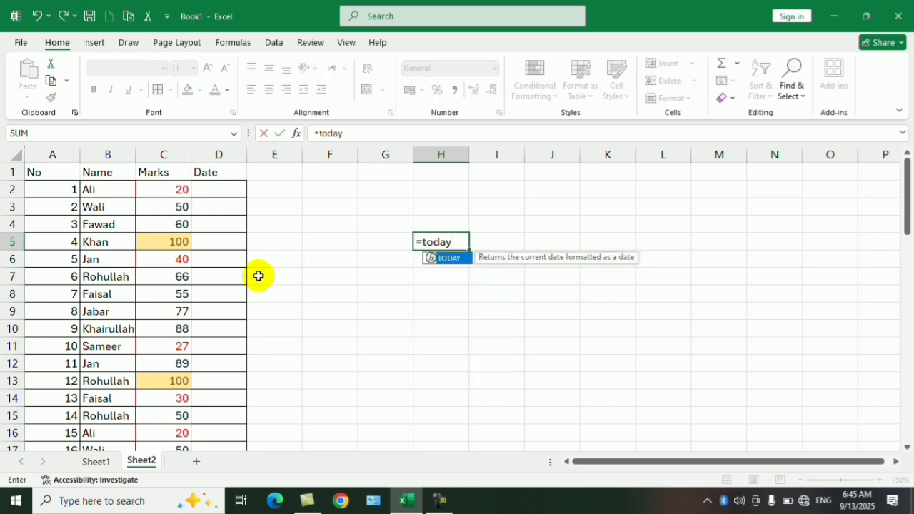
{"action": "key", "text": "Return"}
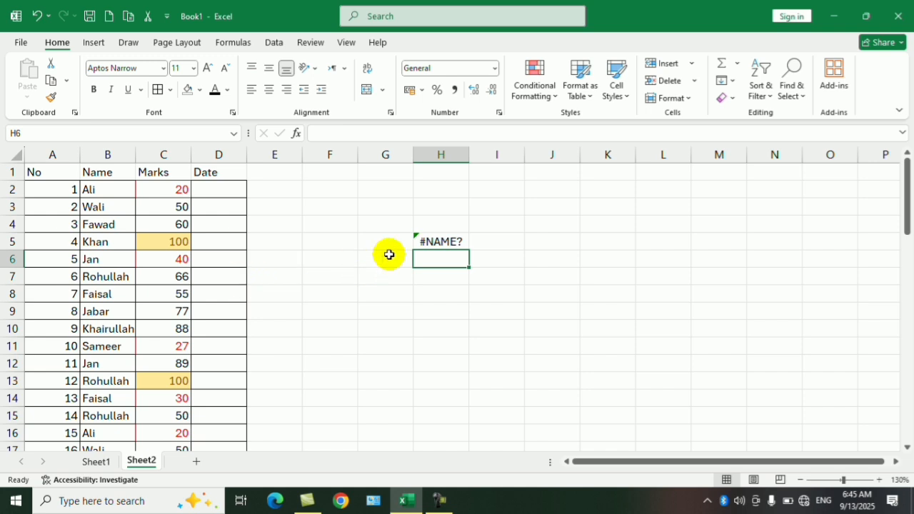
{"action": "left_click", "coordinate": [436, 241]}
{"action": "left_click", "coordinate": [349, 134]}
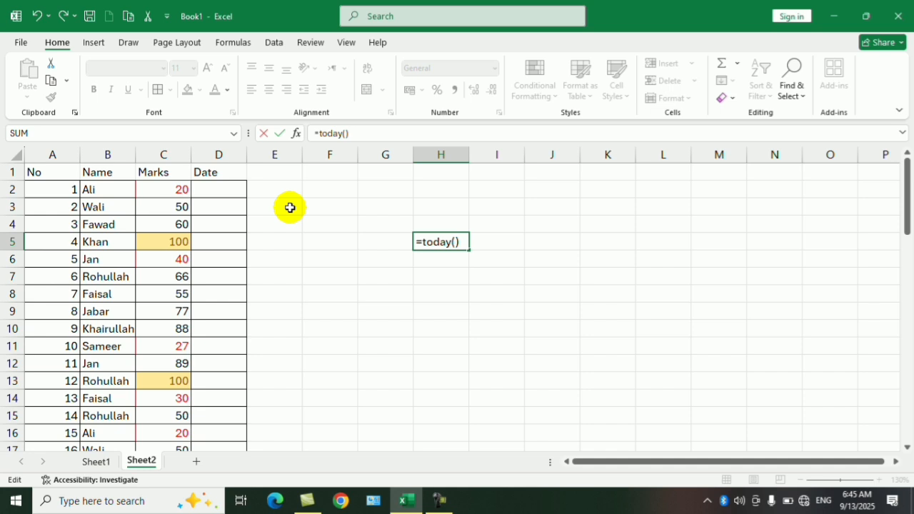
{"action": "type", "text": "()"}
{"action": "key", "text": "Return"}
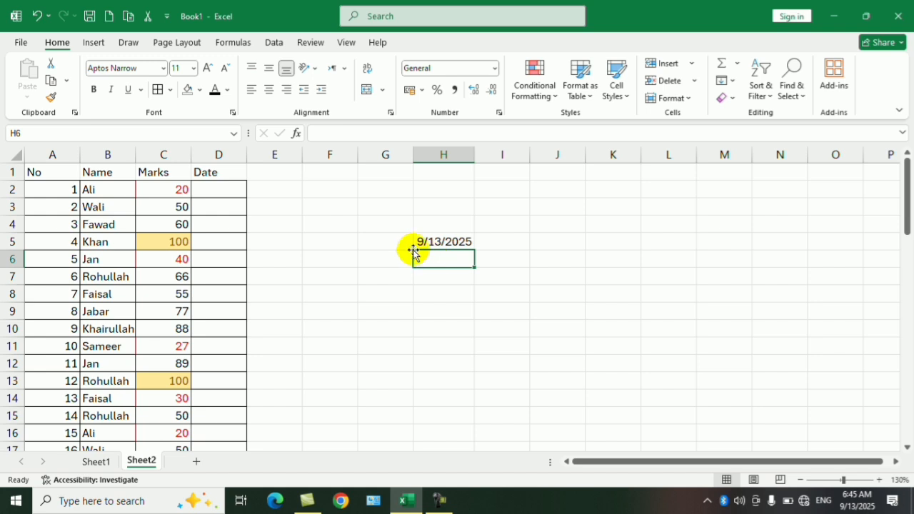
Enter the date 2025/9/13 in D2, the first cell under the Date header
{"action": "left_click", "coordinate": [223, 191]}
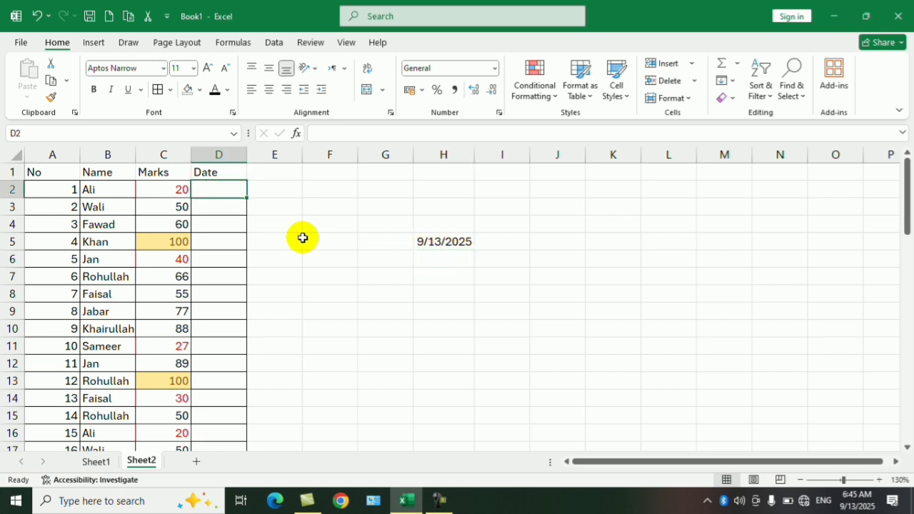
{"action": "type", "text": "2025/9/13"}
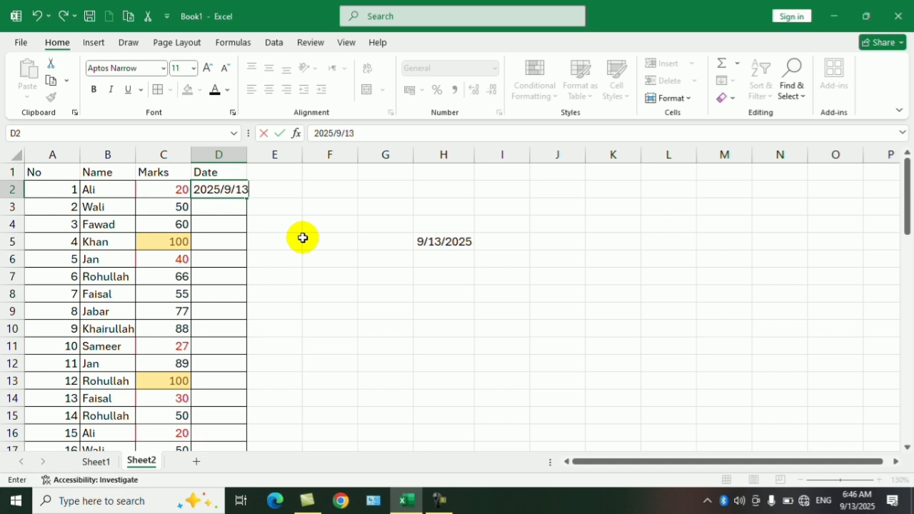
{"action": "key", "text": "Return"}
Fill consecutive dates from D2 down to D56 and widen column D so the full dates fit
{"action": "left_click", "coordinate": [243, 191]}
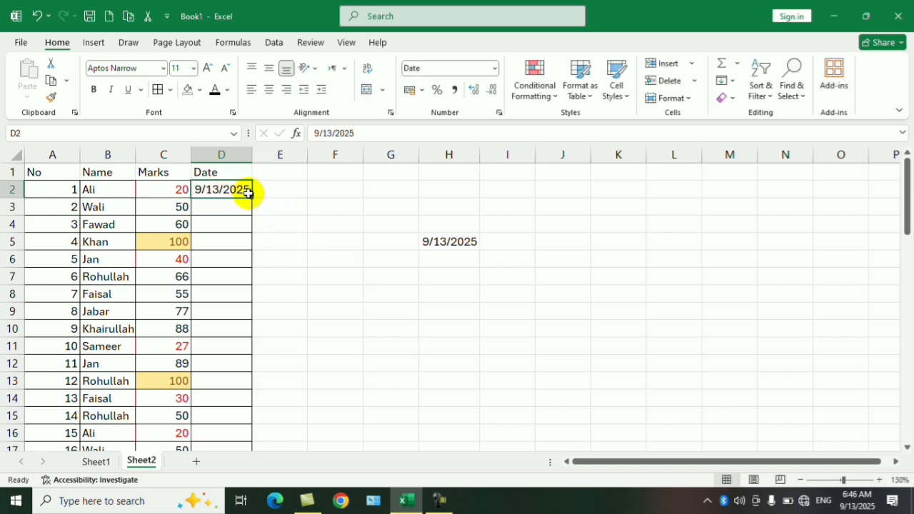
{"action": "left_click_drag", "start_coordinate": [247, 193], "coordinate": [245, 425]}
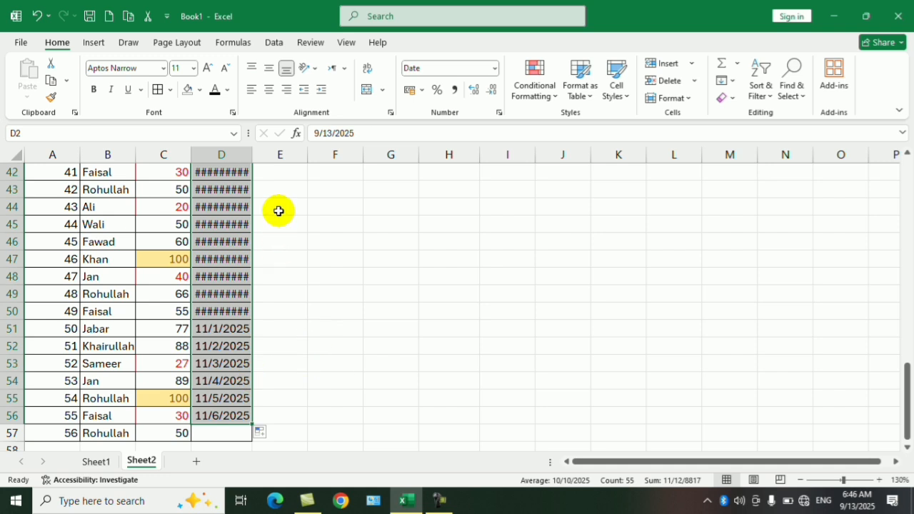
{"action": "left_click", "coordinate": [384, 296]}
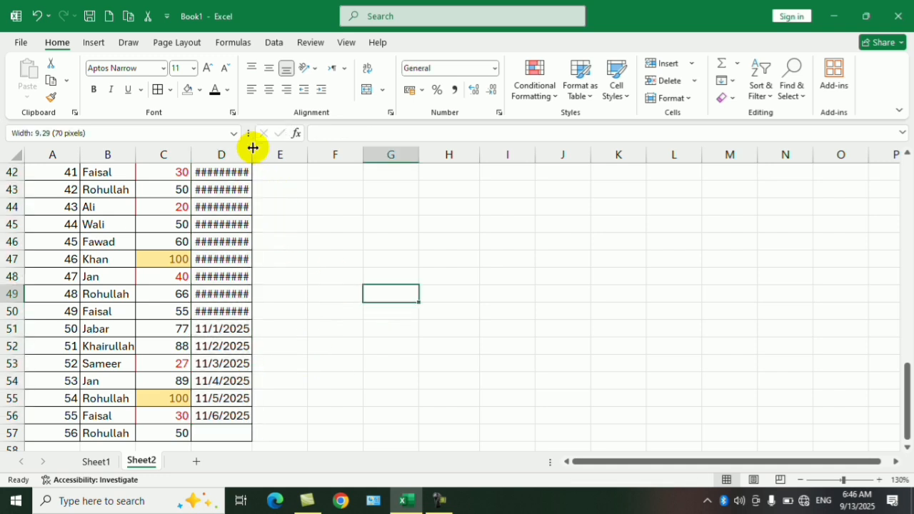
{"action": "left_click_drag", "start_coordinate": [252, 148], "coordinate": [270, 148]}
{"action": "scroll", "coordinate": [286, 255], "scroll_direction": "up", "scroll_amount": 14}
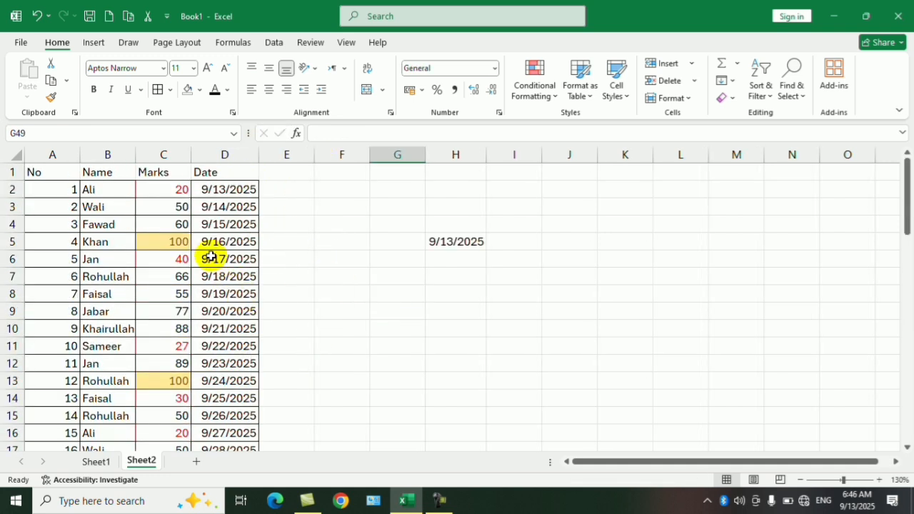
Apply an A Date Occurring highlight rule for Tomorrow to column D, using Light Red Fill with Dark Red Text
{"action": "left_click", "coordinate": [211, 256]}
{"action": "left_click", "coordinate": [227, 154]}
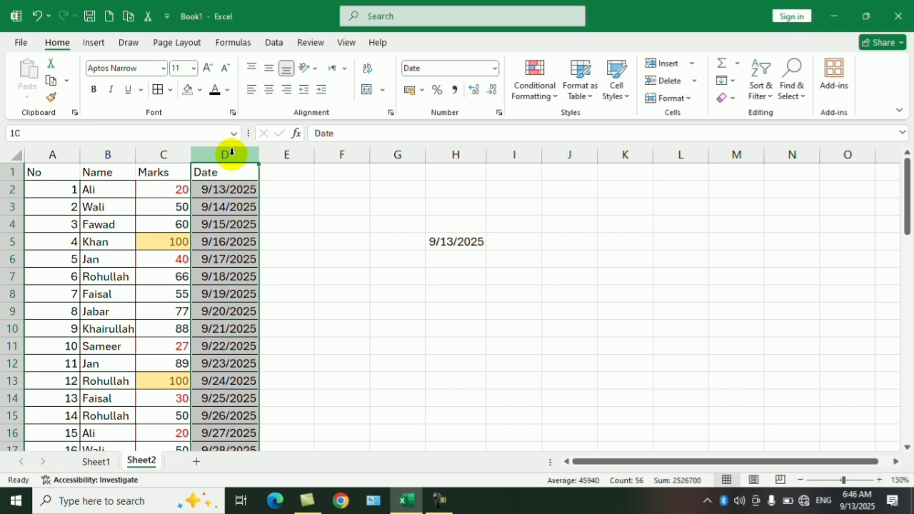
{"action": "left_click", "coordinate": [520, 99]}
{"action": "mouse_move", "coordinate": [607, 122]}
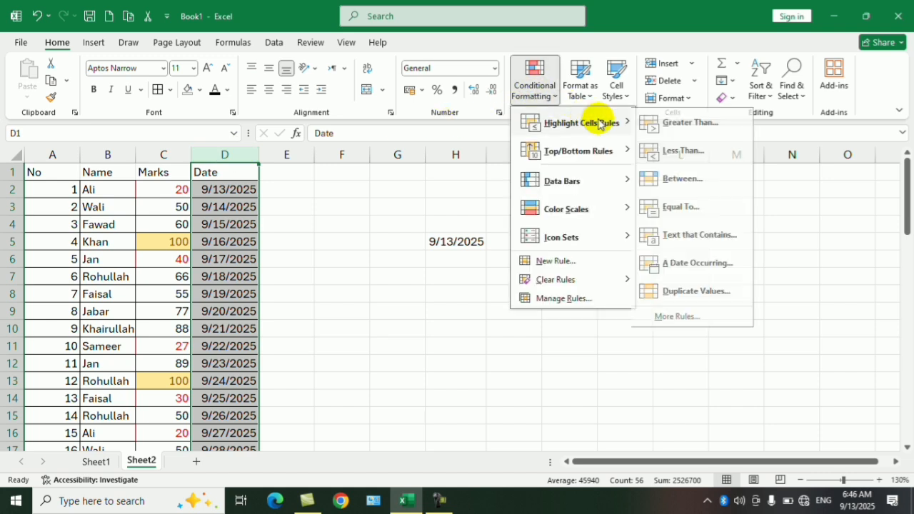
{"action": "left_click", "coordinate": [711, 270]}
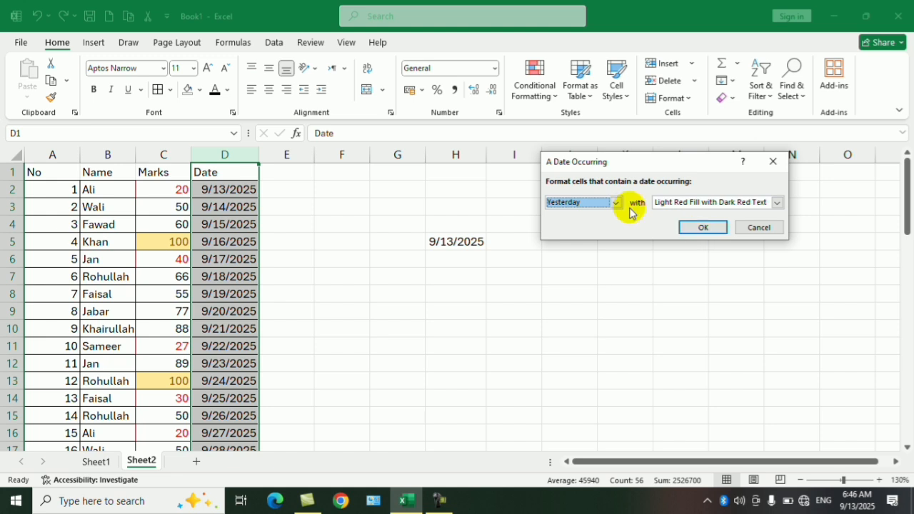
{"action": "left_click", "coordinate": [616, 203]}
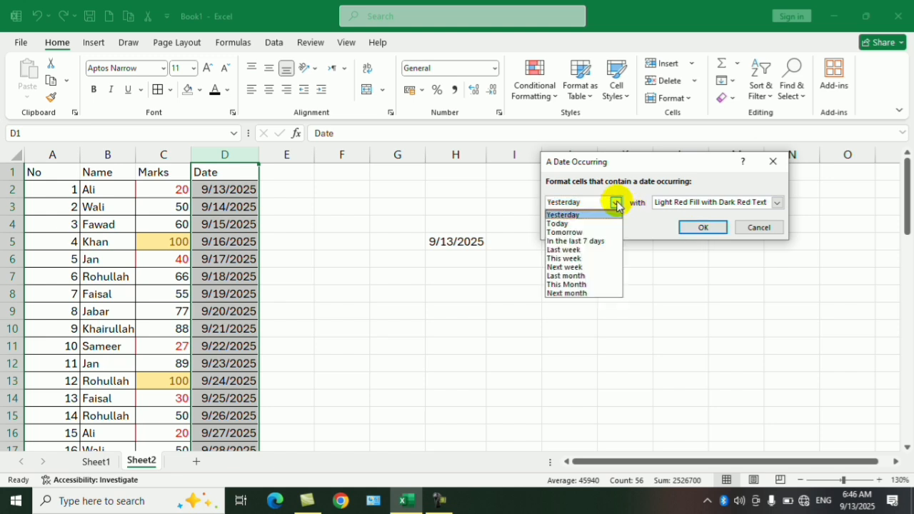
{"action": "left_click", "coordinate": [591, 232]}
{"action": "left_click", "coordinate": [700, 227]}
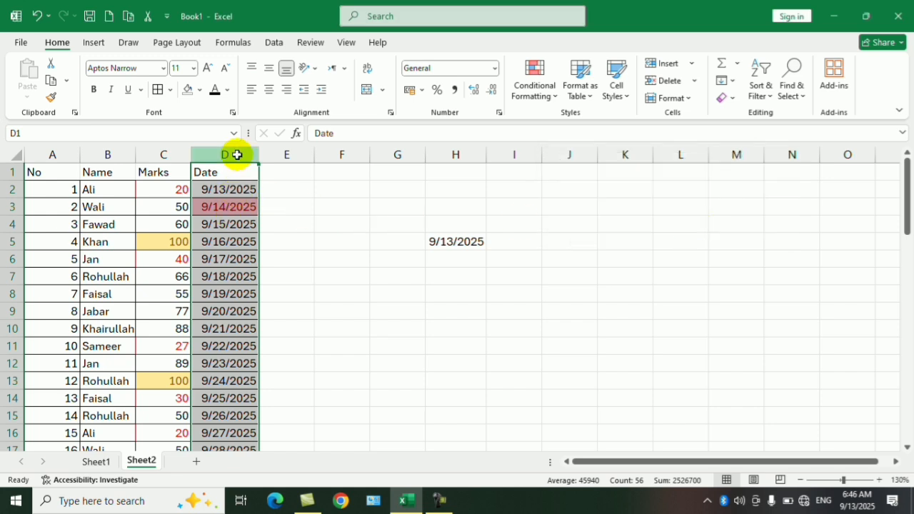
Add another A Date Occurring highlight rule to column D for Next week, with Light Red Fill with Dark Red Text
{"action": "left_click", "coordinate": [540, 93]}
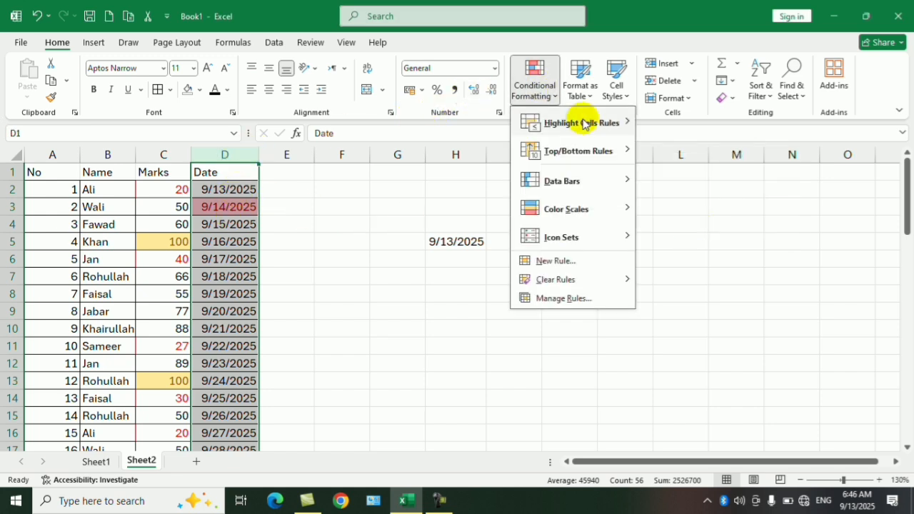
{"action": "mouse_move", "coordinate": [588, 122]}
{"action": "left_click", "coordinate": [699, 265]}
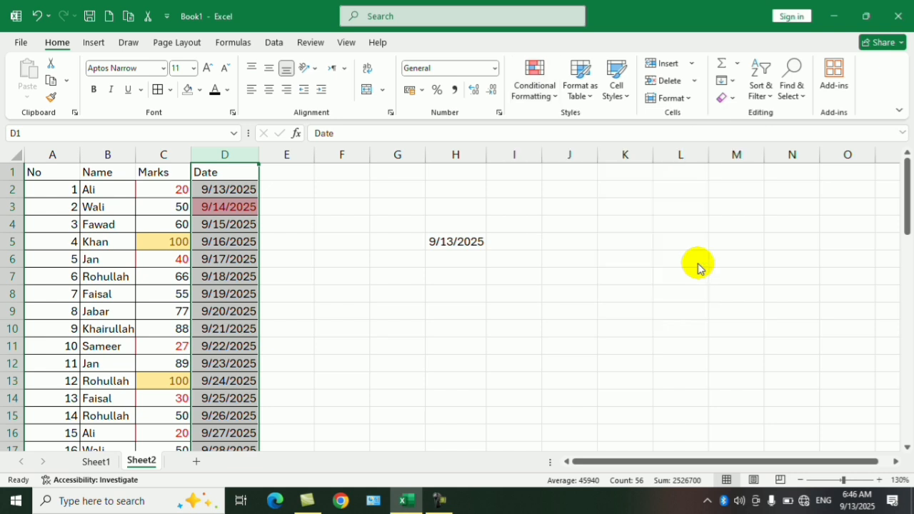
{"action": "left_click", "coordinate": [615, 204]}
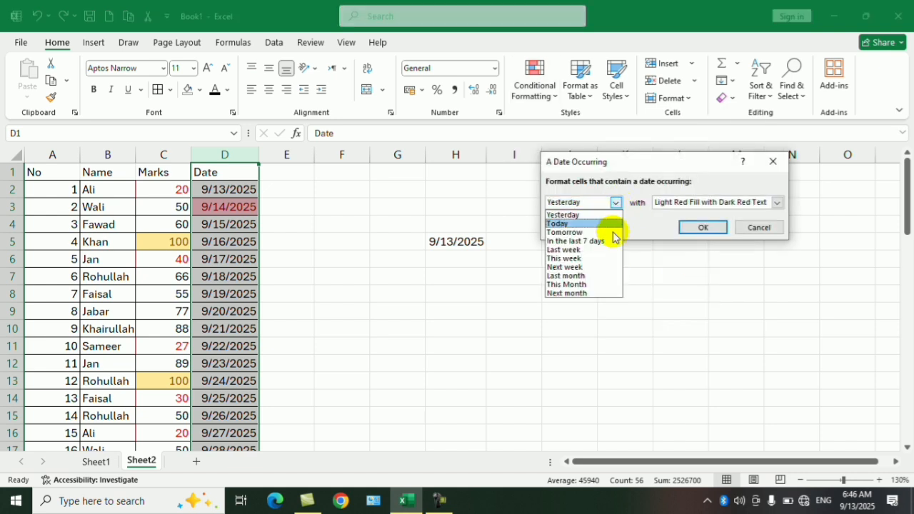
{"action": "left_click", "coordinate": [588, 267]}
{"action": "left_click", "coordinate": [693, 229]}
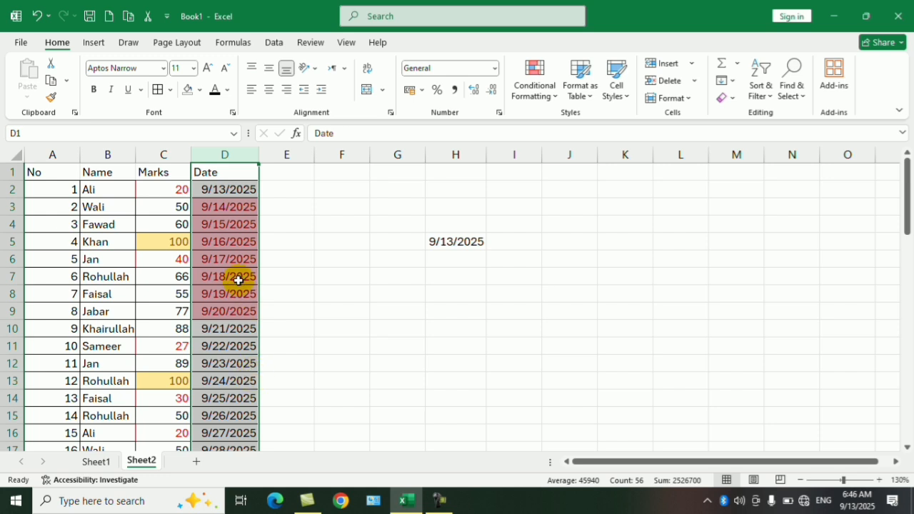
{"action": "left_click", "coordinate": [535, 80]}
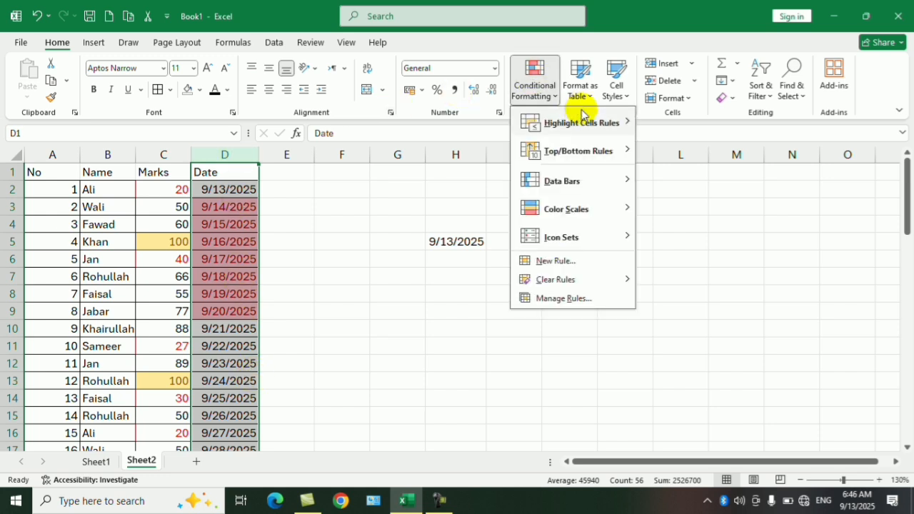
{"action": "mouse_move", "coordinate": [593, 123]}
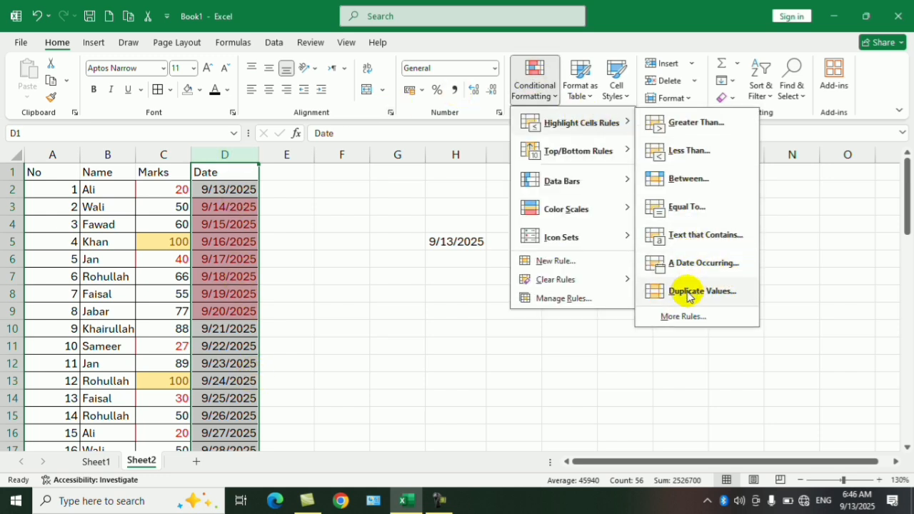
{"action": "left_click", "coordinate": [429, 282]}
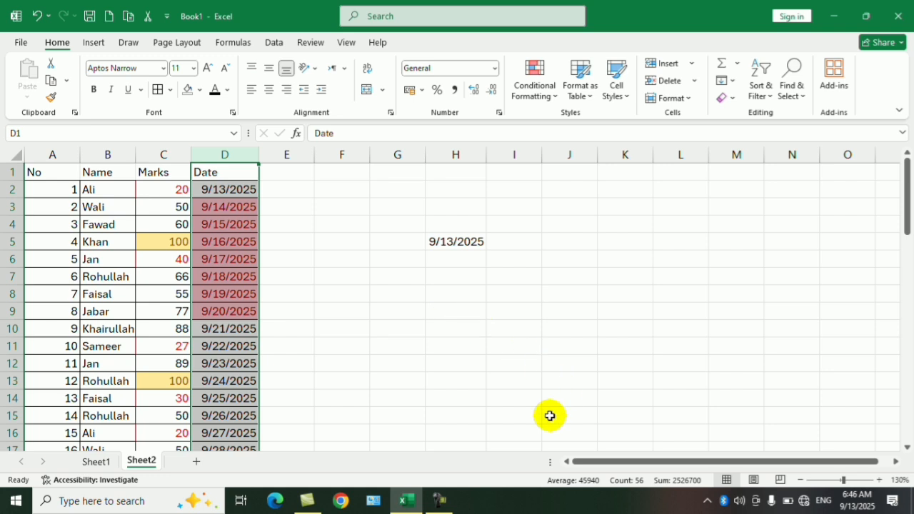
{"action": "left_click", "coordinate": [437, 500]}
{"action": "left_click", "coordinate": [373, 293]}
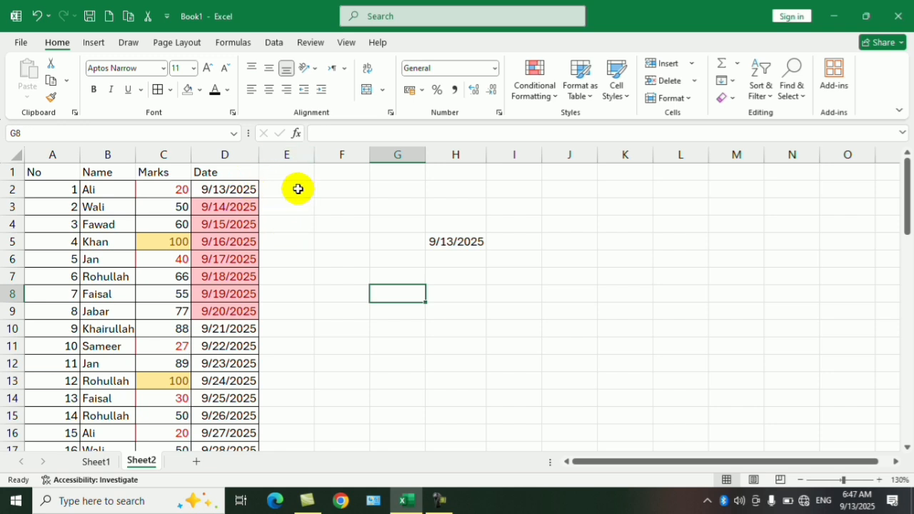
Enter the header ID Number in E1, beside the Date header
{"action": "left_click", "coordinate": [273, 175]}
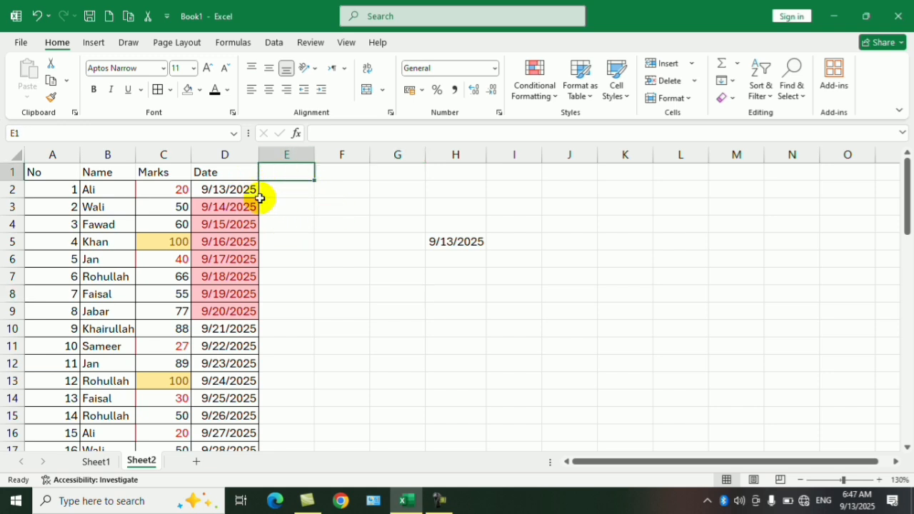
{"action": "type", "text": "ID Number"}
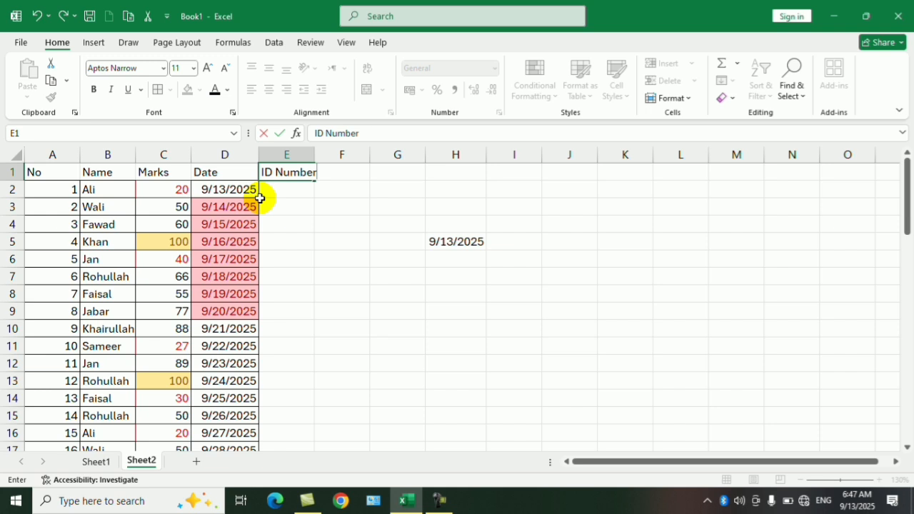
{"action": "key", "text": "Return"}
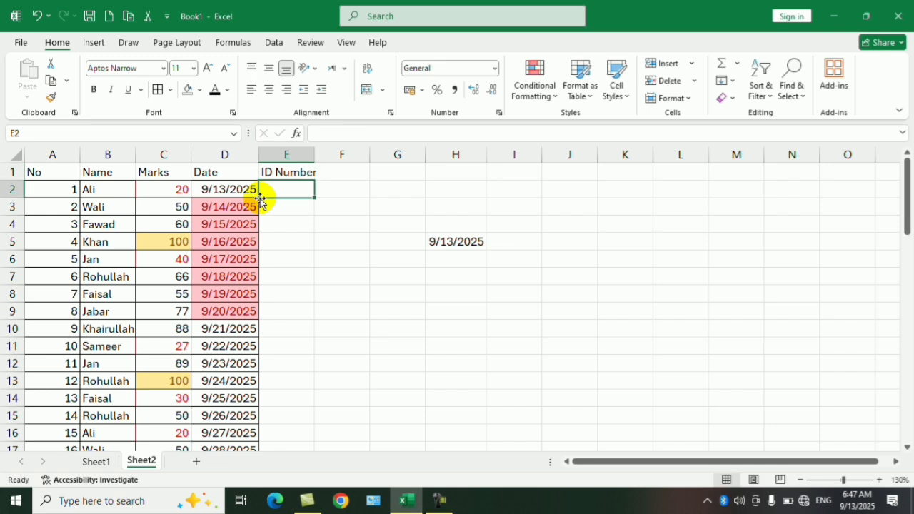
Enter the starting ID number in E2 and fill it down to E22 as a consecutive series
{"action": "left_click_drag", "start_coordinate": [278, 195], "coordinate": [287, 447]}
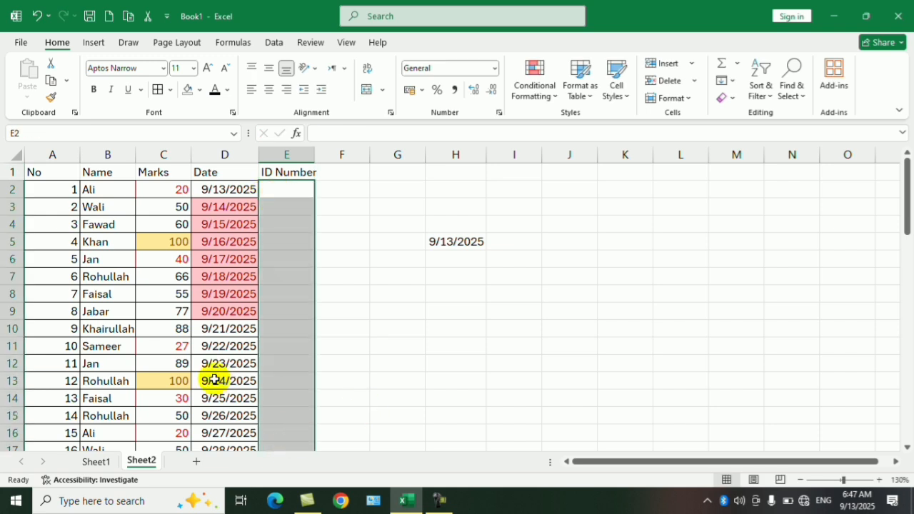
{"action": "left_click", "coordinate": [407, 290]}
{"action": "left_click", "coordinate": [293, 189]}
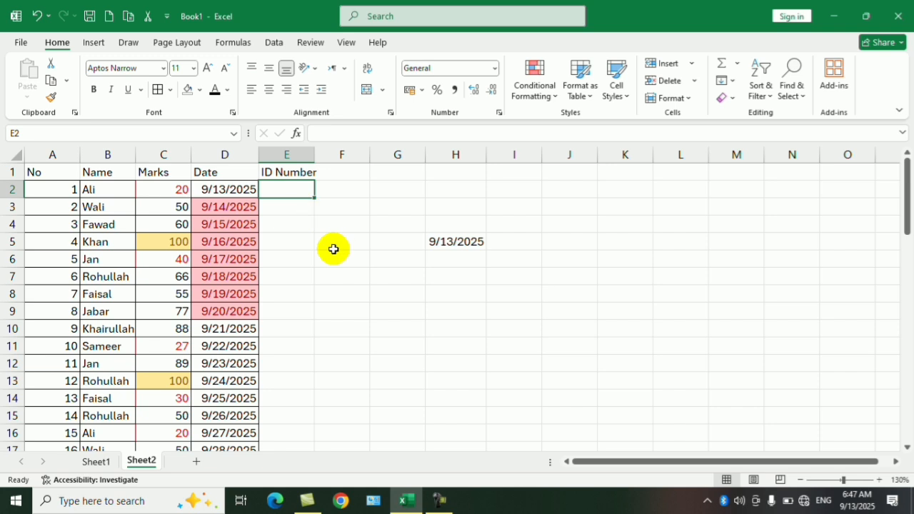
{"action": "type", "text": "100"}
{"action": "left_click", "coordinate": [372, 278]}
{"action": "left_click", "coordinate": [304, 190]}
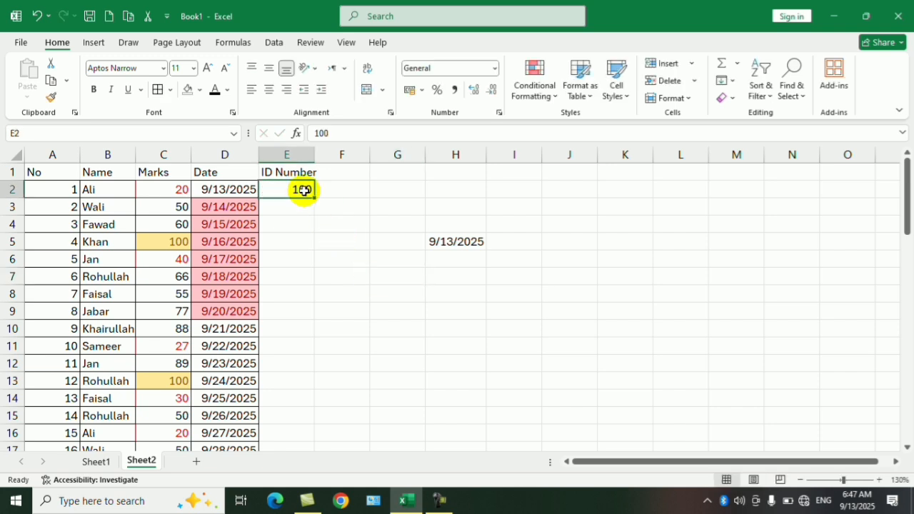
{"action": "left_click_drag", "start_coordinate": [316, 199], "coordinate": [320, 418]}
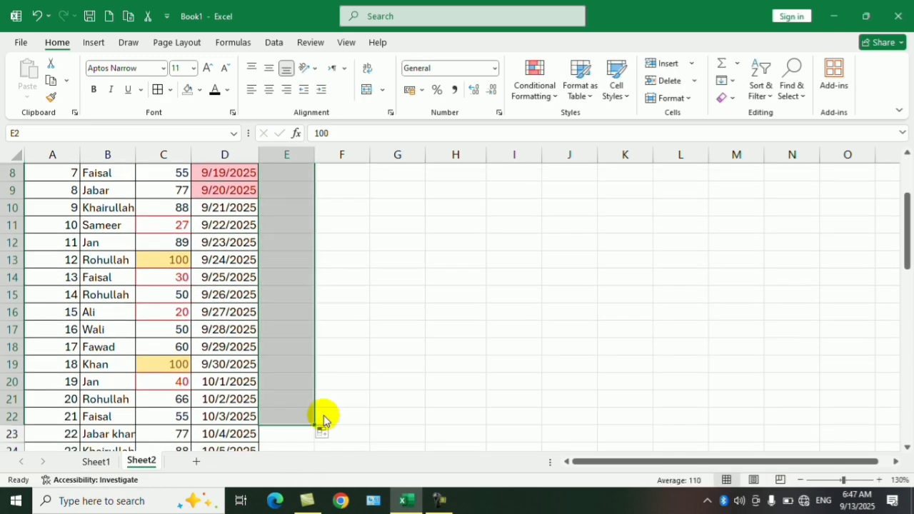
{"action": "scroll", "coordinate": [392, 311], "scroll_direction": "up", "scroll_amount": 2}
{"action": "left_click", "coordinate": [304, 293]}
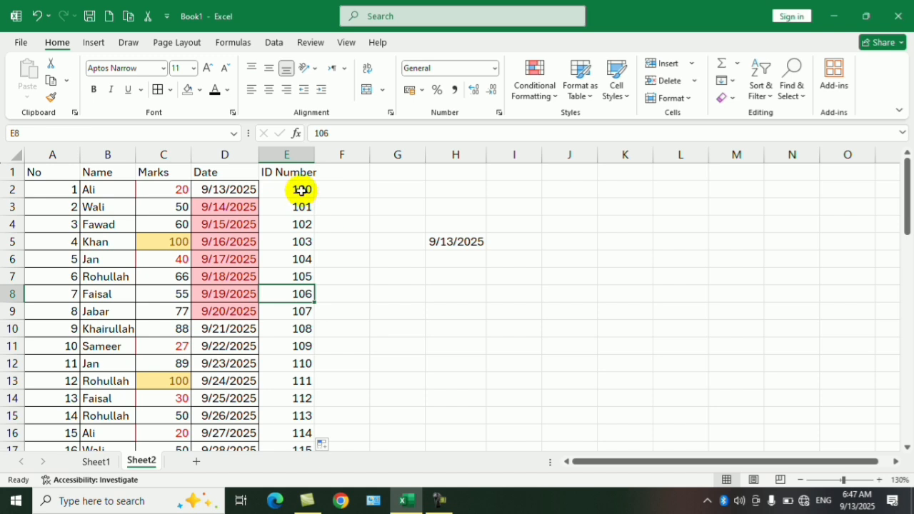
Replace the ID number in E13 with a duplicate of the one in E2
{"action": "left_click", "coordinate": [307, 381]}
{"action": "type", "text": "100"}
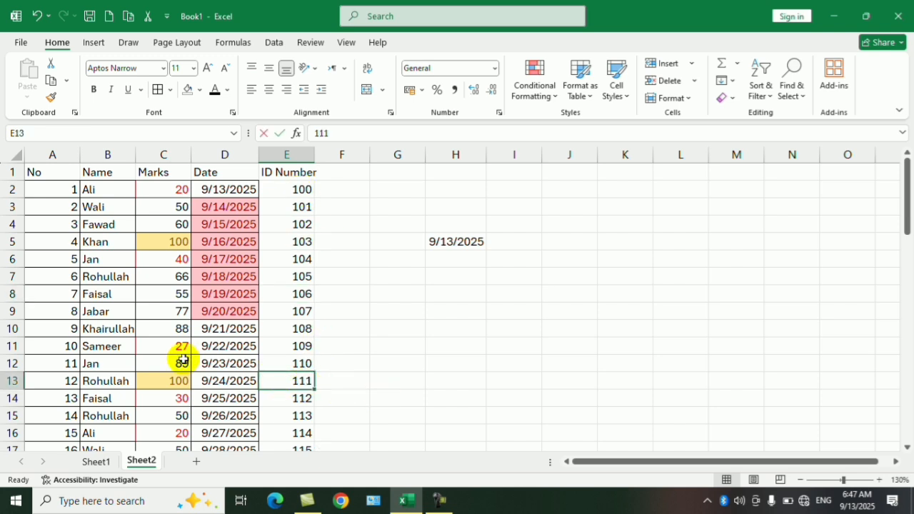
{"action": "key", "text": "Return"}
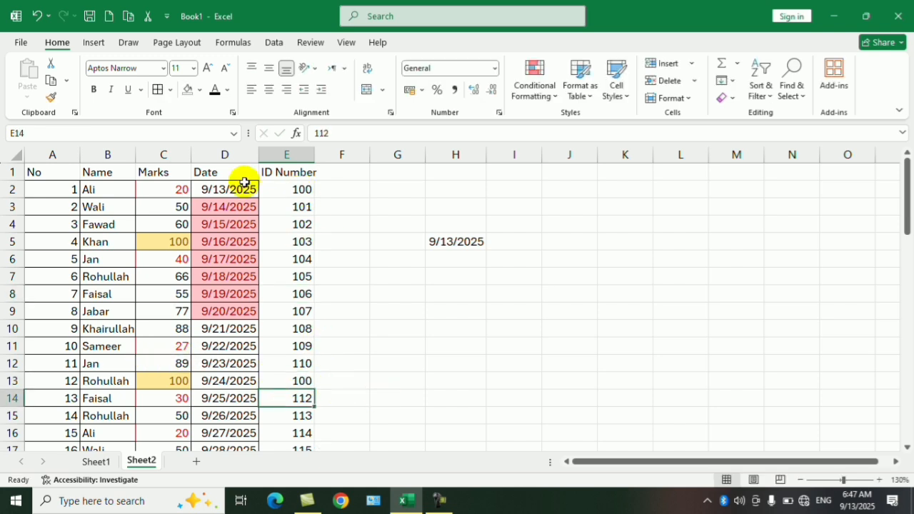
Highlight duplicate values in the ID Number column E with Light Red Fill with Dark Red Text
{"action": "left_click", "coordinate": [271, 154]}
{"action": "left_click", "coordinate": [543, 80]}
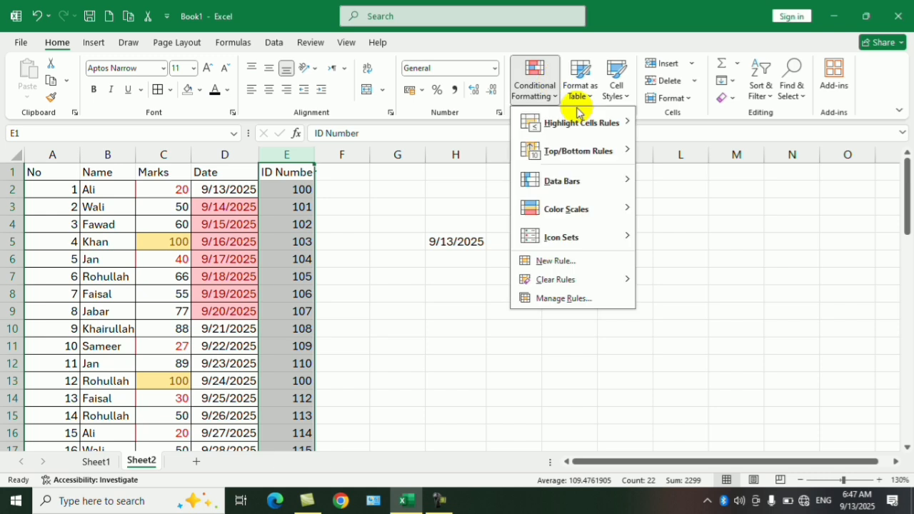
{"action": "mouse_move", "coordinate": [593, 123]}
{"action": "left_click", "coordinate": [705, 293]}
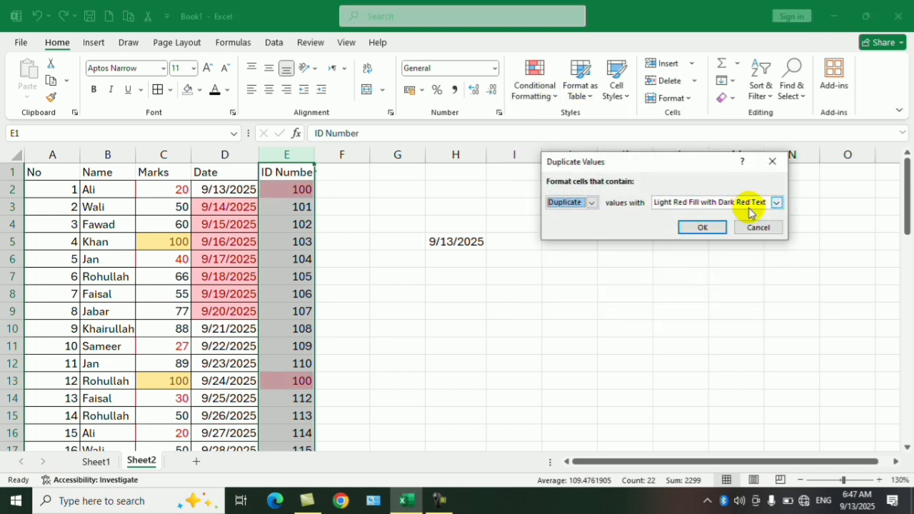
{"action": "left_click", "coordinate": [700, 228]}
{"action": "left_click", "coordinate": [569, 241]}
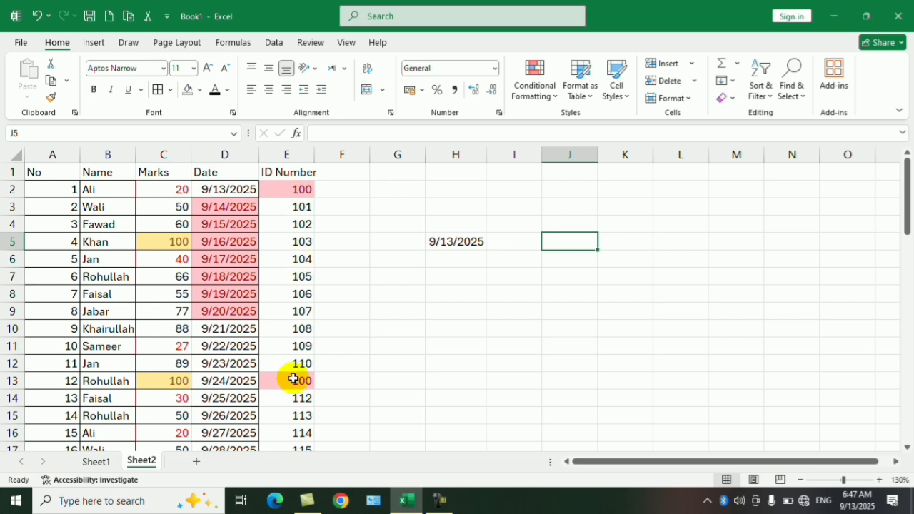
Highlight duplicate values in the Name column B with Light Red Fill with Dark Red Text and review the list
{"action": "left_click", "coordinate": [106, 154]}
{"action": "left_click", "coordinate": [534, 78]}
{"action": "mouse_move", "coordinate": [607, 122]}
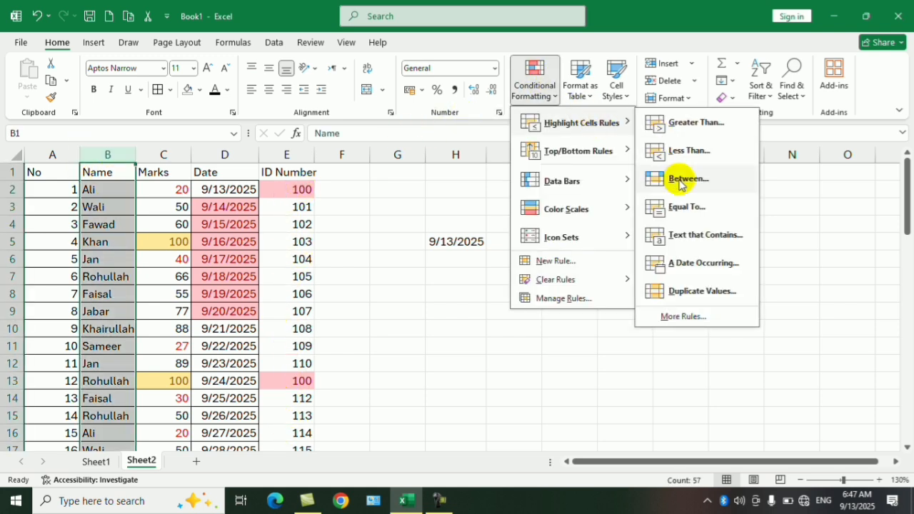
{"action": "left_click", "coordinate": [698, 291]}
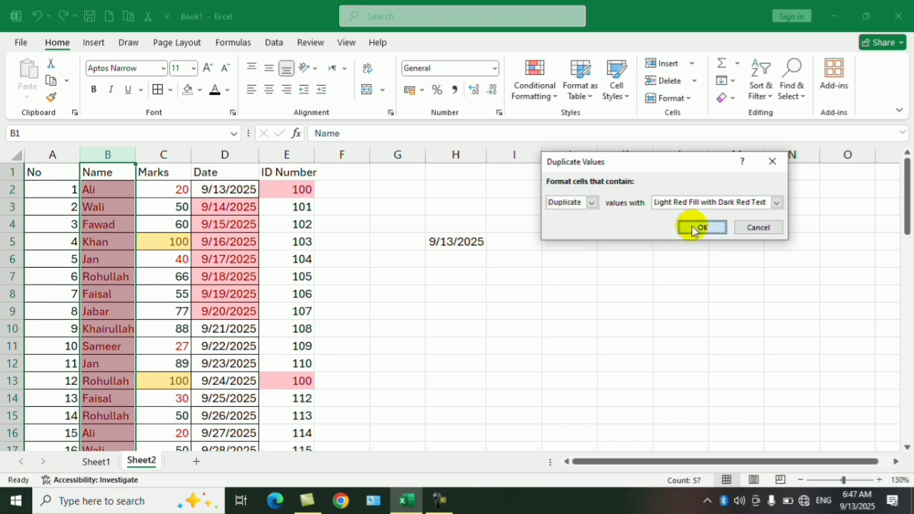
{"action": "left_click", "coordinate": [699, 227]}
{"action": "scroll", "coordinate": [213, 250], "scroll_direction": "down", "scroll_amount": 7}
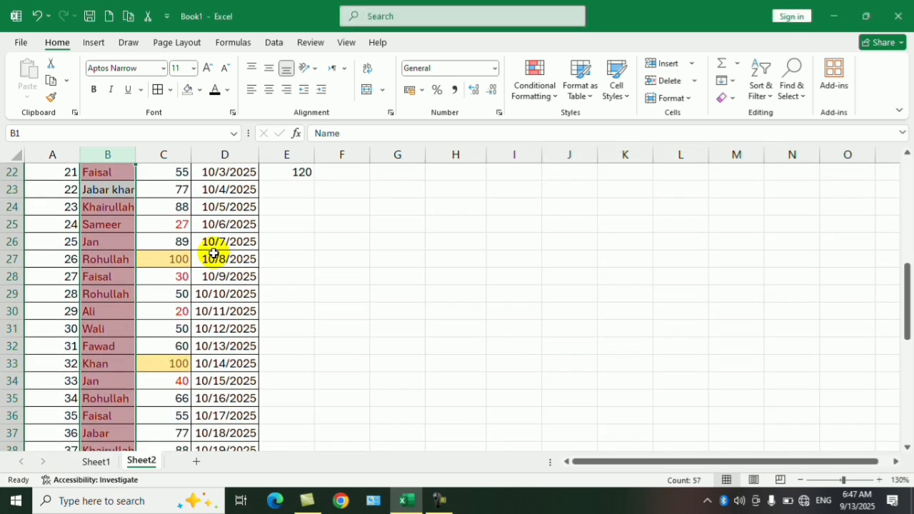
{"action": "scroll", "coordinate": [214, 250], "scroll_direction": "up", "scroll_amount": 7}
{"action": "scroll", "coordinate": [214, 253], "scroll_direction": "down", "scroll_amount": 3}
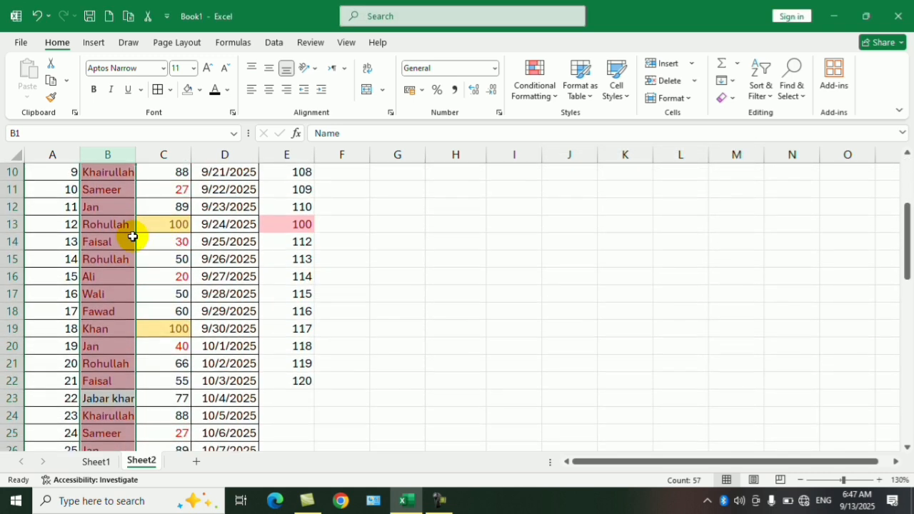
{"action": "scroll", "coordinate": [133, 243], "scroll_direction": "up", "scroll_amount": 3}
{"action": "scroll", "coordinate": [126, 347], "scroll_direction": "down", "scroll_amount": 8}
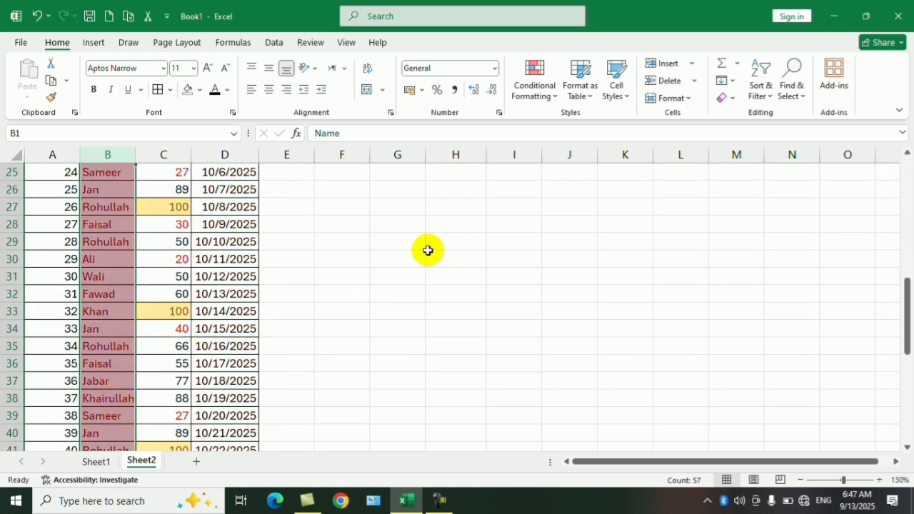
Apply the Duplicate Values highlight rule to the Date column D and check the dates down the list
{"action": "left_click", "coordinate": [231, 155]}
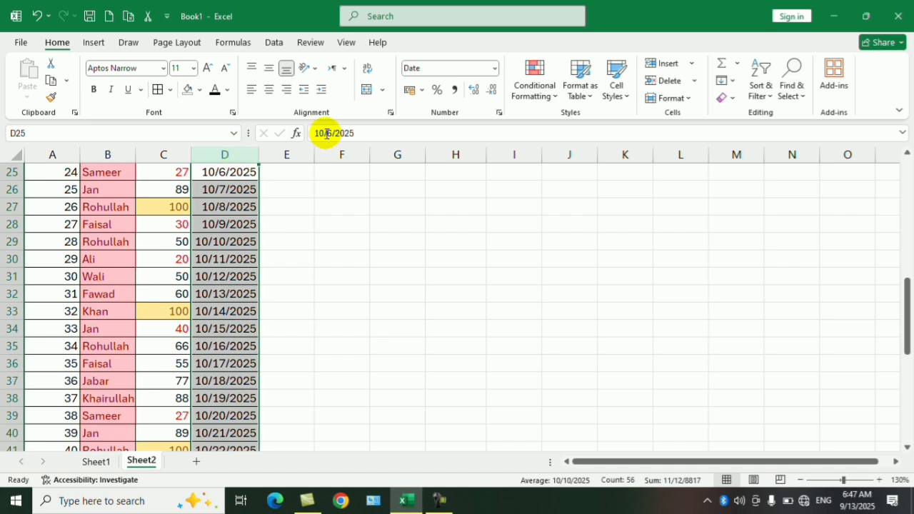
{"action": "left_click", "coordinate": [533, 77]}
{"action": "mouse_move", "coordinate": [599, 125]}
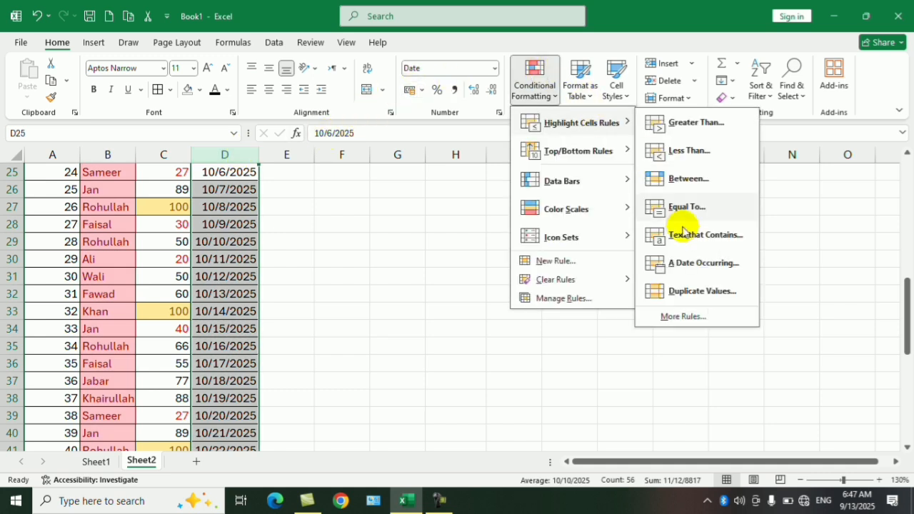
{"action": "left_click", "coordinate": [684, 300]}
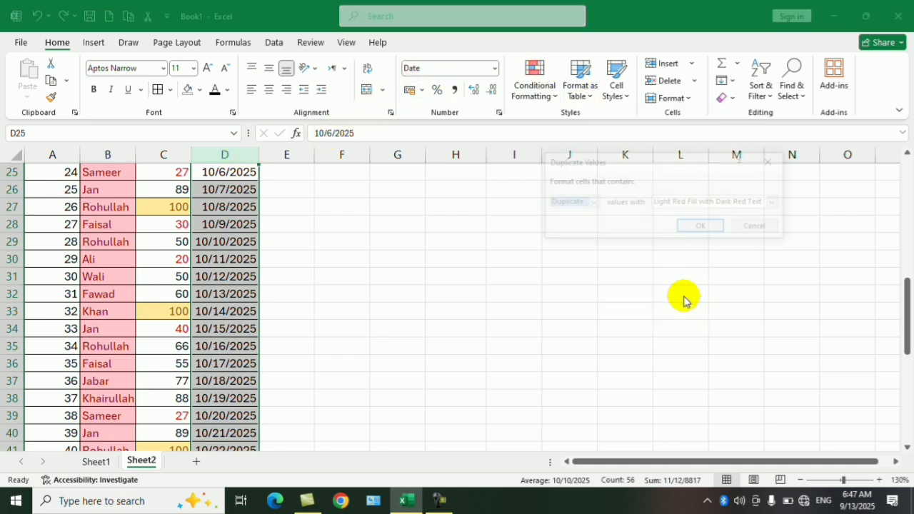
{"action": "left_click", "coordinate": [690, 229]}
{"action": "scroll", "coordinate": [341, 298], "scroll_direction": "up", "scroll_amount": 7}
{"action": "scroll", "coordinate": [377, 290], "scroll_direction": "up", "scroll_amount": 1}
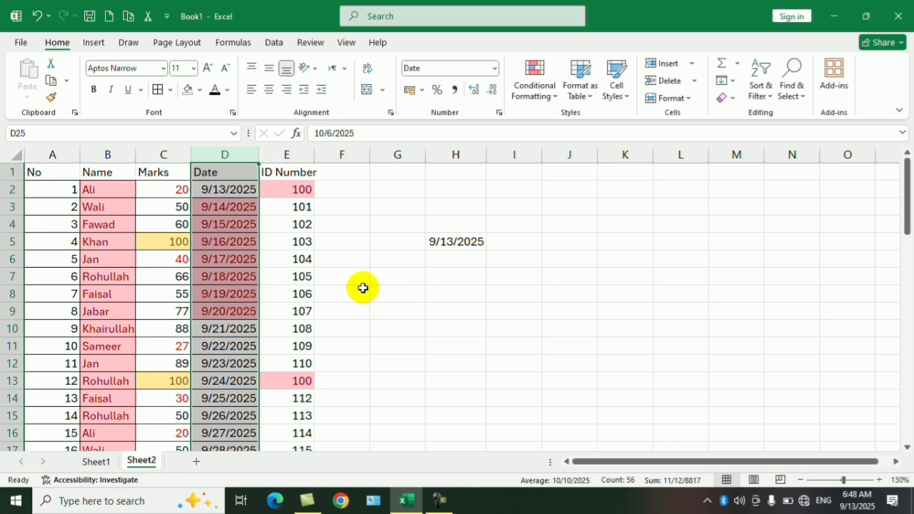
{"action": "left_click", "coordinate": [377, 304]}
{"action": "scroll", "coordinate": [315, 329], "scroll_direction": "down", "scroll_amount": 11}
{"action": "scroll", "coordinate": [281, 329], "scroll_direction": "up", "scroll_amount": 11}
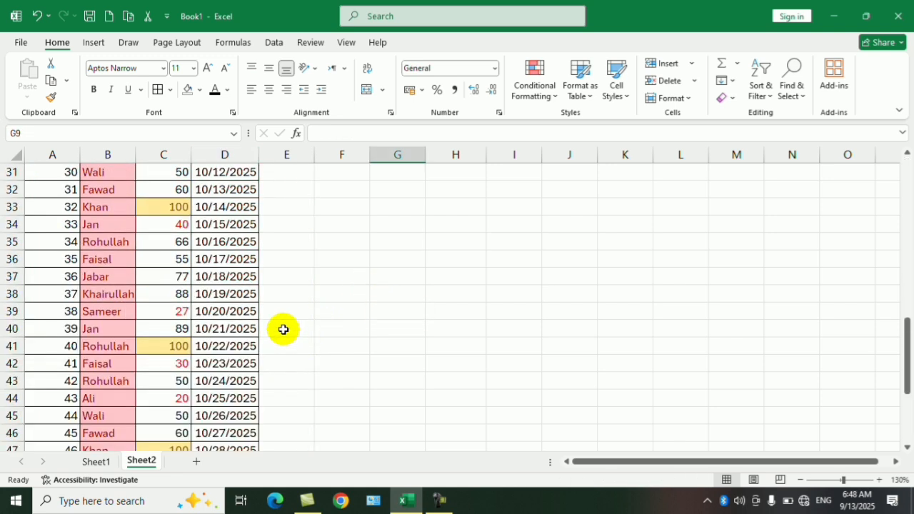